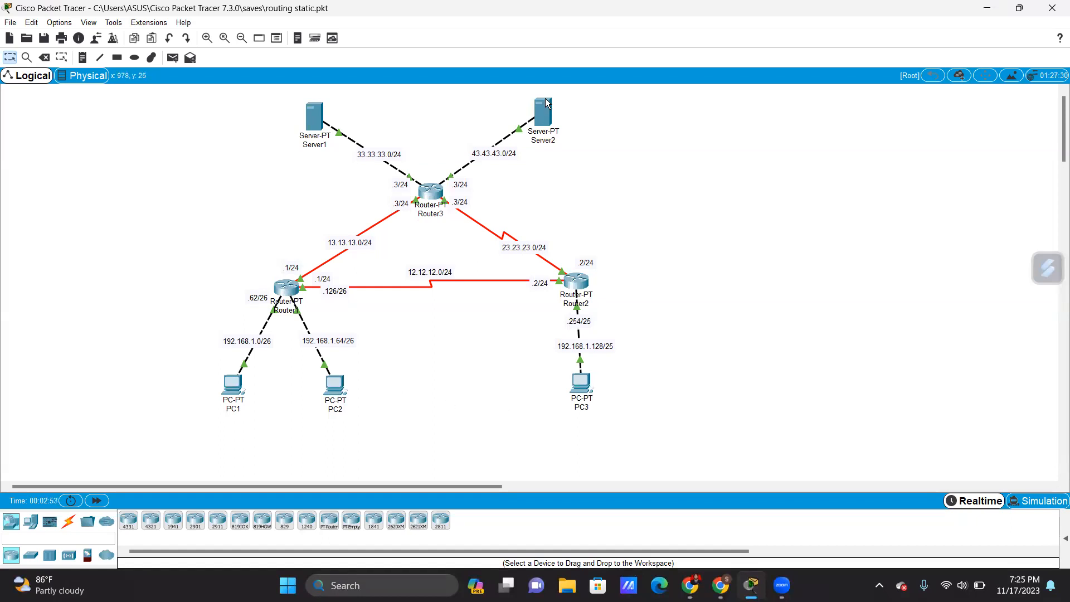
Review Router1's IP configuration on FastEthernet0/0, FastEthernet1/0, Serial2/0 and Serial3/0
{"action": "left_click", "coordinate": [286, 287]}
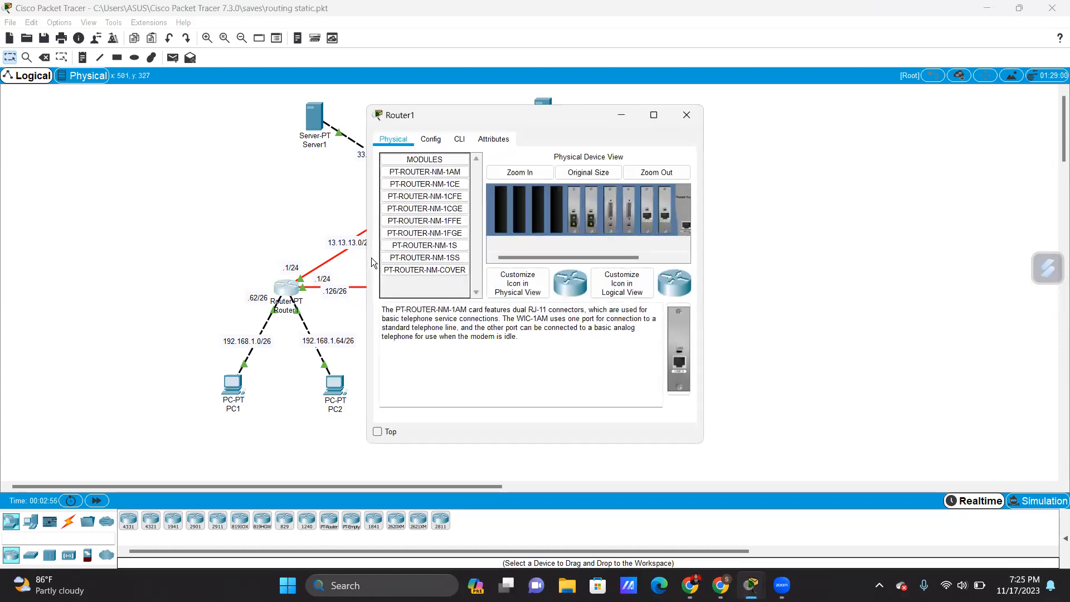
{"action": "left_click", "coordinate": [430, 139]}
{"action": "left_click", "coordinate": [440, 248]}
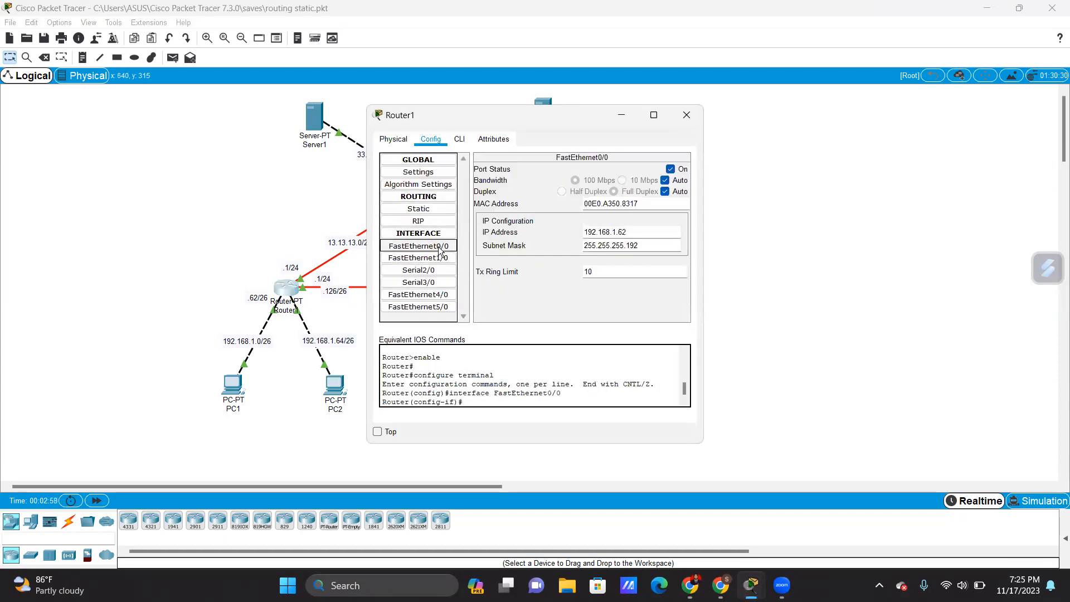
{"action": "left_click", "coordinate": [443, 258]}
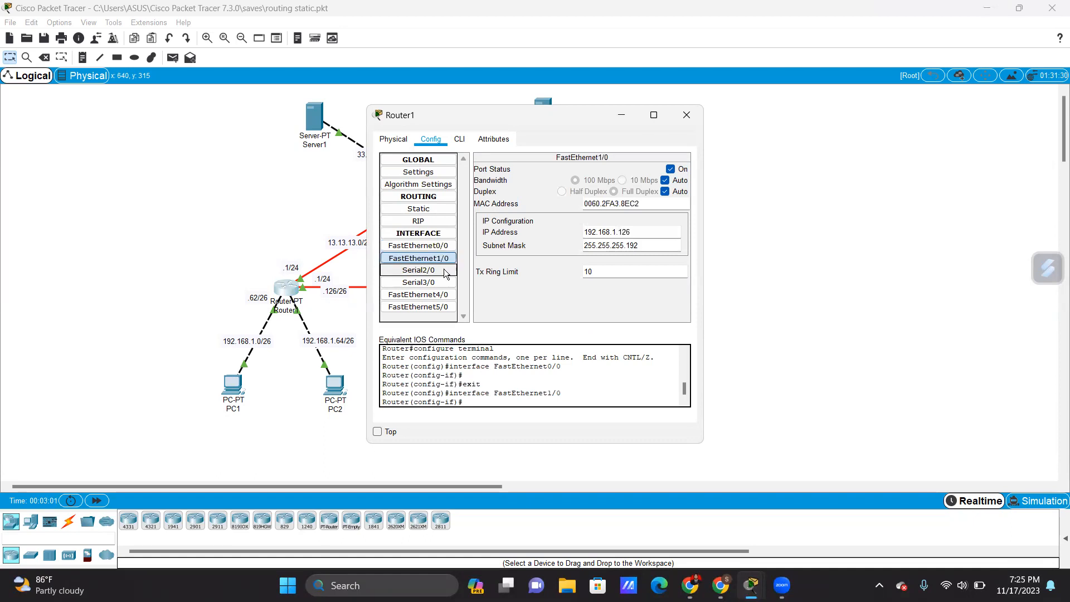
{"action": "left_click", "coordinate": [444, 273]}
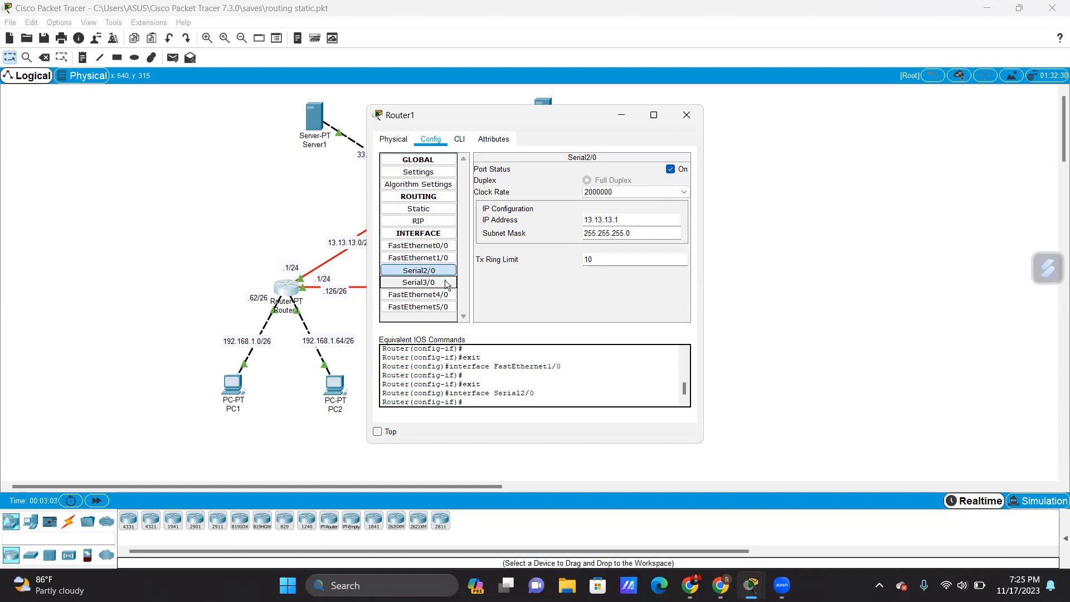
{"action": "left_click", "coordinate": [446, 284]}
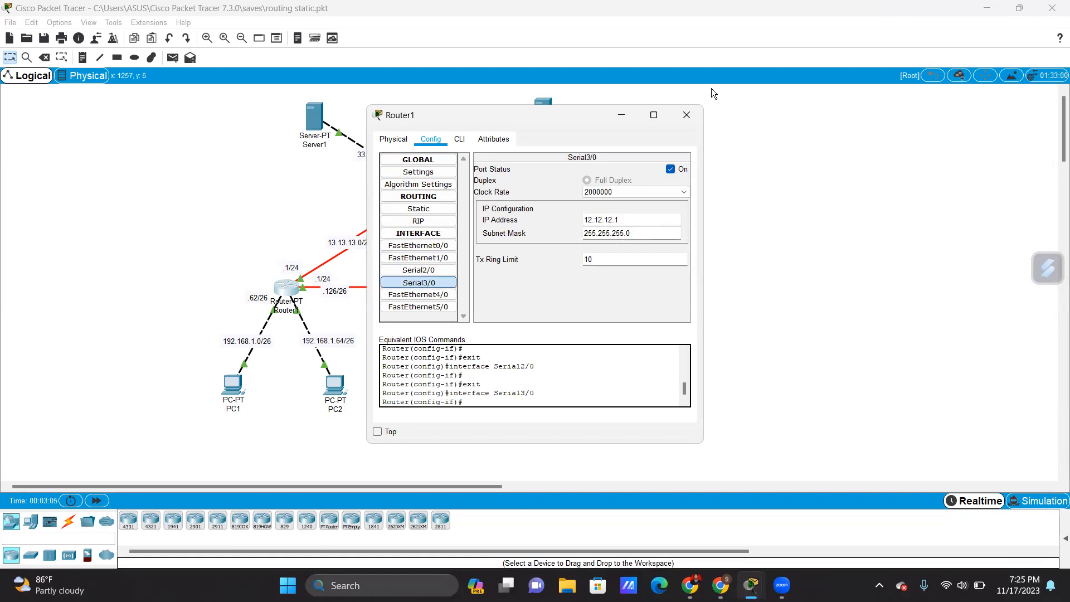
{"action": "left_click", "coordinate": [692, 108]}
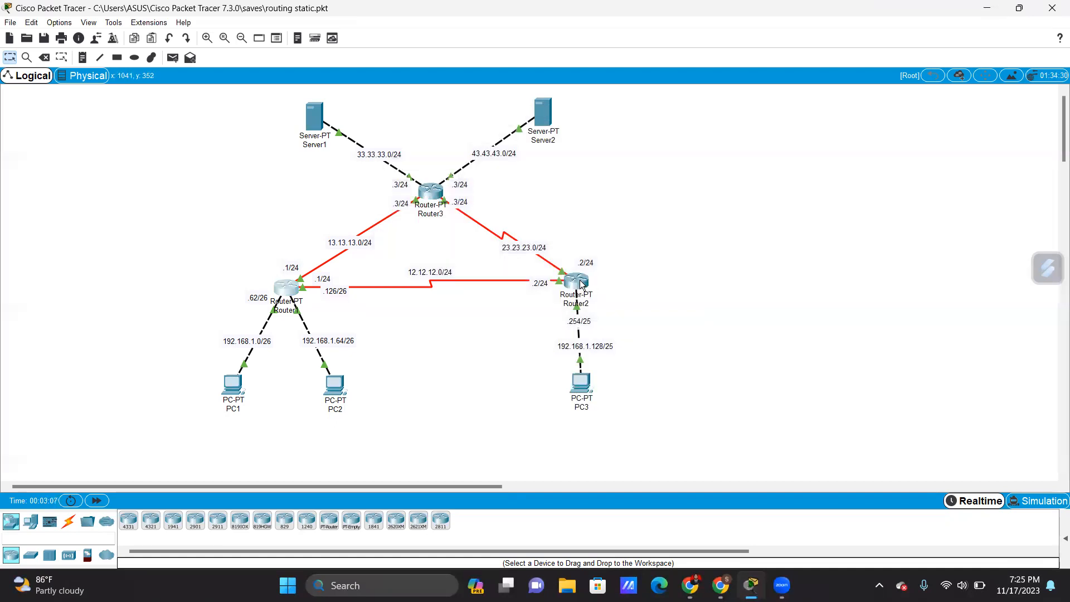
Check Router1's static routes and the networks listed in its RIP routing configuration
{"action": "mouse_move", "coordinate": [581, 285]}
{"action": "mouse_move", "coordinate": [432, 190]}
{"action": "left_click", "coordinate": [281, 295]}
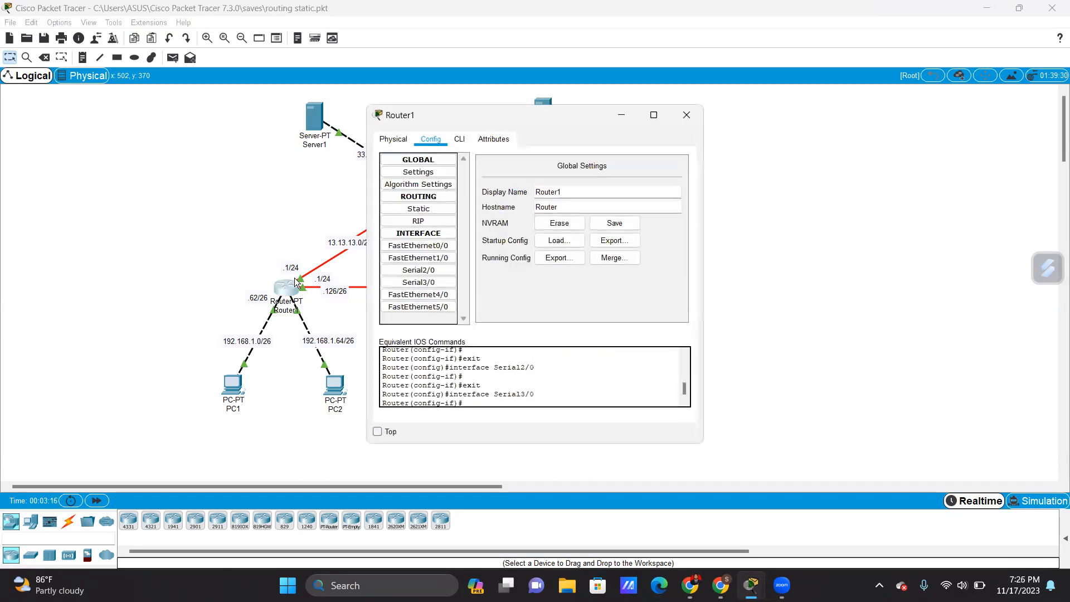
{"action": "left_click", "coordinate": [416, 210]}
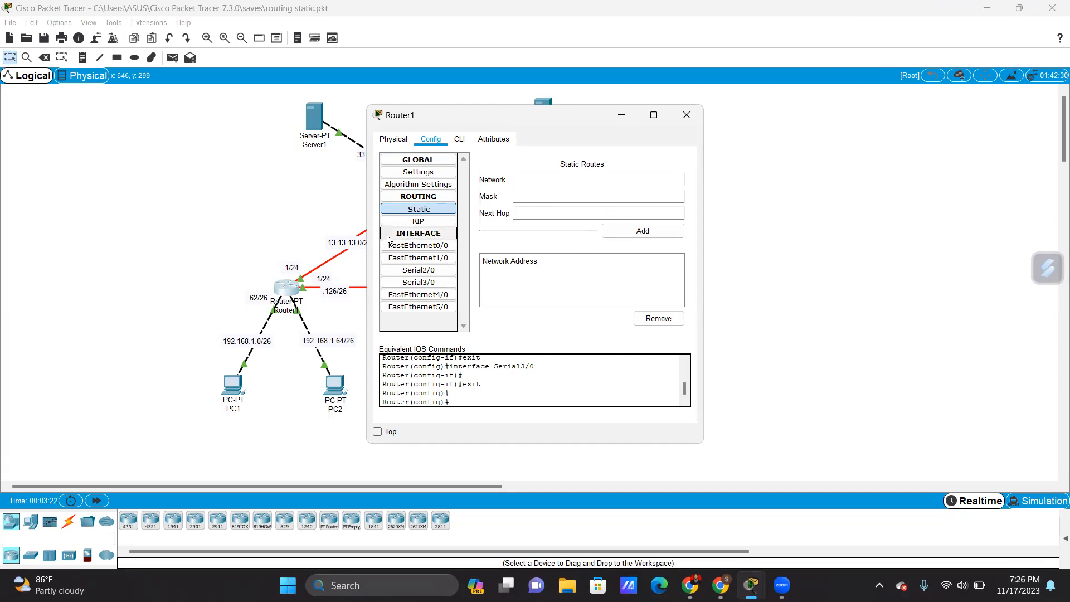
{"action": "left_click", "coordinate": [411, 221]}
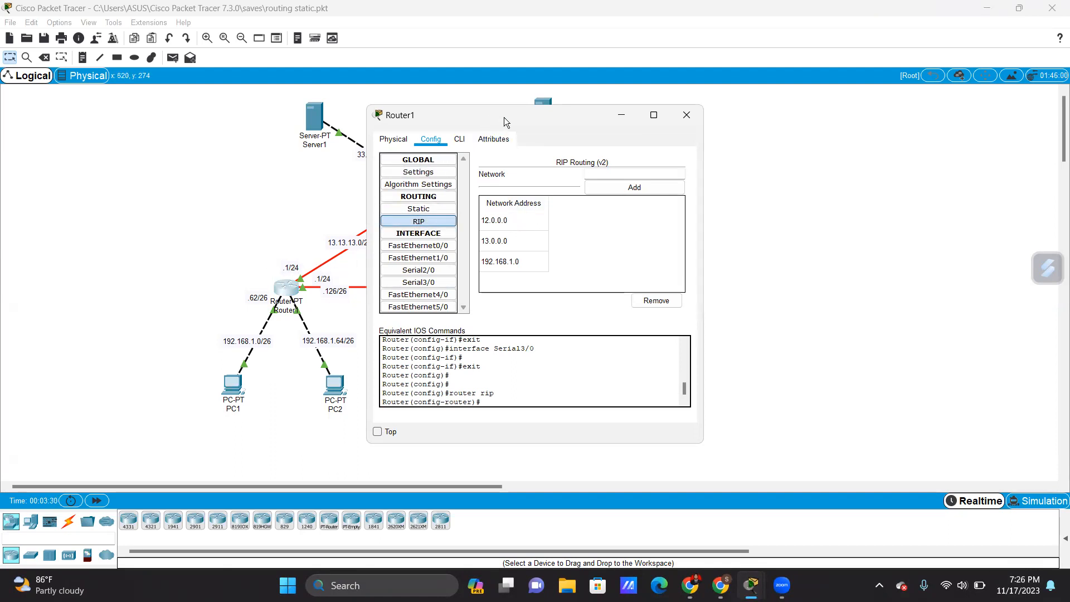
{"action": "left_click_drag", "start_coordinate": [487, 117], "coordinate": [560, 115]}
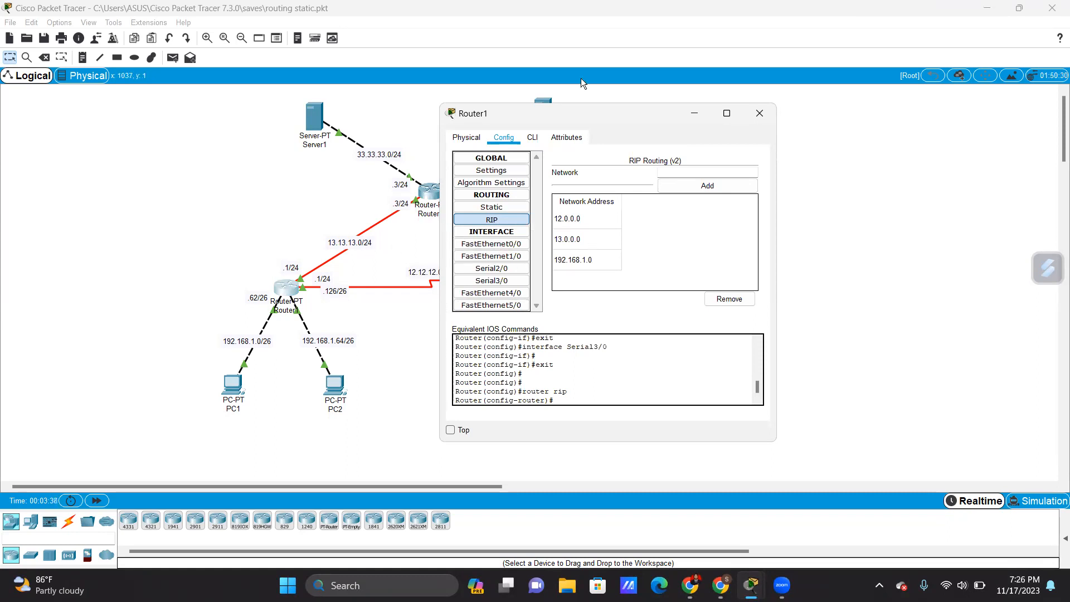
{"action": "left_click_drag", "start_coordinate": [600, 109], "coordinate": [643, 107]}
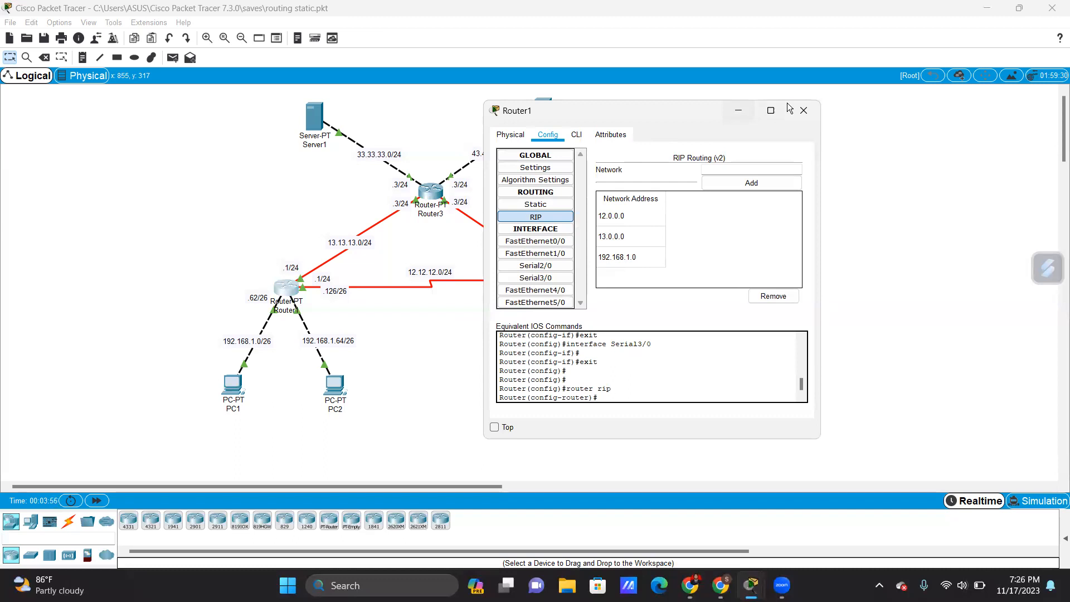
{"action": "left_click", "coordinate": [802, 111]}
Inspect Router2's static routes and its RIP network list against the topology
{"action": "left_click", "coordinate": [580, 285]}
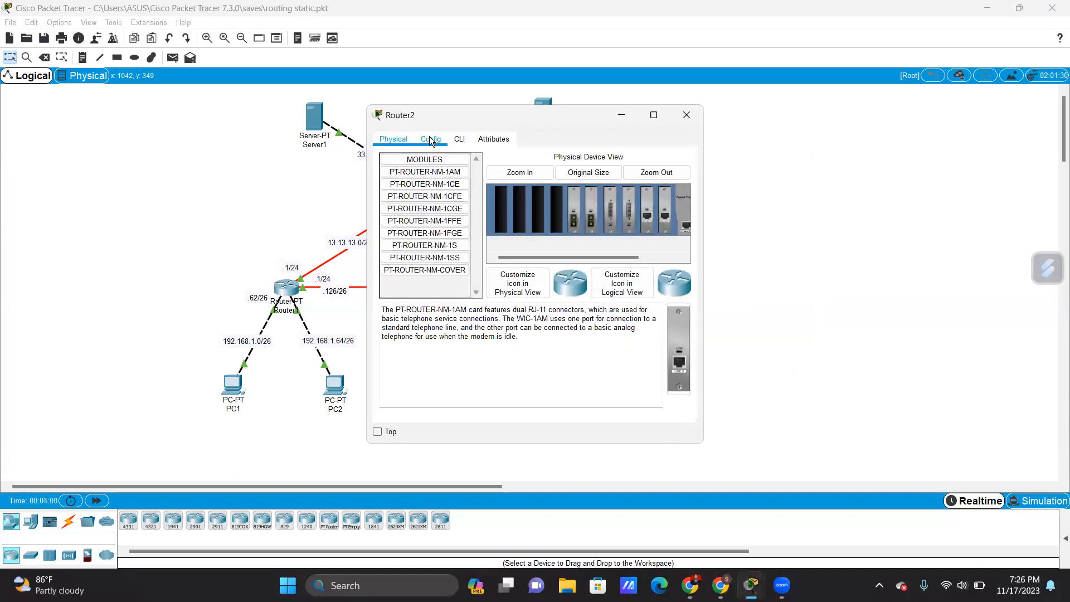
{"action": "left_click", "coordinate": [429, 138]}
{"action": "left_click", "coordinate": [436, 209]}
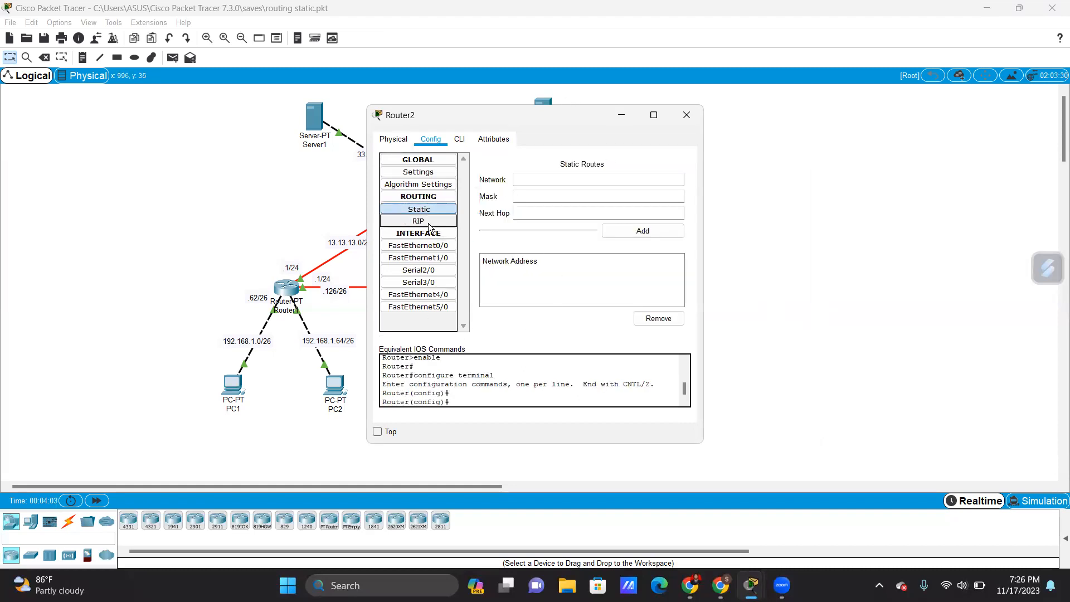
{"action": "left_click", "coordinate": [429, 222]}
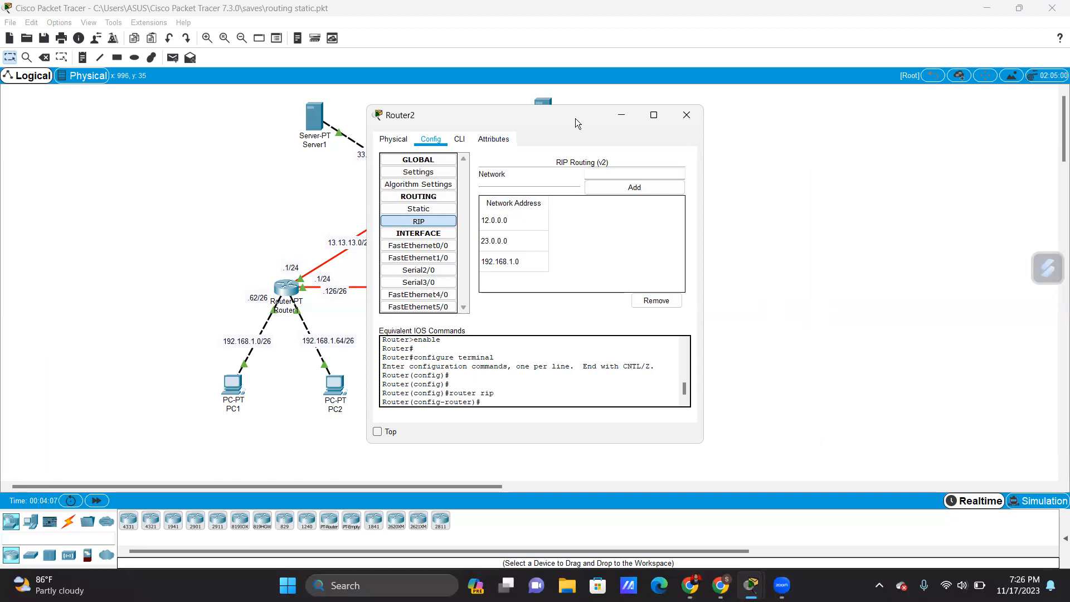
{"action": "left_click_drag", "start_coordinate": [575, 118], "coordinate": [825, 106]}
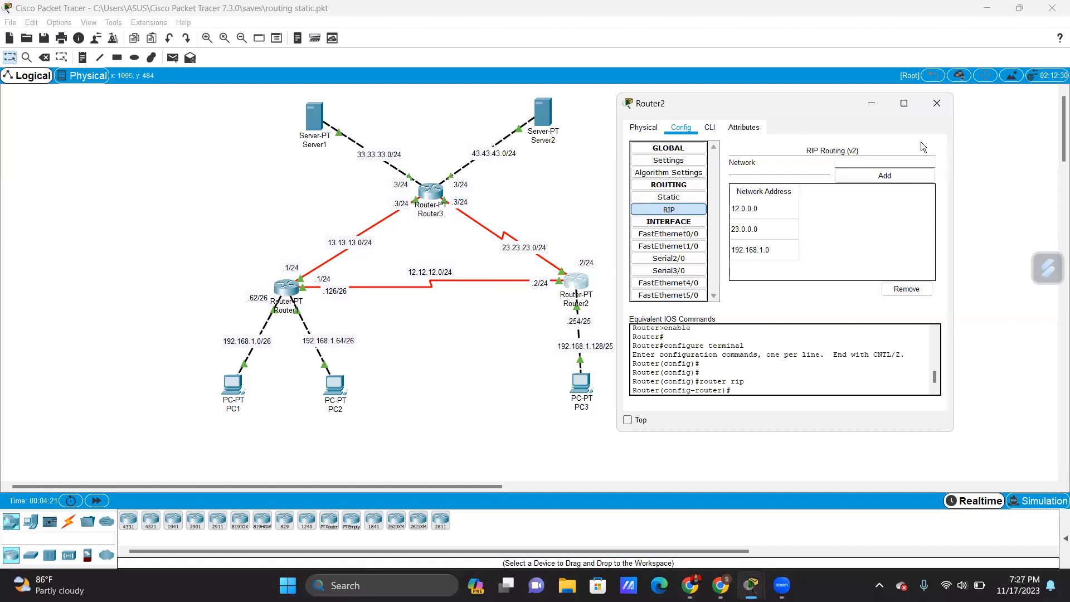
{"action": "left_click", "coordinate": [936, 104]}
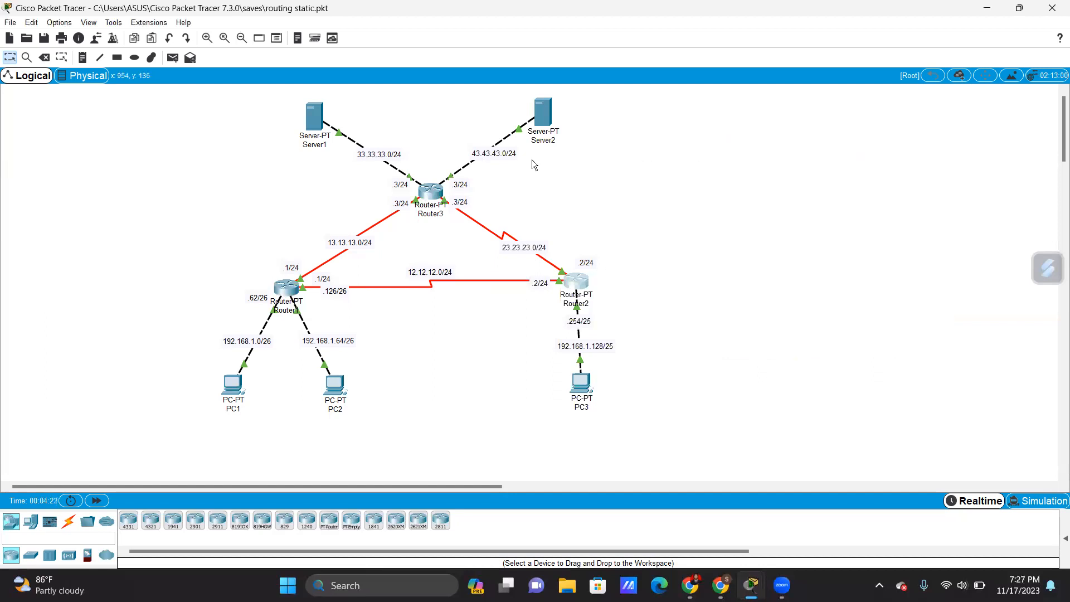
Examine Router3's routing settings, comparing its RIP network list with the links in the topology
{"action": "left_click", "coordinate": [431, 193]}
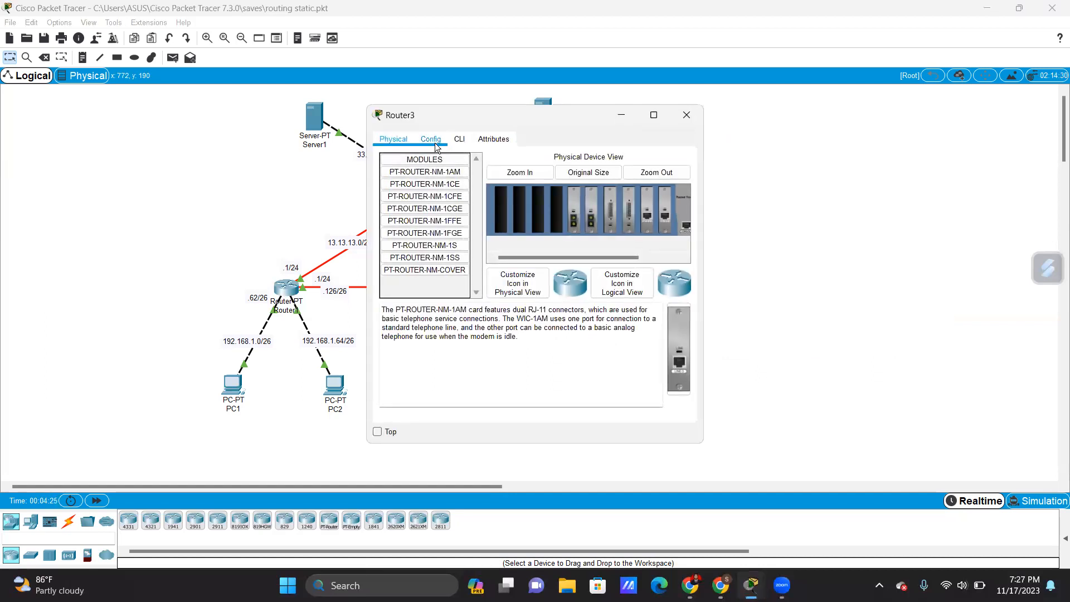
{"action": "left_click", "coordinate": [432, 141]}
{"action": "left_click", "coordinate": [434, 209]}
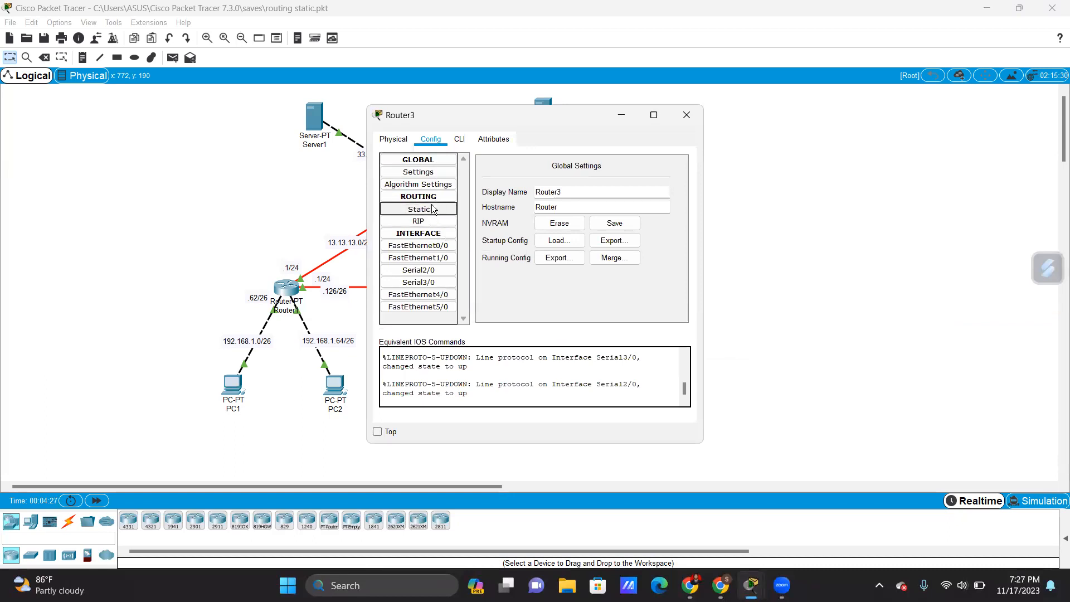
{"action": "left_click", "coordinate": [424, 221]}
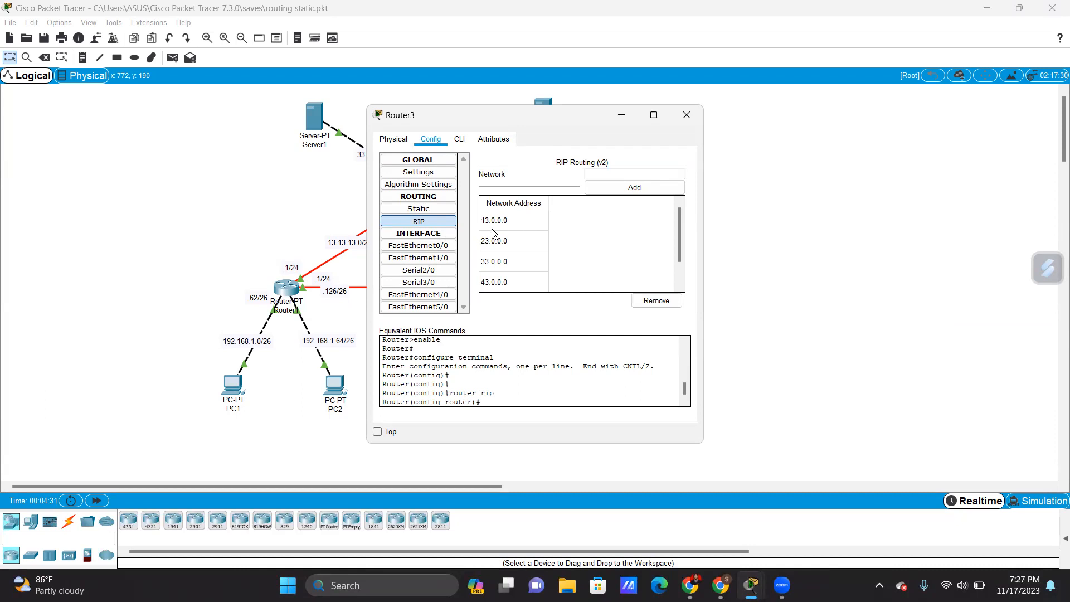
{"action": "left_click_drag", "start_coordinate": [401, 109], "coordinate": [600, 128]}
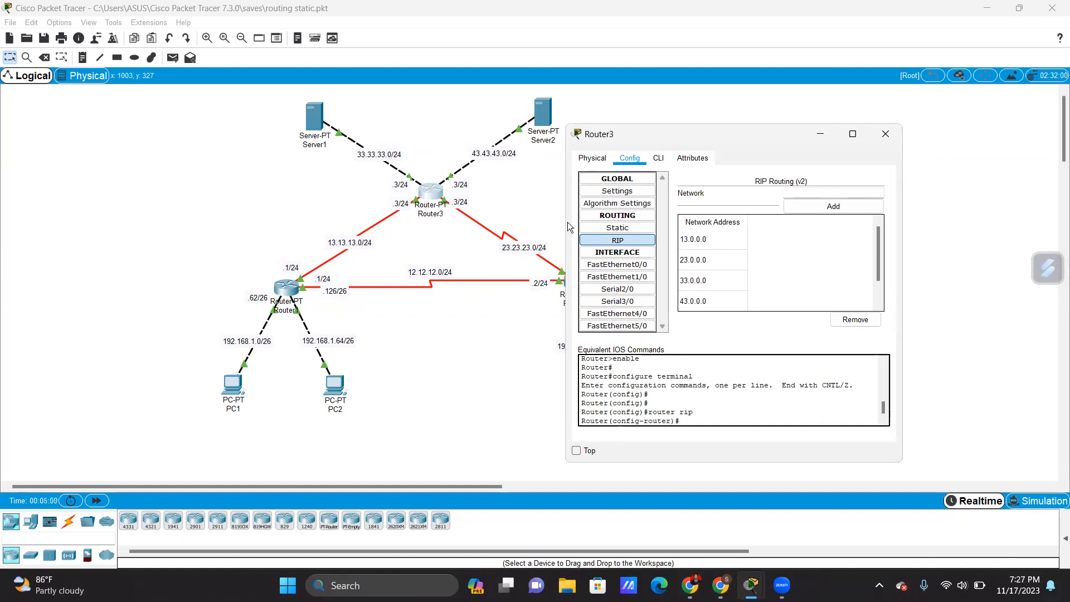
{"action": "left_click_drag", "start_coordinate": [649, 138], "coordinate": [728, 127]}
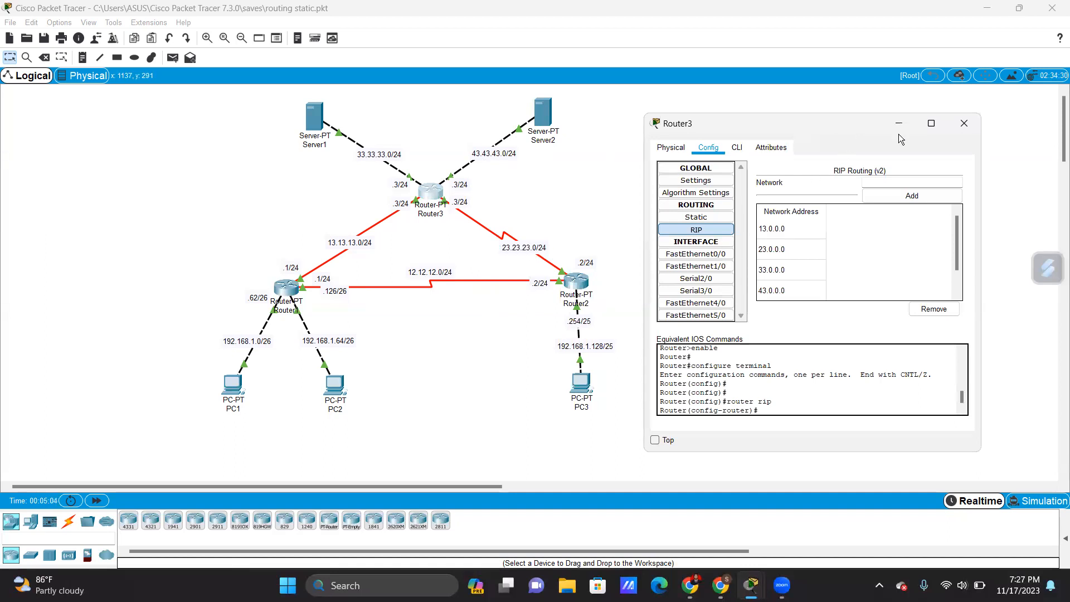
{"action": "left_click", "coordinate": [964, 124]}
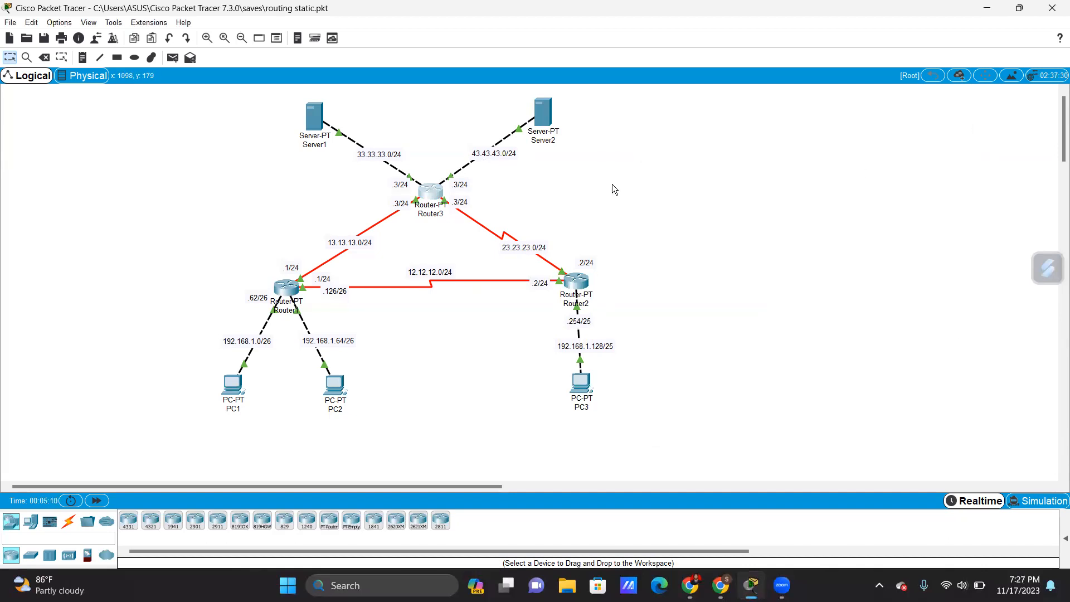
In Router1's command line, turn off RIP route summarization with "no auto-summary" and set "version 2"
{"action": "left_click", "coordinate": [289, 290]}
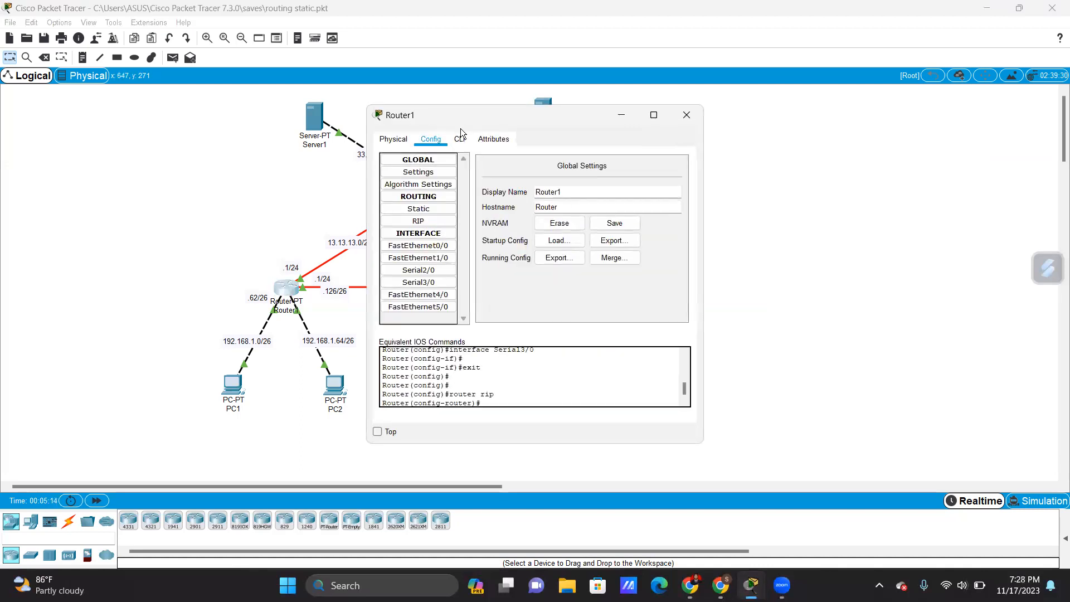
{"action": "left_click", "coordinate": [460, 140]}
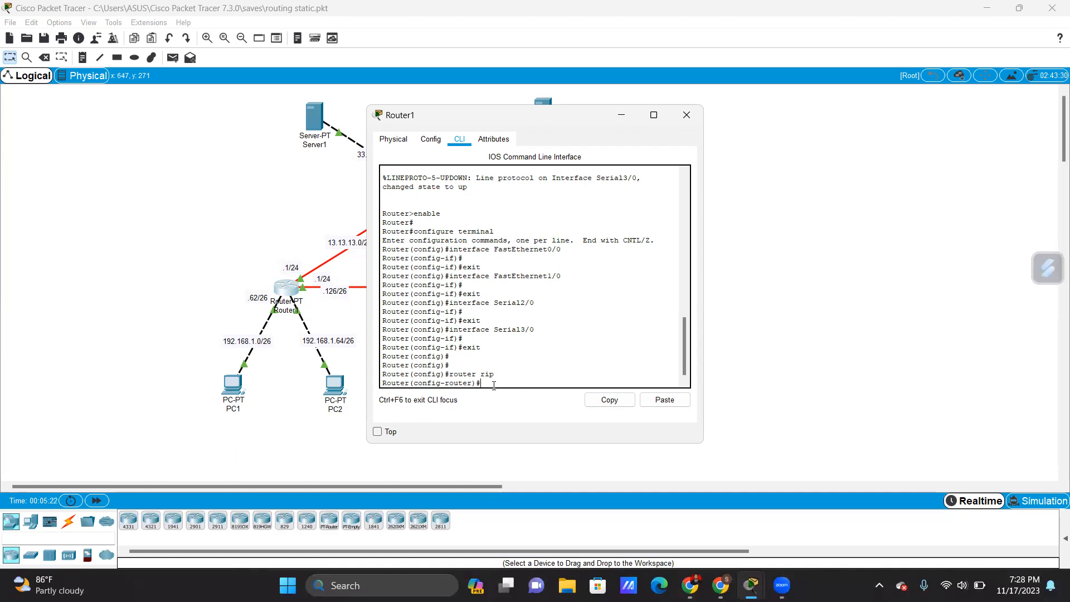
{"action": "type", "text": "no auto-summary"}
{"action": "key", "text": "Return"}
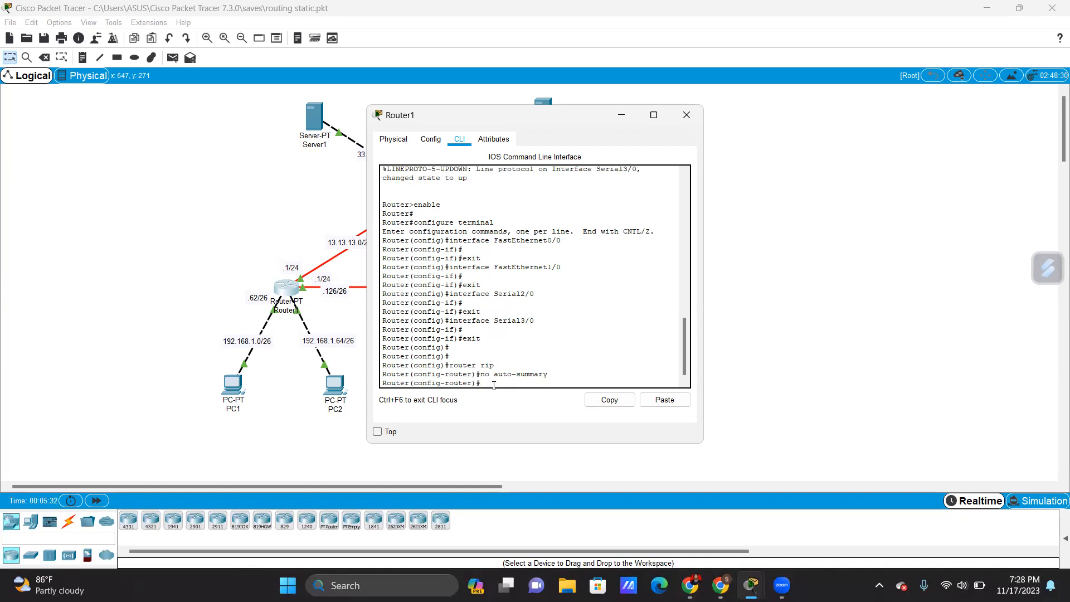
{"action": "type", "text": "version 2"}
{"action": "key", "text": "Return"}
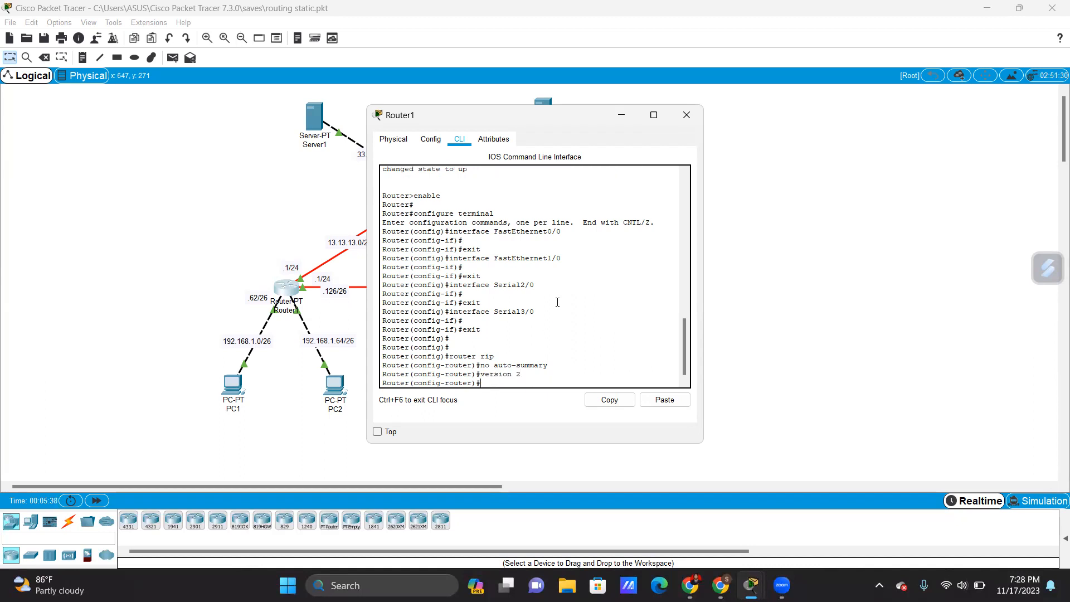
{"action": "left_click", "coordinate": [687, 117]}
Enter "no auto-summary" and "version 2" in Router2's RIP configuration through its command line
{"action": "left_click", "coordinate": [575, 286]}
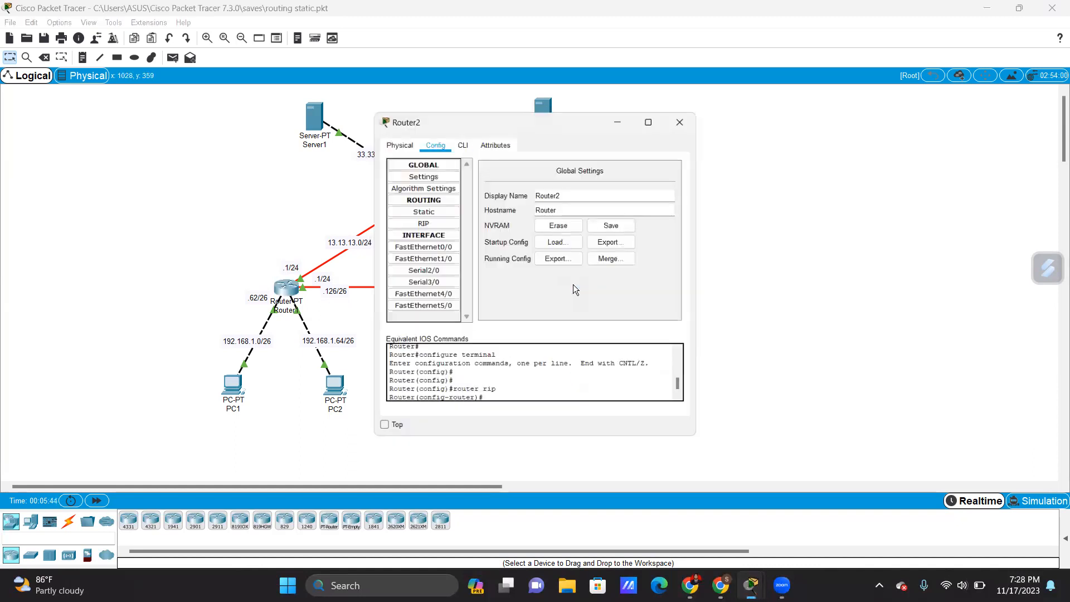
{"action": "left_click", "coordinate": [458, 140]}
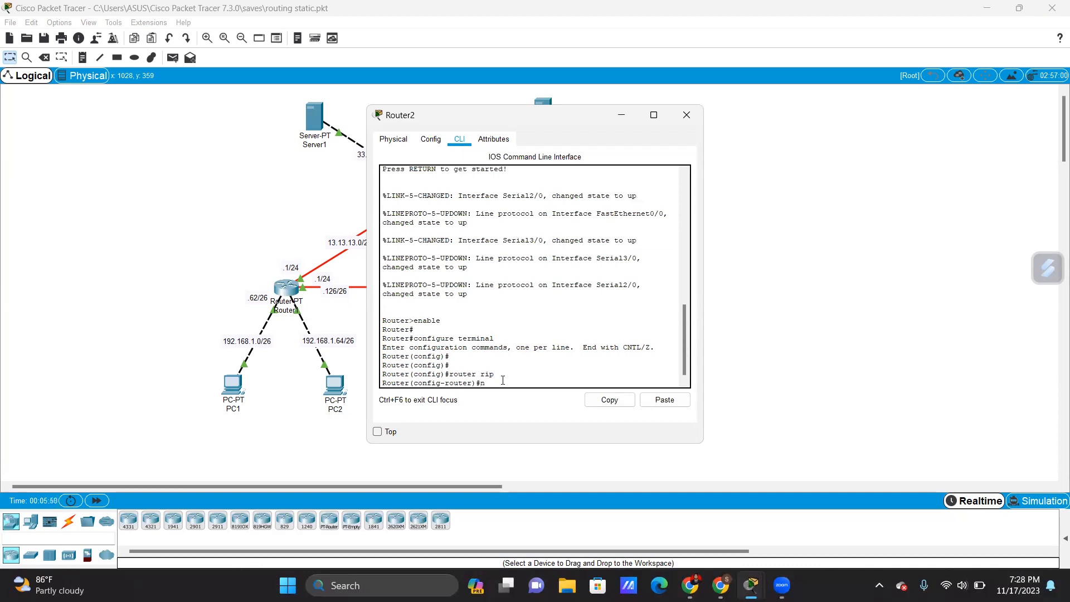
{"action": "type", "text": "auto-summary"}
{"action": "key", "text": "Return"}
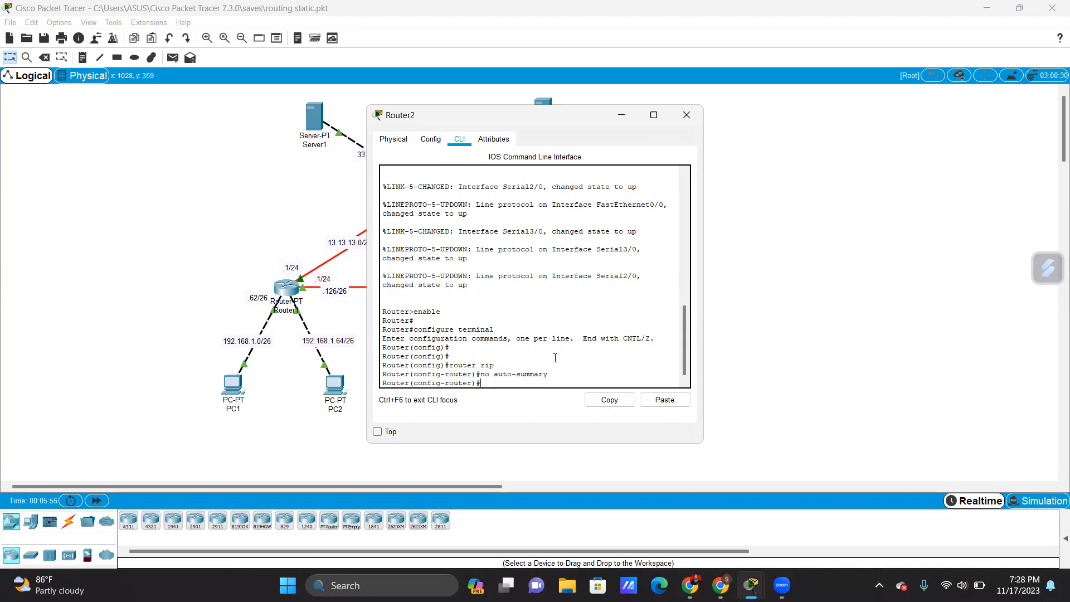
{"action": "type", "text": "version 2"}
{"action": "key", "text": "Return"}
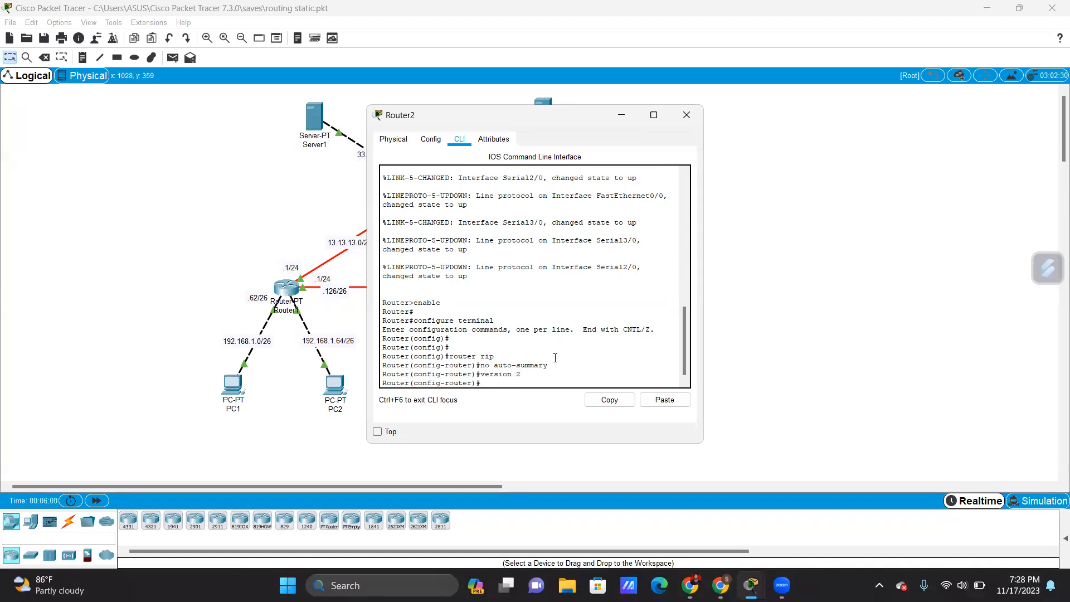
{"action": "left_click", "coordinate": [691, 123]}
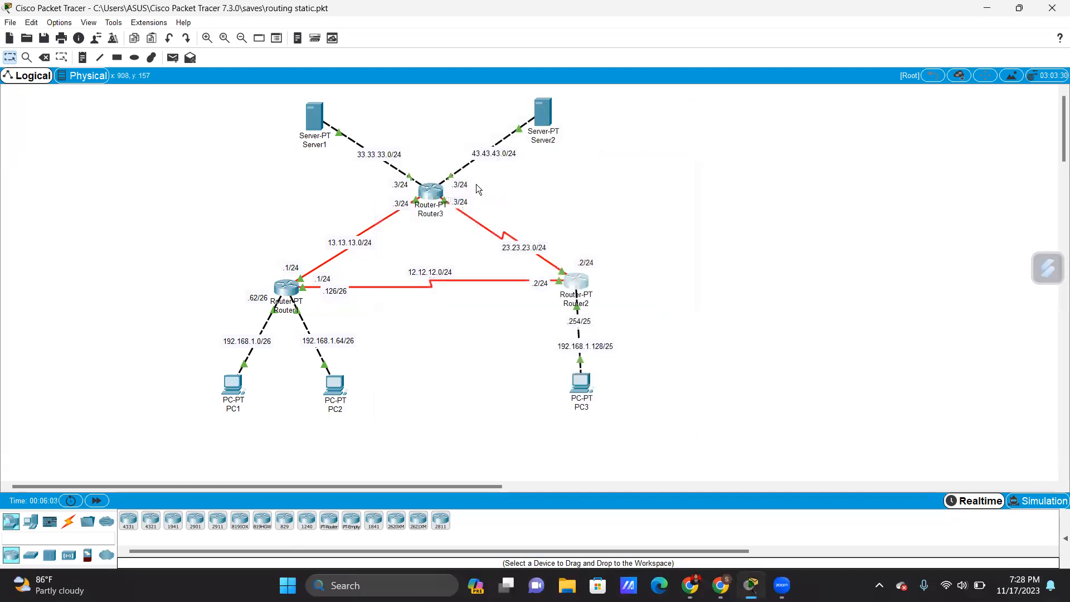
Disable automatic summarization and enable RIP version 2 on Router3 using "no auto-summary" and "version 2" in its command line
{"action": "left_click", "coordinate": [423, 190]}
{"action": "left_click", "coordinate": [459, 140]}
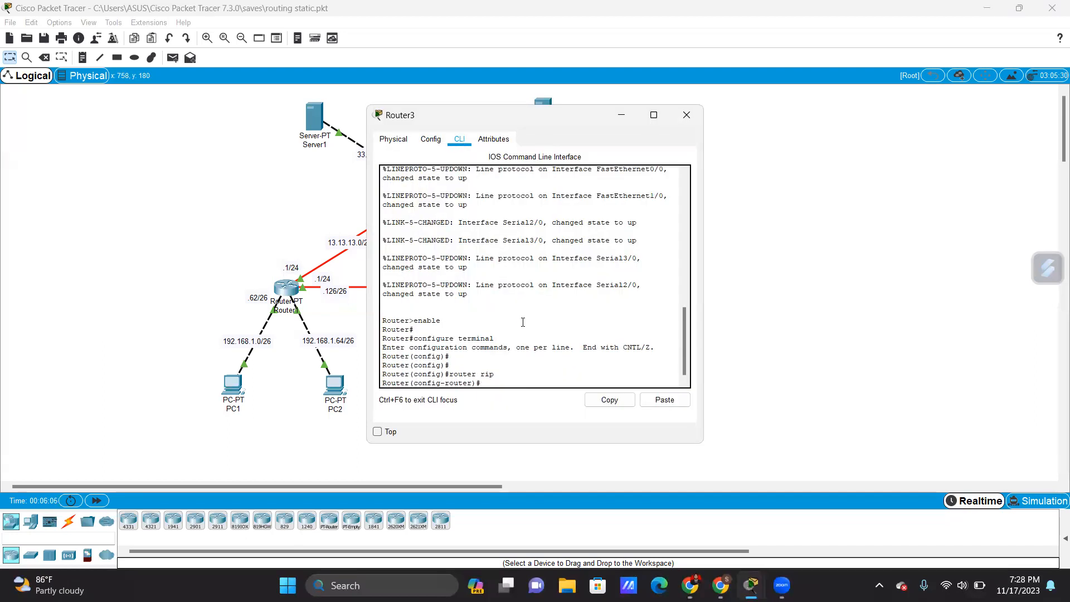
{"action": "type", "text": "no auto-summary"}
{"action": "key", "text": "Return"}
{"action": "type", "text": "ve"}
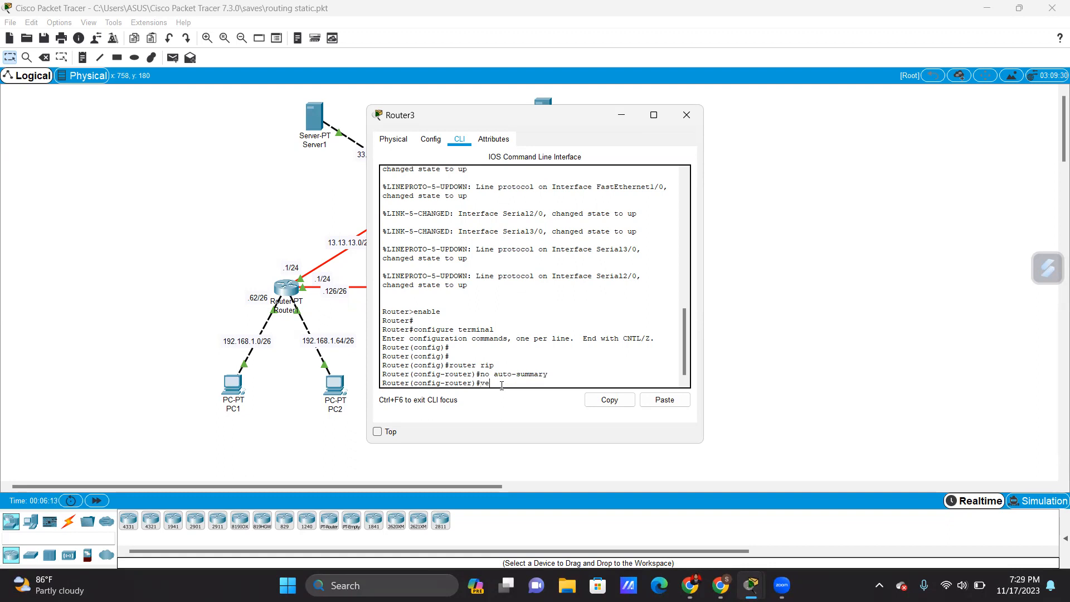
{"action": "type", "text": "rsion 2"}
{"action": "key", "text": "Return"}
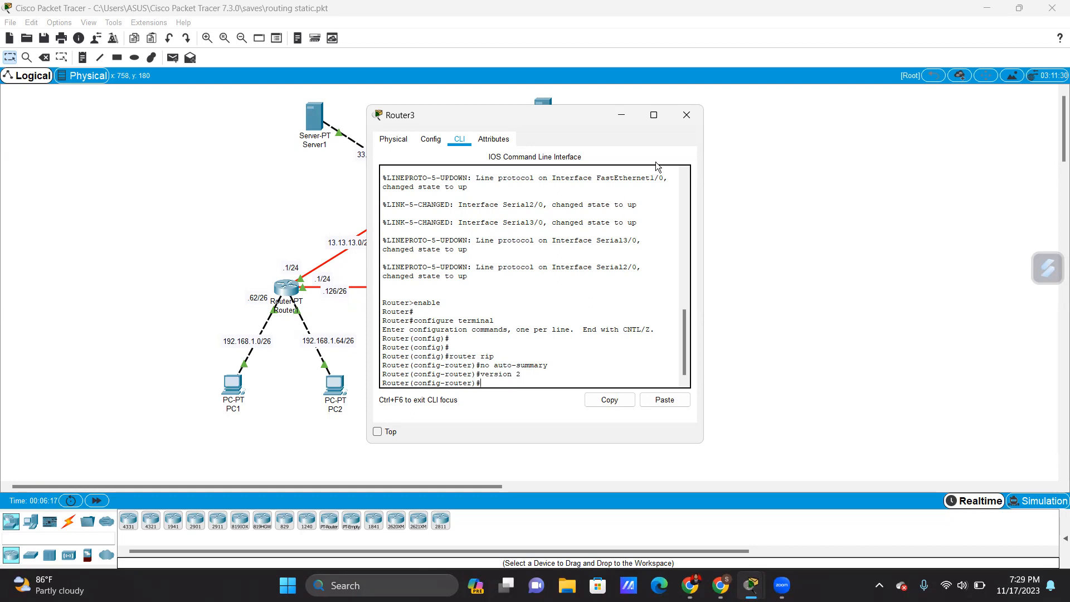
{"action": "left_click", "coordinate": [684, 123]}
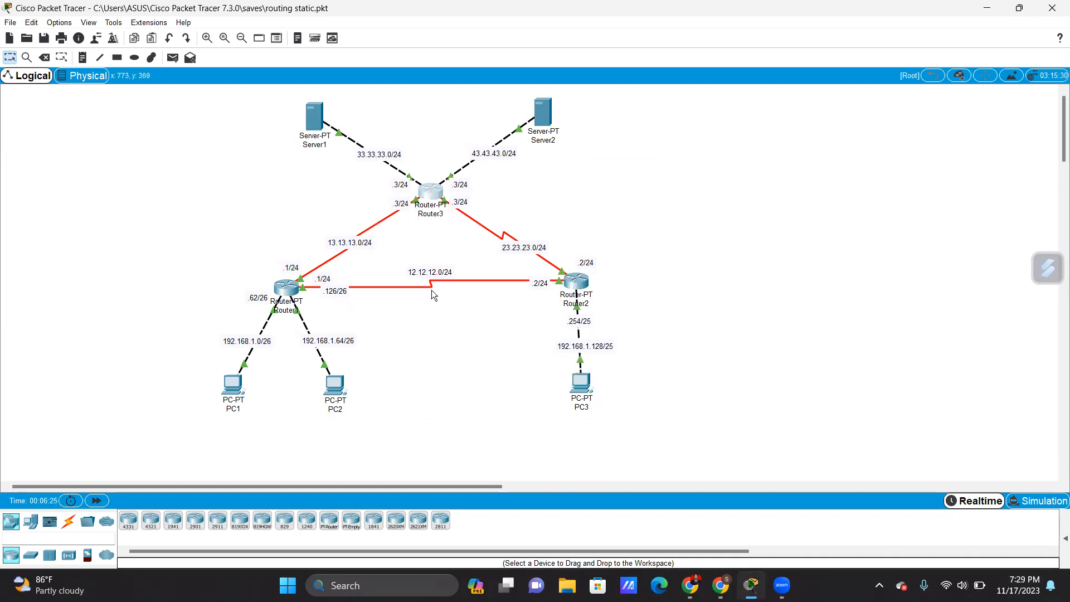
Save Router1's running configuration to NVRAM from its global settings and close its window
{"action": "left_click", "coordinate": [286, 291]}
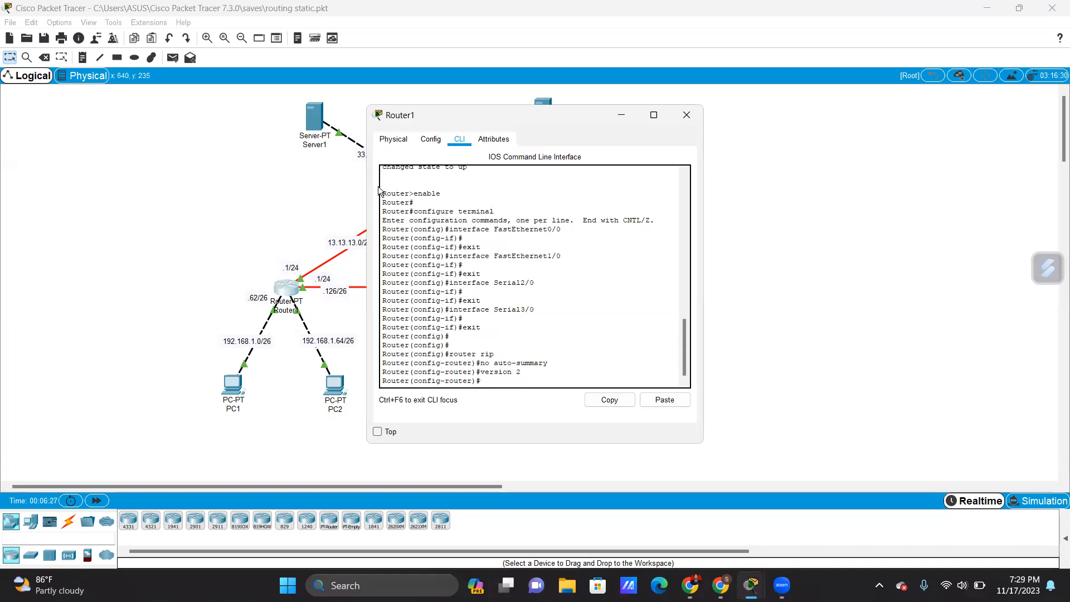
{"action": "left_click", "coordinate": [430, 138]}
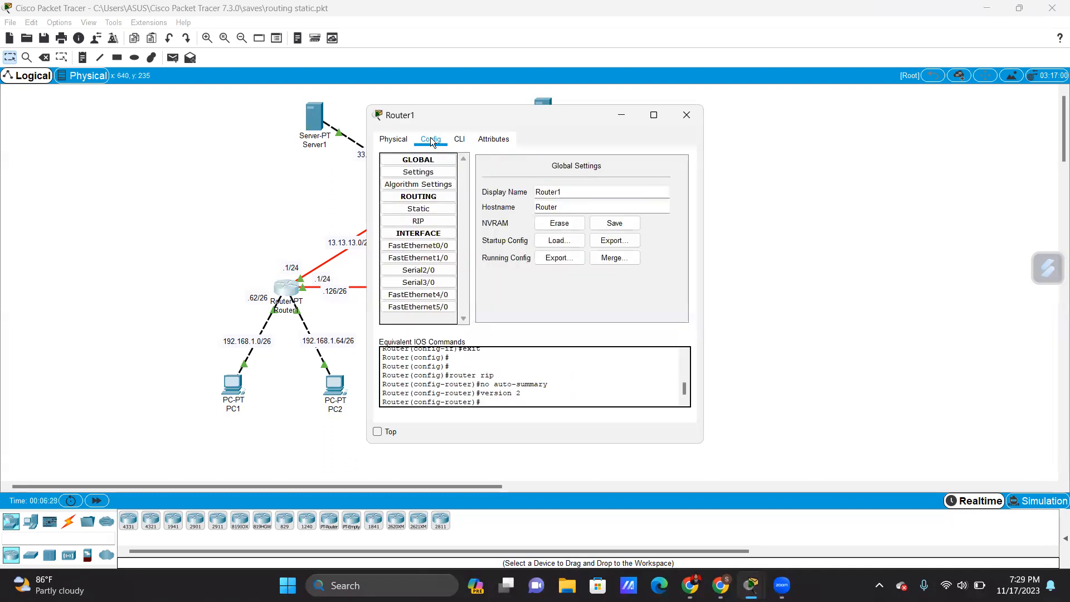
{"action": "left_click", "coordinate": [428, 174]}
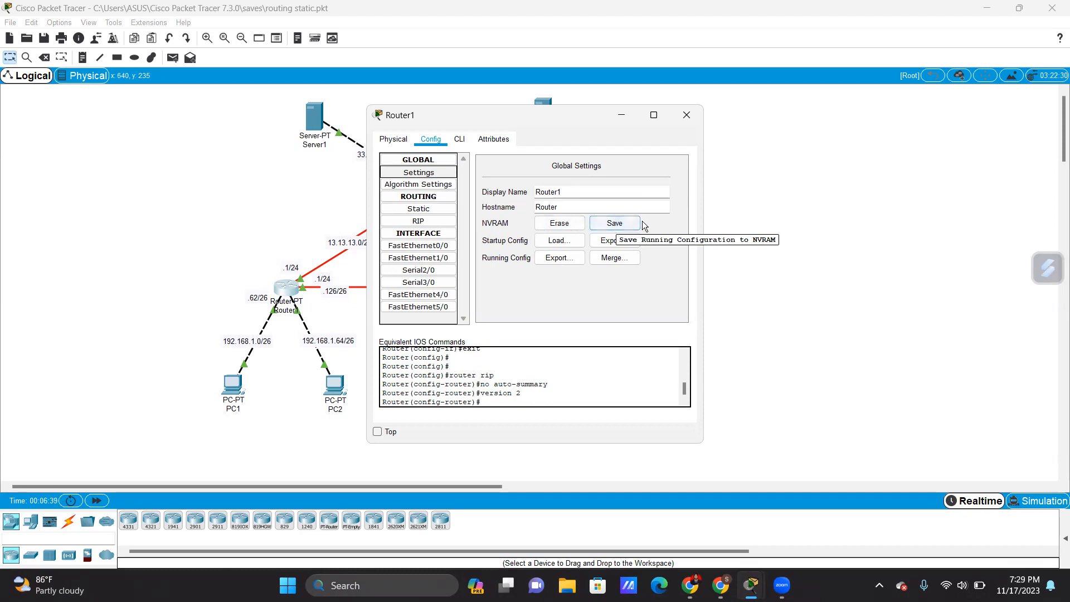
{"action": "left_click", "coordinate": [615, 225]}
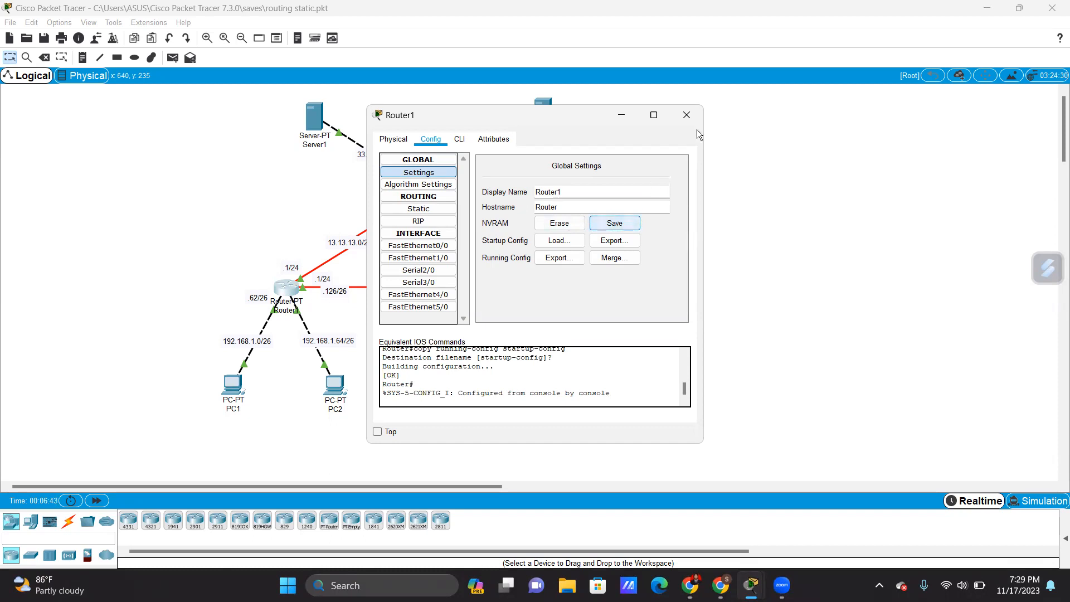
{"action": "left_click", "coordinate": [687, 115]}
Store Router2's running configuration in NVRAM through its global settings, closing the device window when done
{"action": "left_click", "coordinate": [577, 280]}
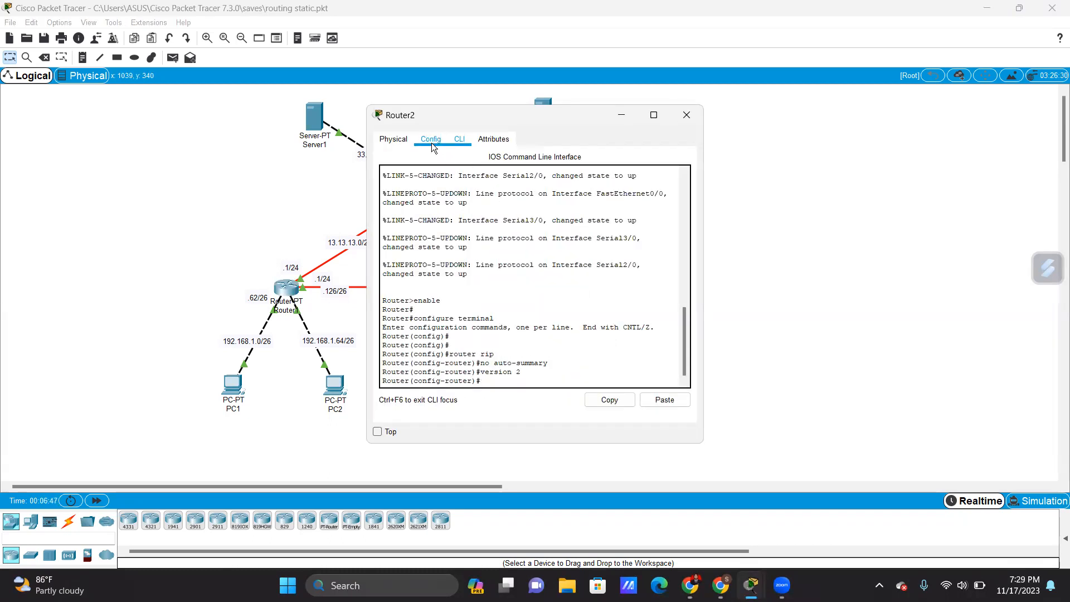
{"action": "left_click", "coordinate": [432, 140]}
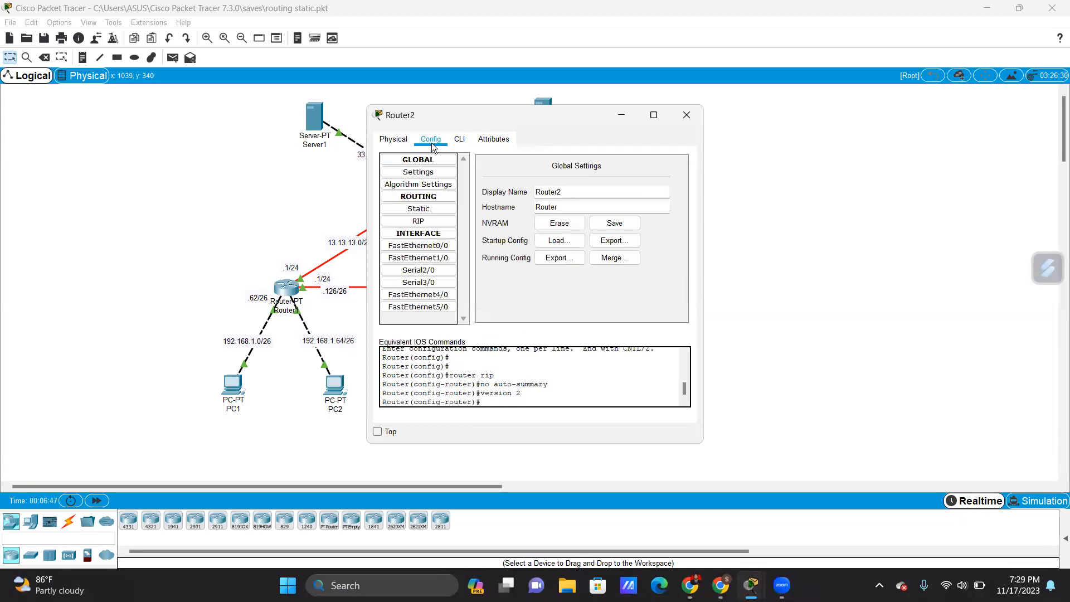
{"action": "left_click", "coordinate": [607, 223]}
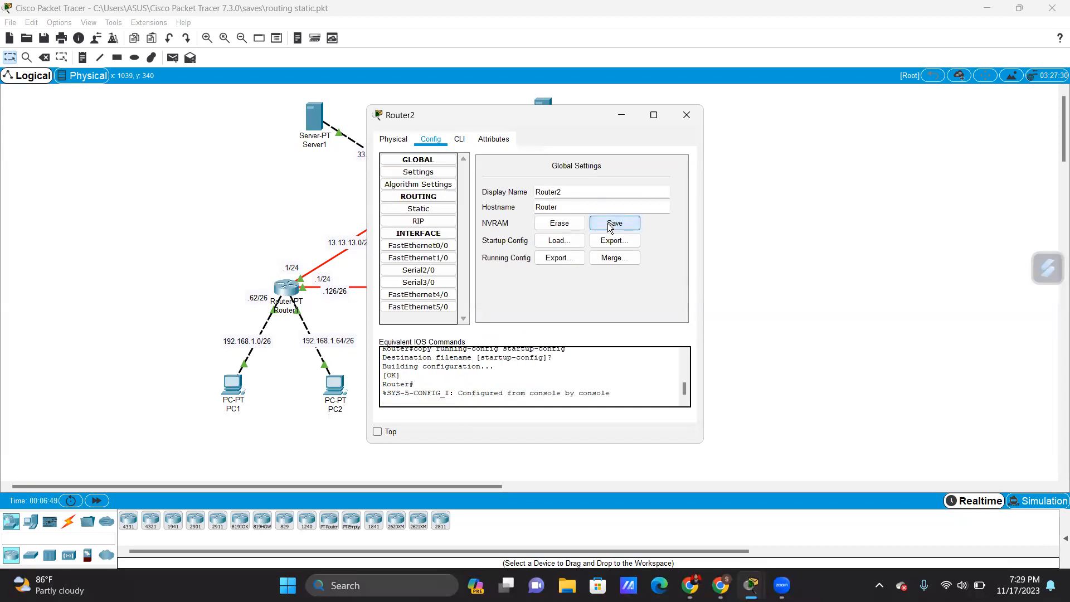
{"action": "left_click", "coordinate": [684, 120]}
Save the running configuration of Router3 to NVRAM using its global settings and close the device
{"action": "left_click", "coordinate": [429, 190]}
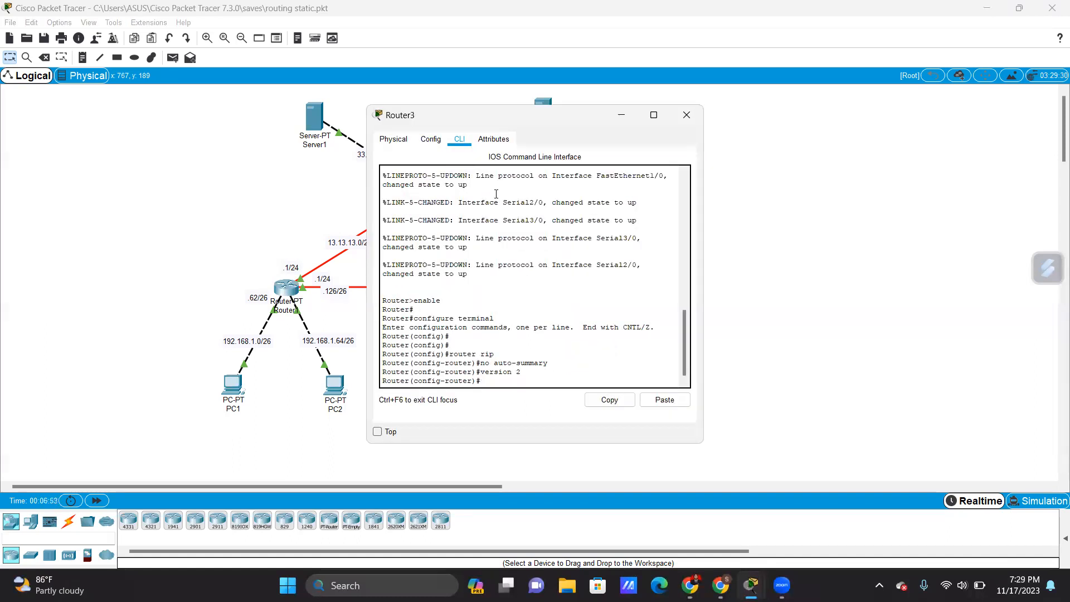
{"action": "left_click", "coordinate": [430, 140]}
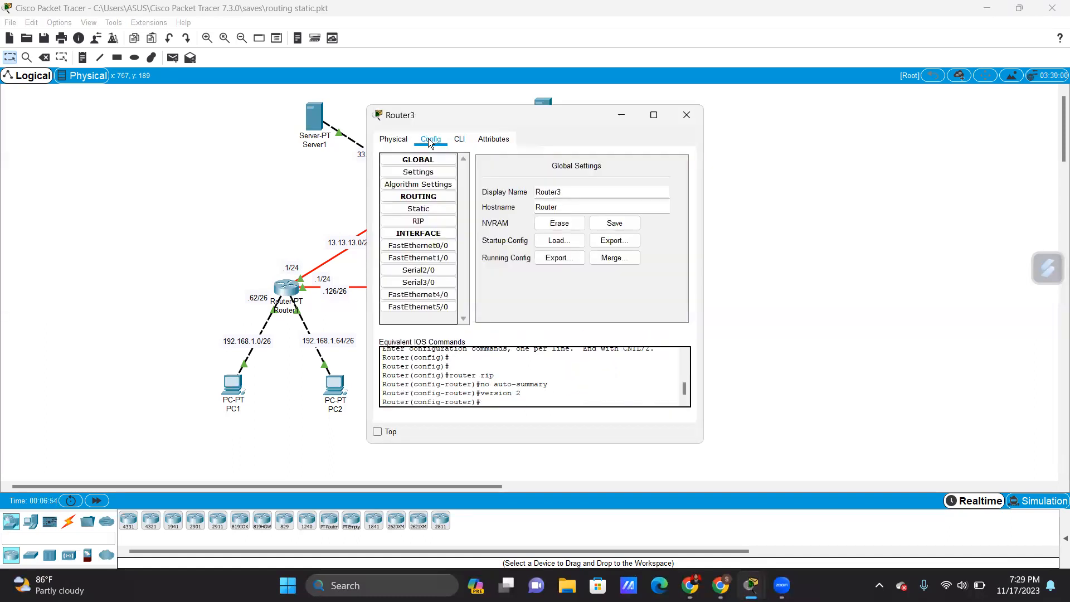
{"action": "left_click", "coordinate": [612, 223]}
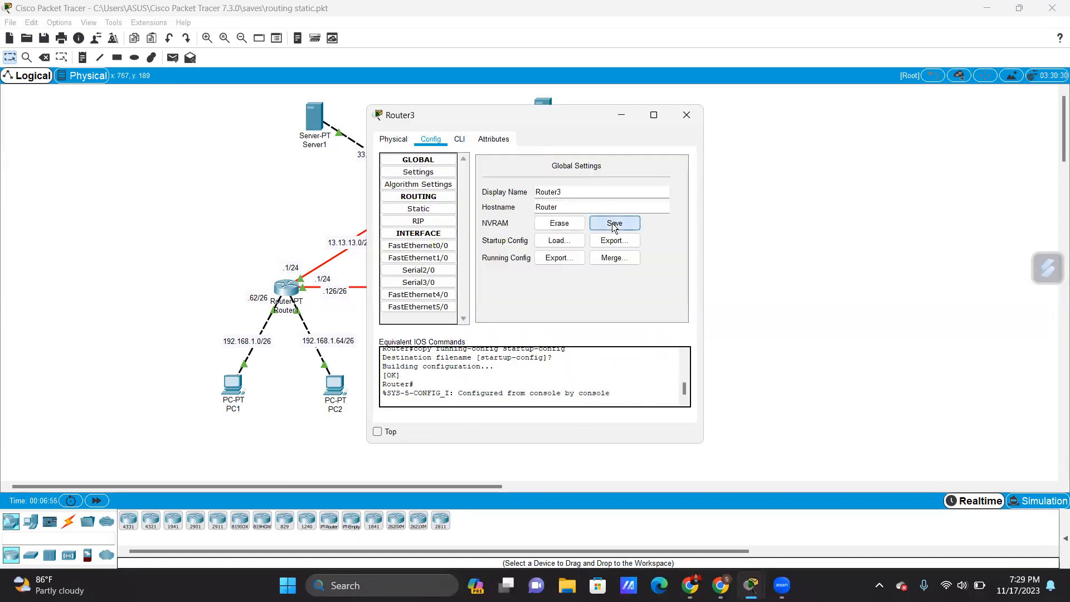
{"action": "left_click", "coordinate": [678, 116]}
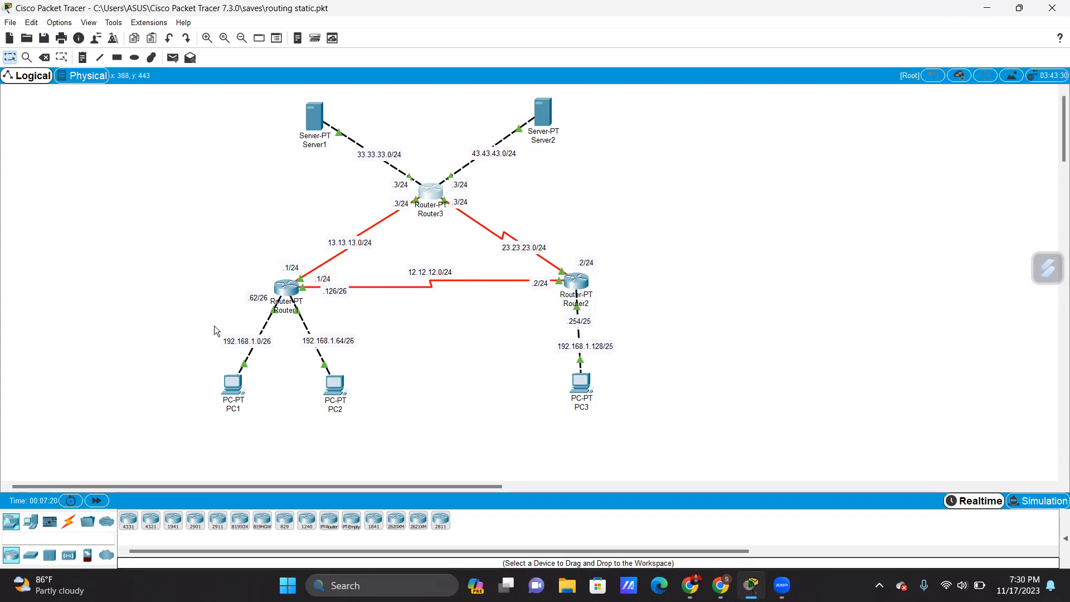
Display Router1's routing table with "show ip route" in its command line and check the RIP routes
{"action": "left_click", "coordinate": [288, 297]}
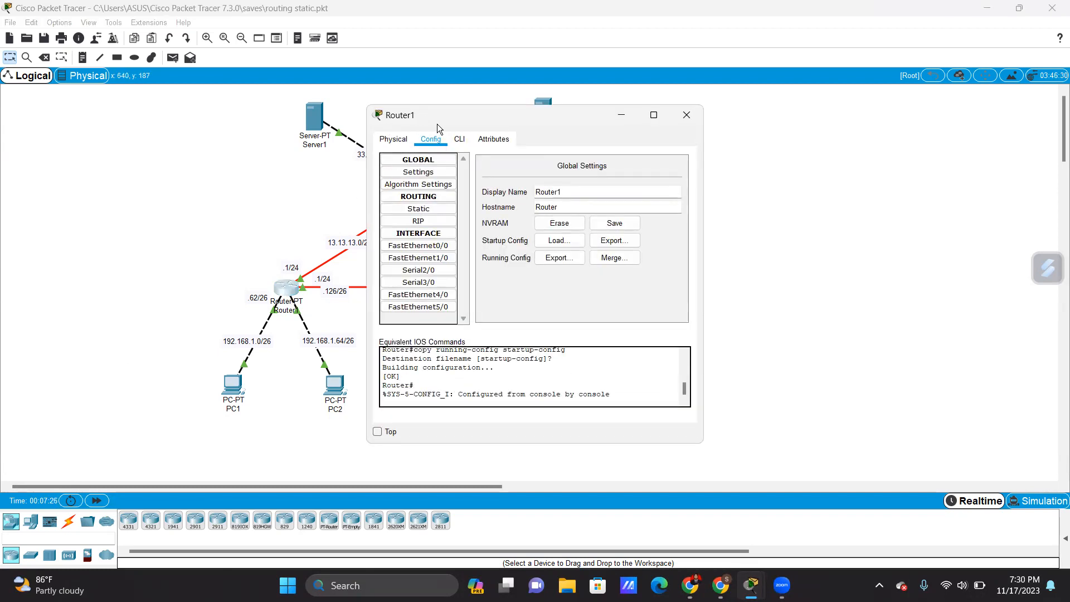
{"action": "left_click", "coordinate": [454, 136]}
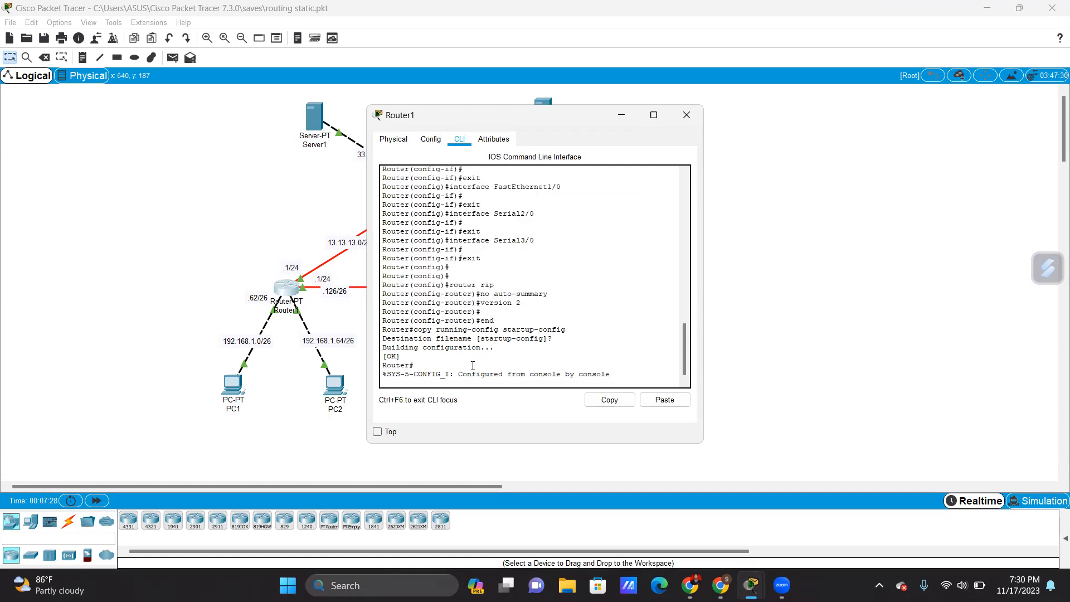
{"action": "key", "text": "Return"}
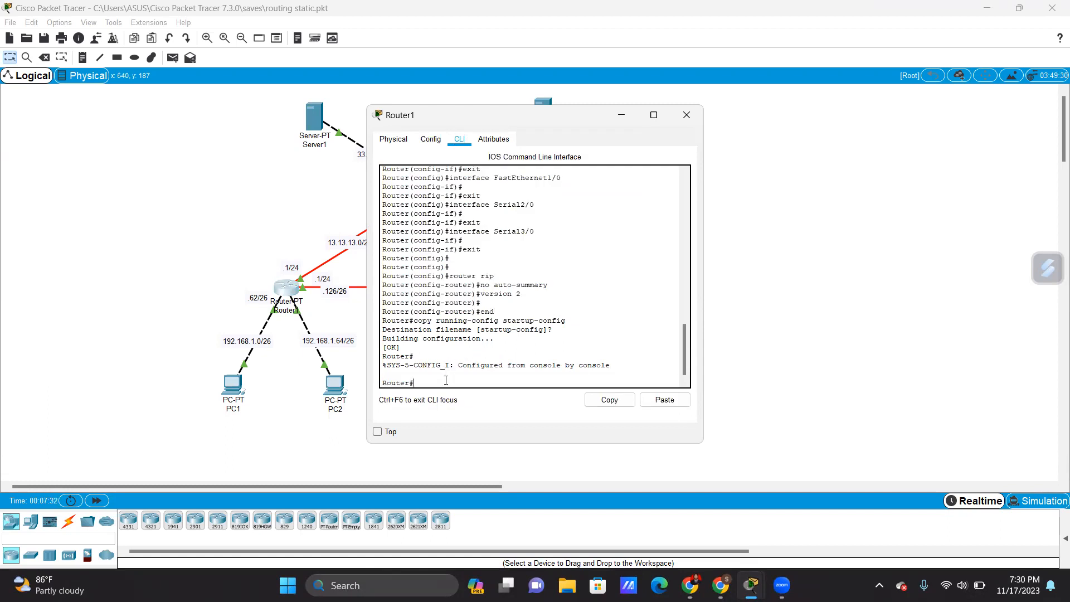
{"action": "type", "text": "show ip route"}
{"action": "key", "text": "Return"}
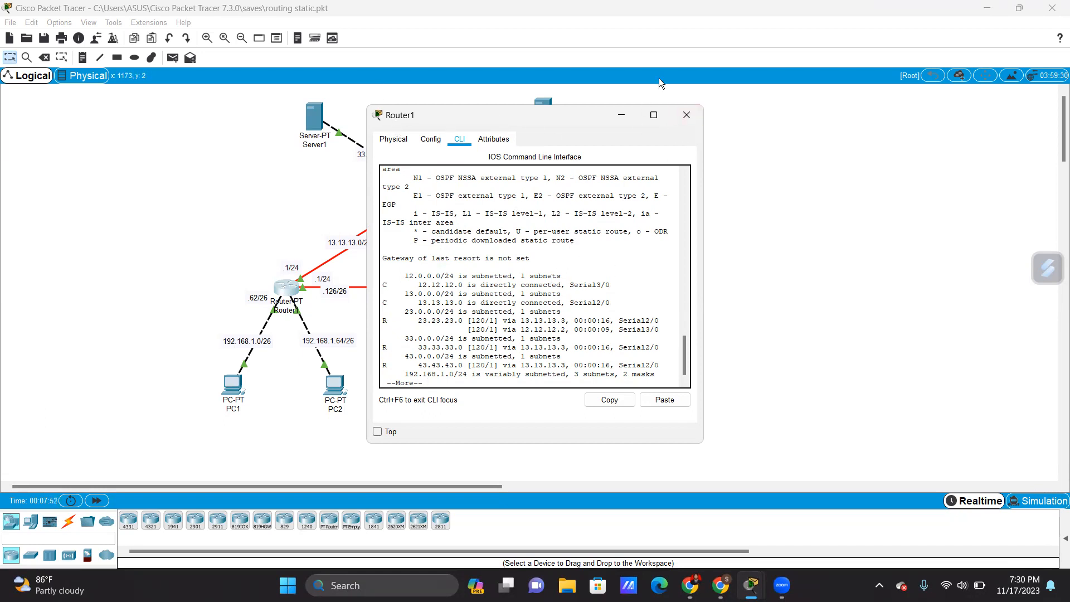
{"action": "left_click", "coordinate": [687, 115]}
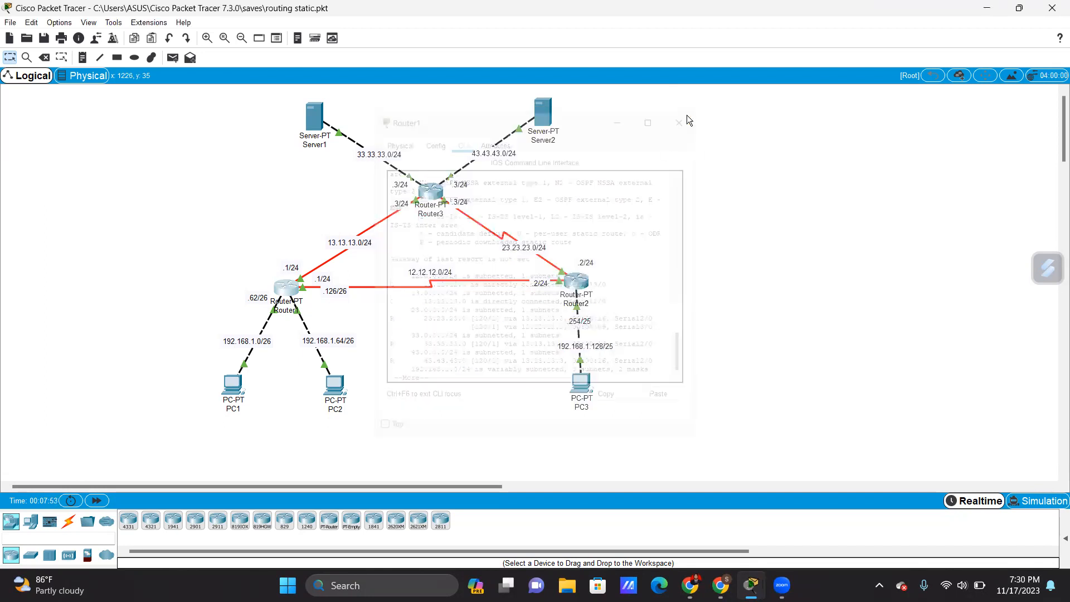
Run "show ip route" in Router2's command line to inspect its connected and RIP routes
{"action": "left_click", "coordinate": [575, 279]}
{"action": "left_click", "coordinate": [462, 143]}
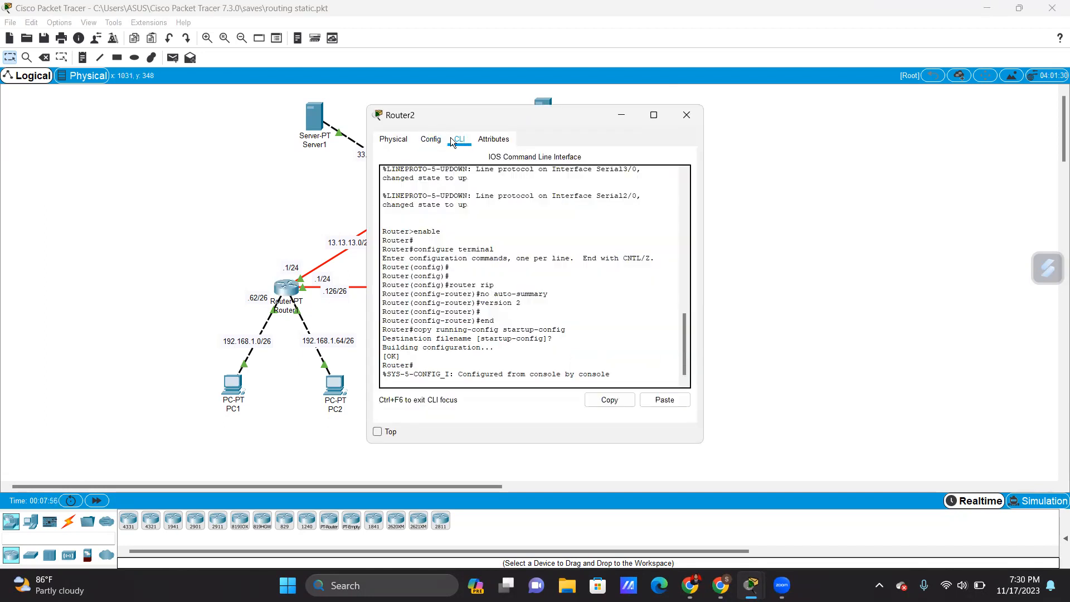
{"action": "key", "text": "Return"}
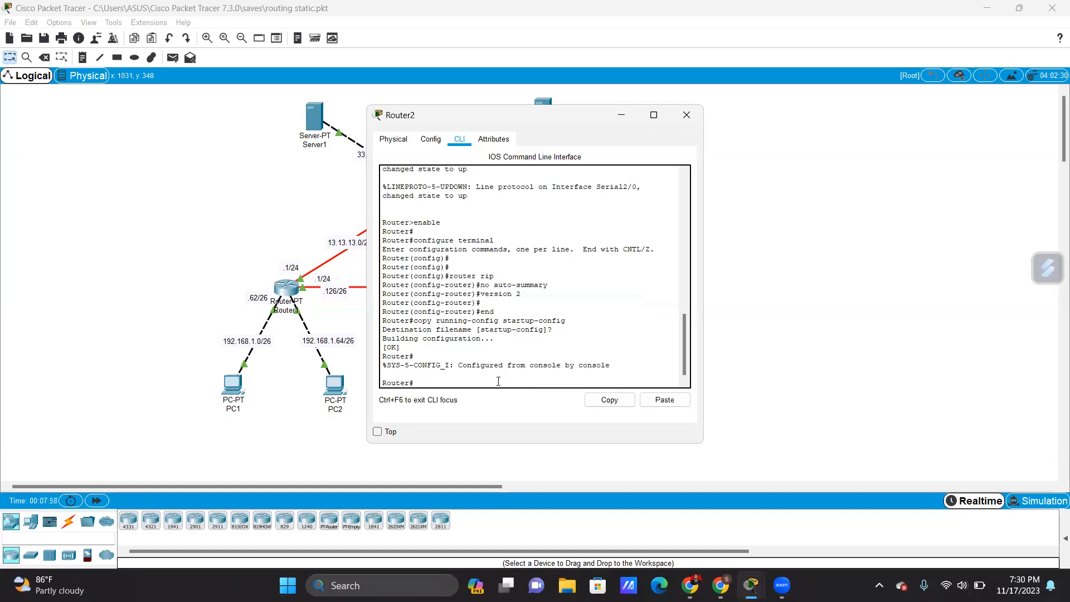
{"action": "type", "text": "show ip route"}
{"action": "key", "text": "Return"}
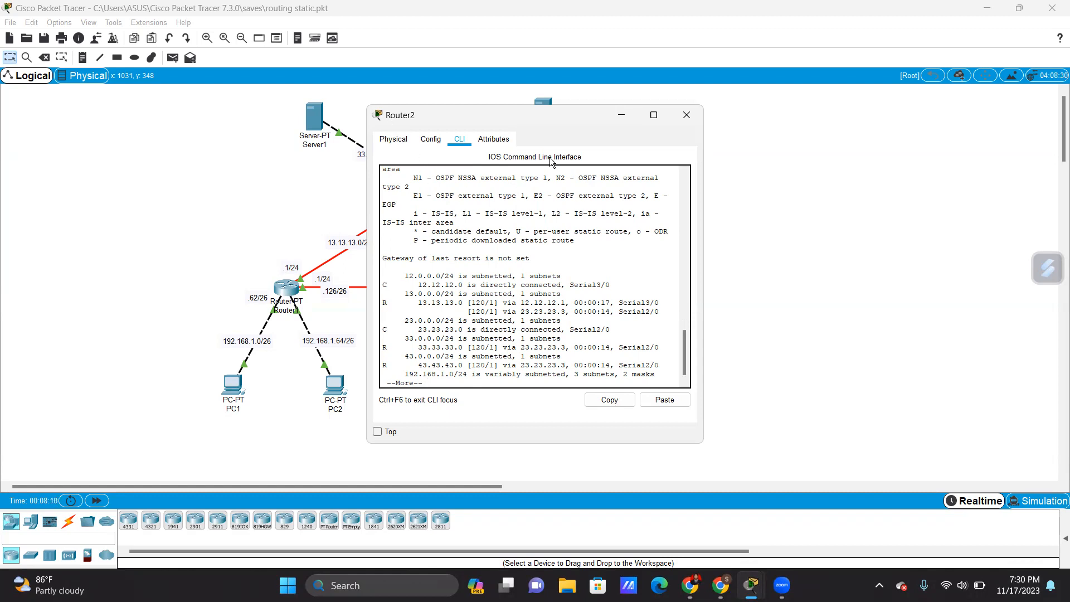
{"action": "left_click", "coordinate": [686, 114]}
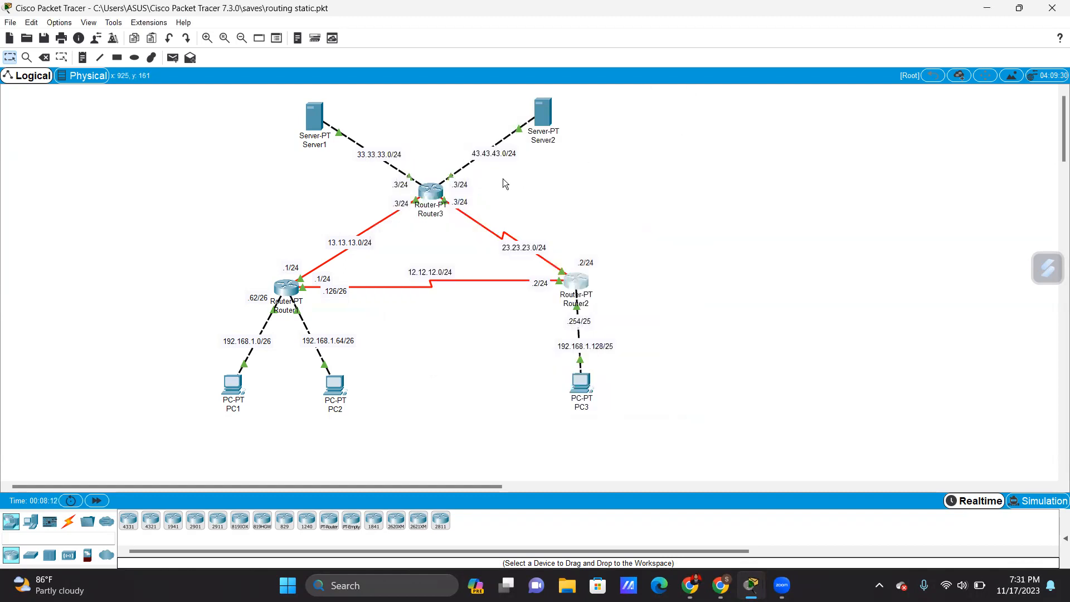
Inspect the routing table of Router3 by running "show ip route" in its command line
{"action": "left_click", "coordinate": [431, 190]}
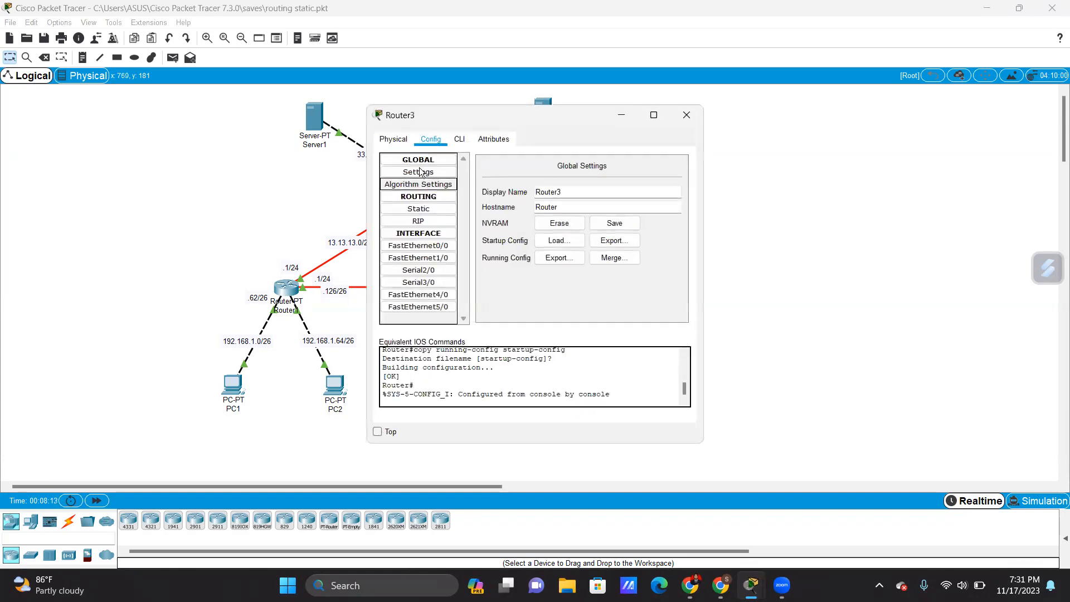
{"action": "left_click", "coordinate": [458, 139]}
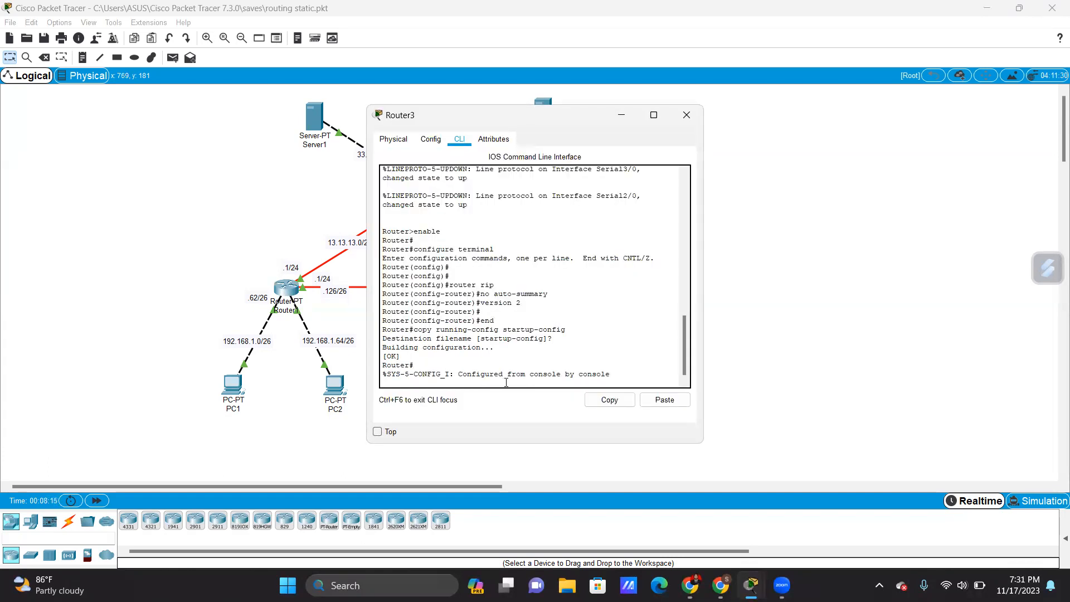
{"action": "key", "text": "Return"}
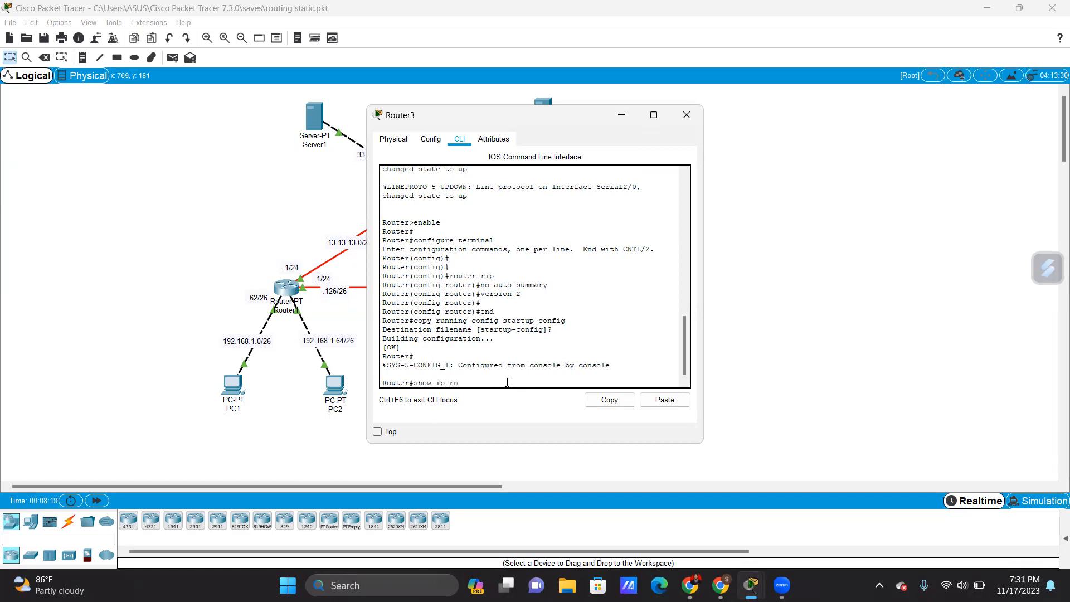
{"action": "type", "text": "show ip route"}
{"action": "key", "text": "Return"}
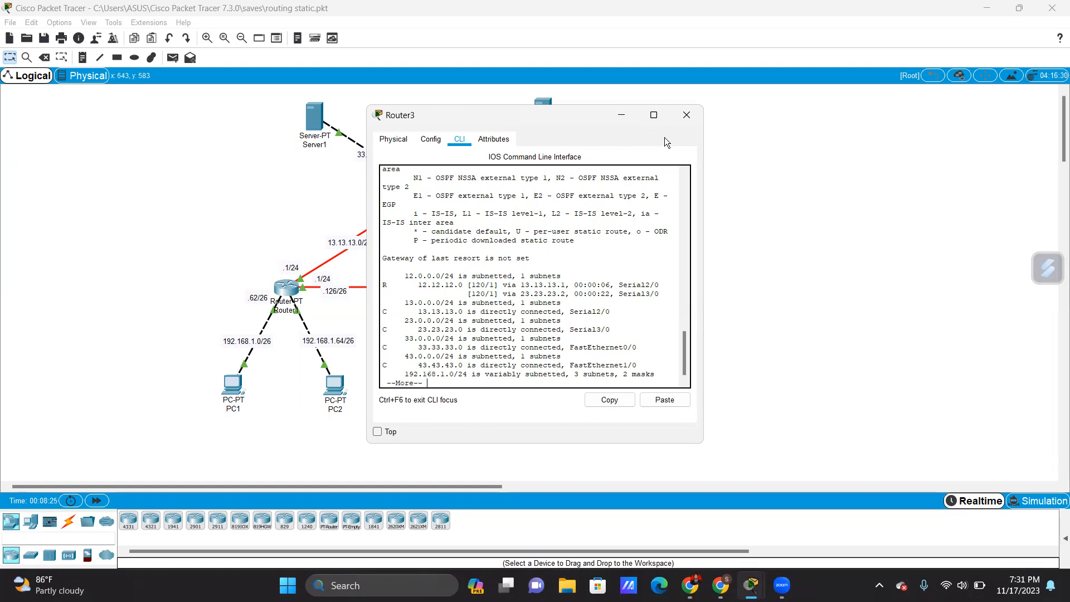
{"action": "left_click", "coordinate": [687, 115]}
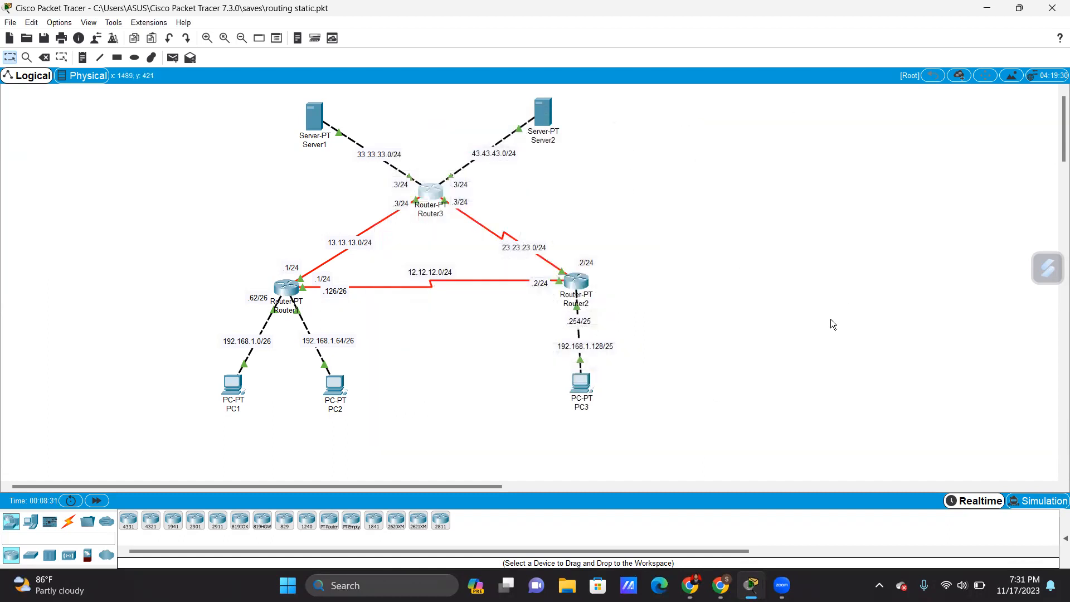
Switch the workspace to Simulation mode and show the list of user-created PDUs
{"action": "left_click", "coordinate": [1039, 501]}
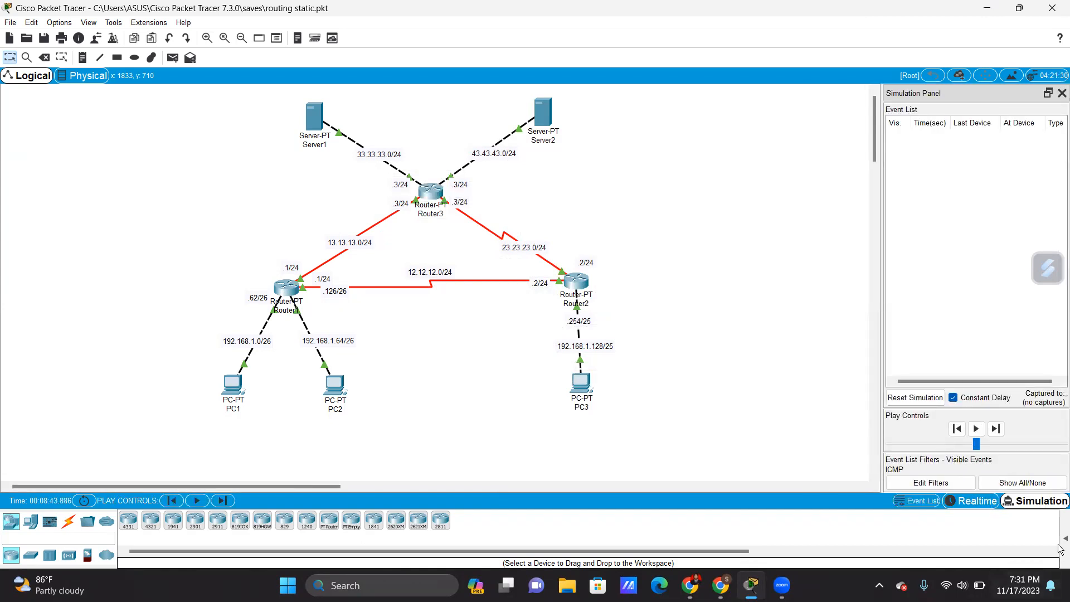
{"action": "mouse_move", "coordinate": [1060, 549]}
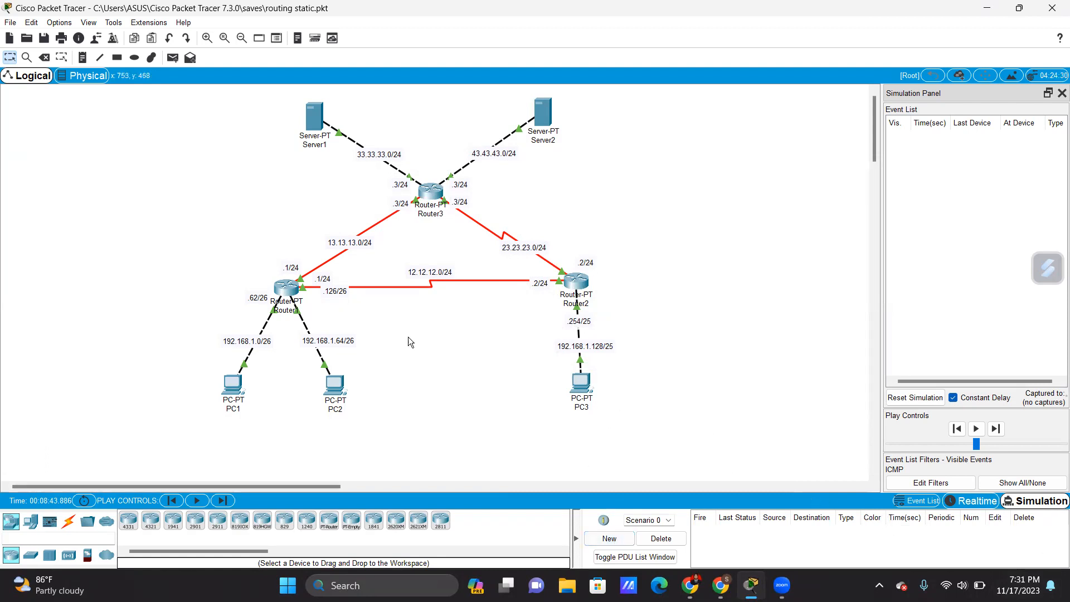
Switch to the ROUTING DINAMIK page in Chrome and read the first simple PDU scenario under point 7
{"action": "mouse_move", "coordinate": [689, 585]}
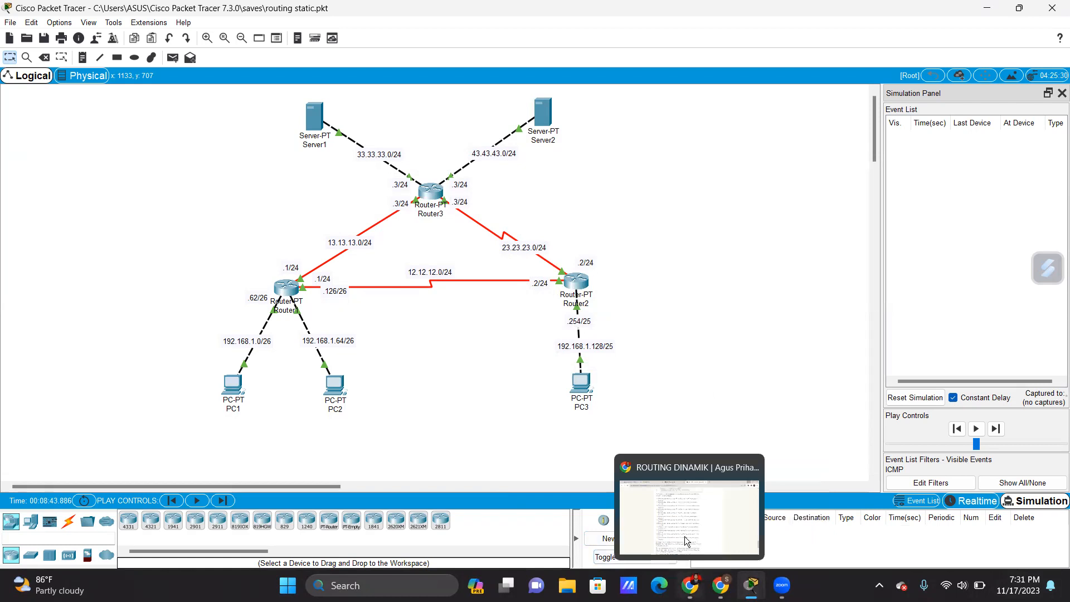
{"action": "left_click", "coordinate": [682, 525]}
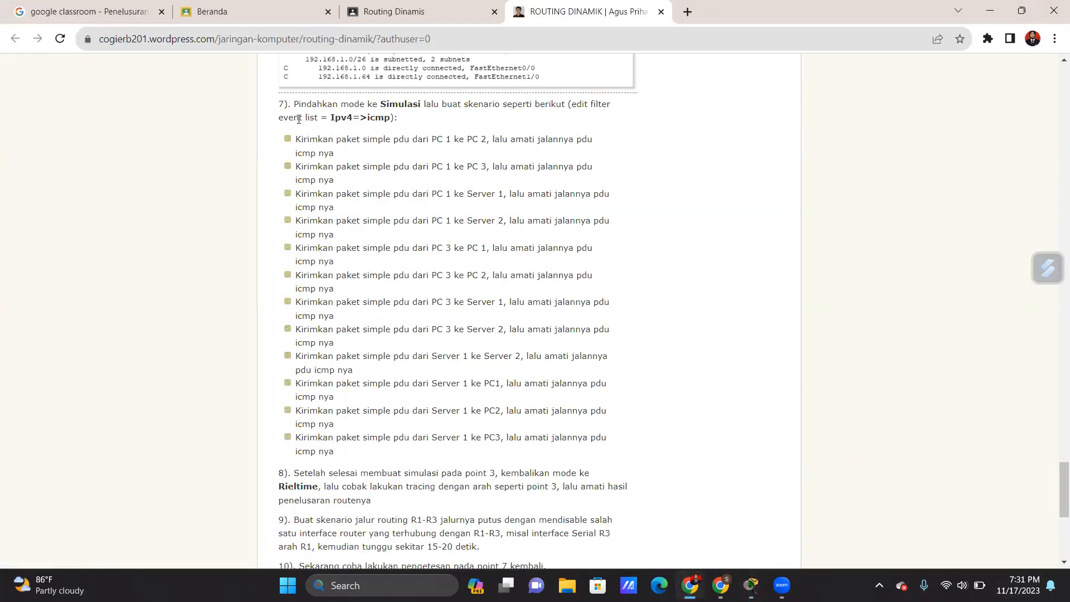
{"action": "left_click_drag", "start_coordinate": [294, 138], "coordinate": [378, 153]}
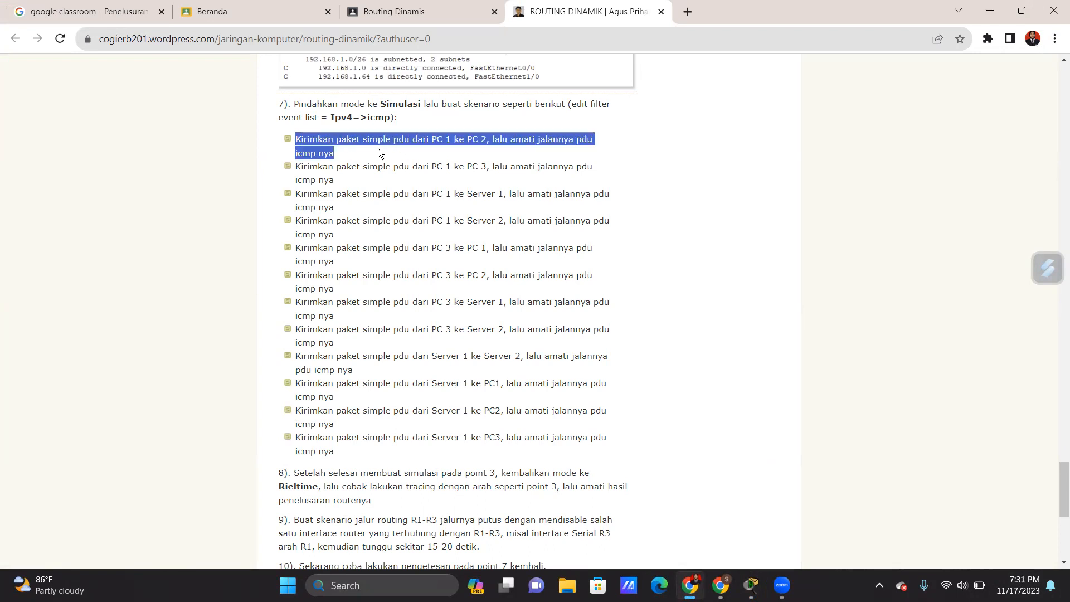
{"action": "left_click", "coordinate": [446, 158]}
{"action": "mouse_move", "coordinate": [720, 586]}
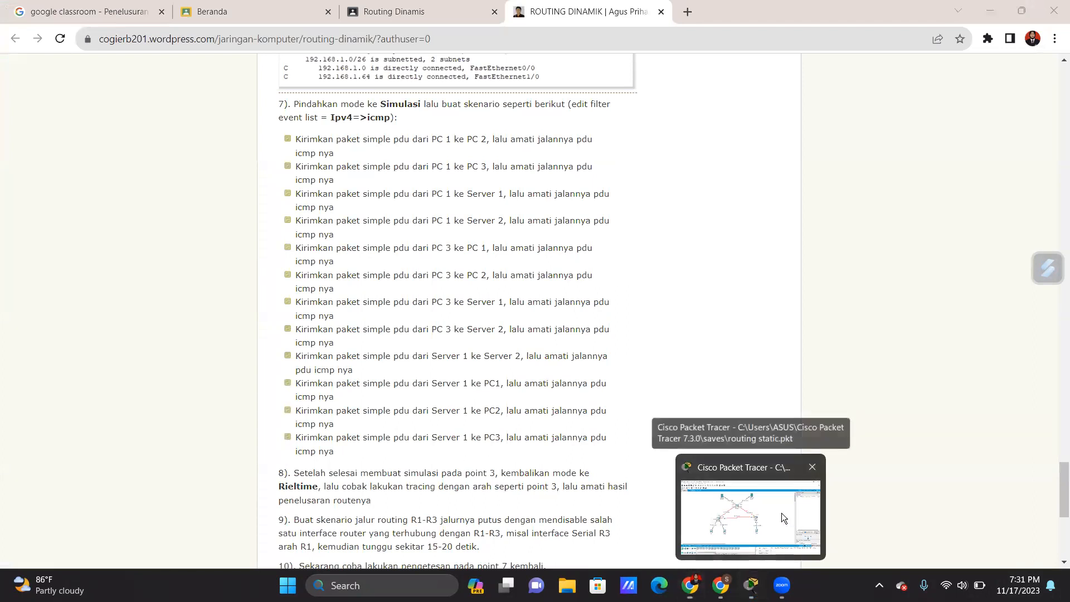
Switch to Cisco Packet Tracer, add a simple PDU from PC1 to PC2, and advance the simulation event by event
{"action": "left_click", "coordinate": [782, 513]}
{"action": "left_click", "coordinate": [172, 61]}
{"action": "left_click", "coordinate": [231, 384]}
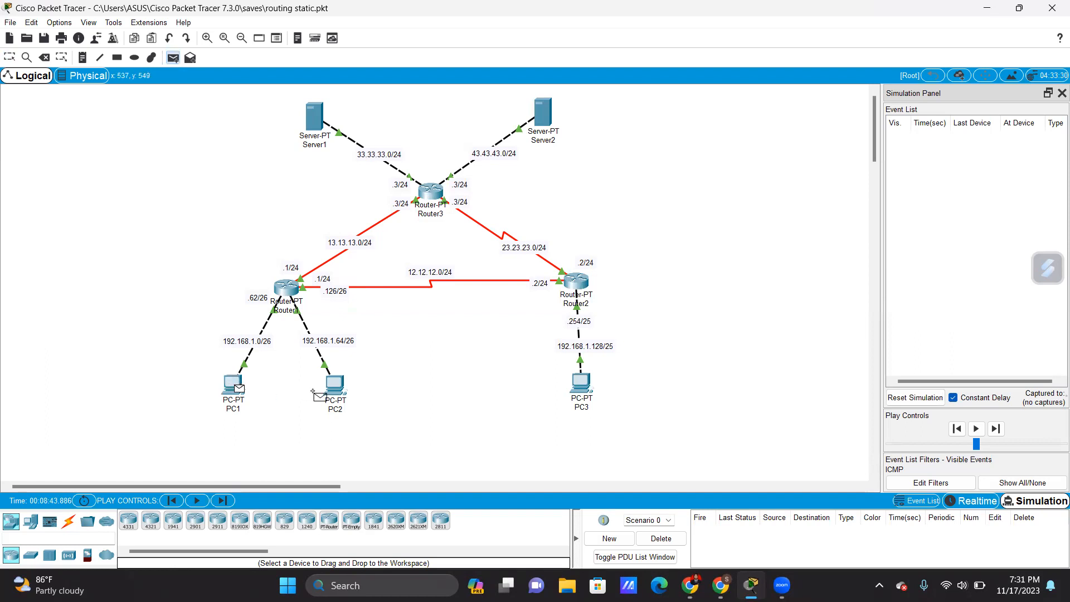
{"action": "left_click", "coordinate": [334, 388]}
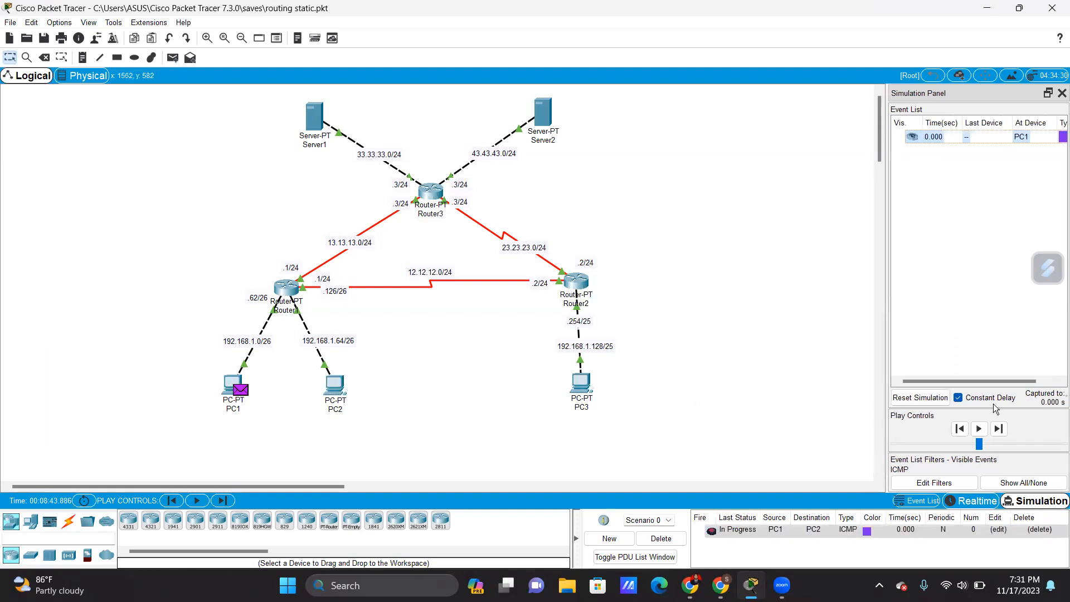
{"action": "left_click", "coordinate": [1000, 429]}
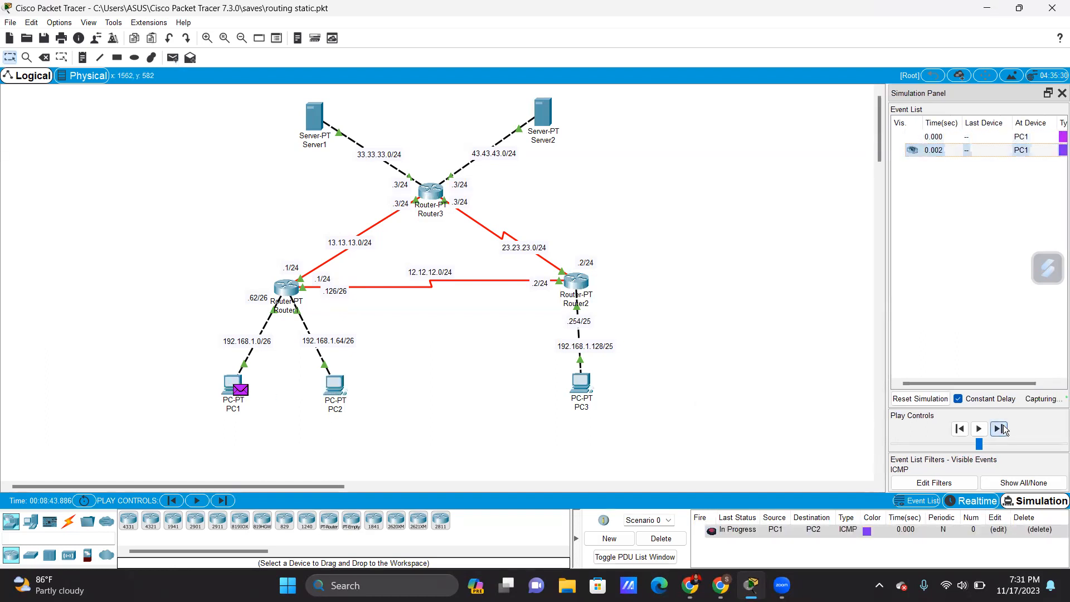
{"action": "left_click", "coordinate": [1000, 429]}
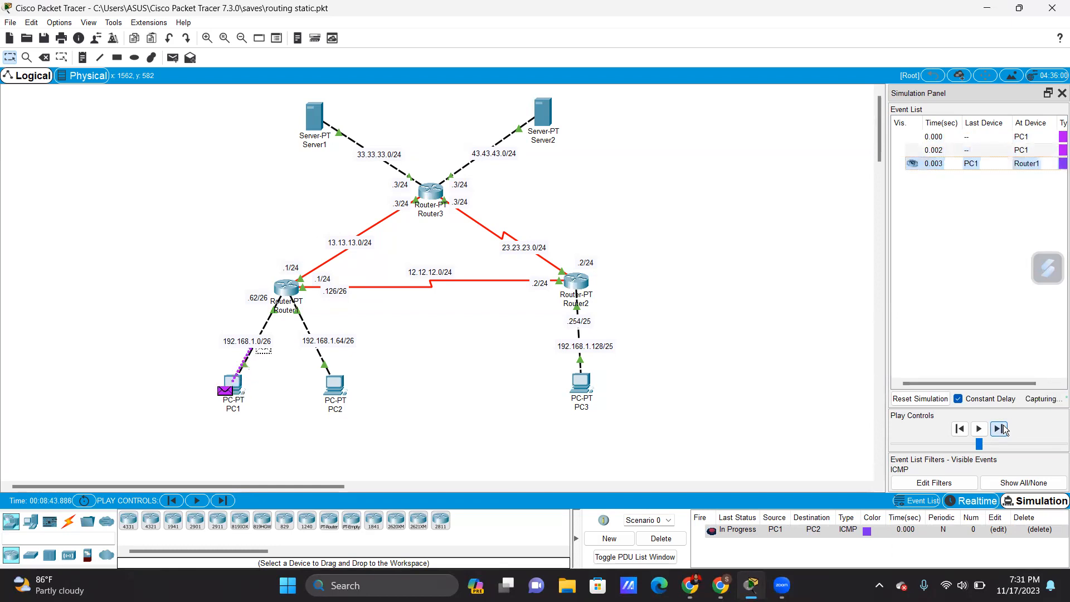
{"action": "left_click", "coordinate": [1000, 429]}
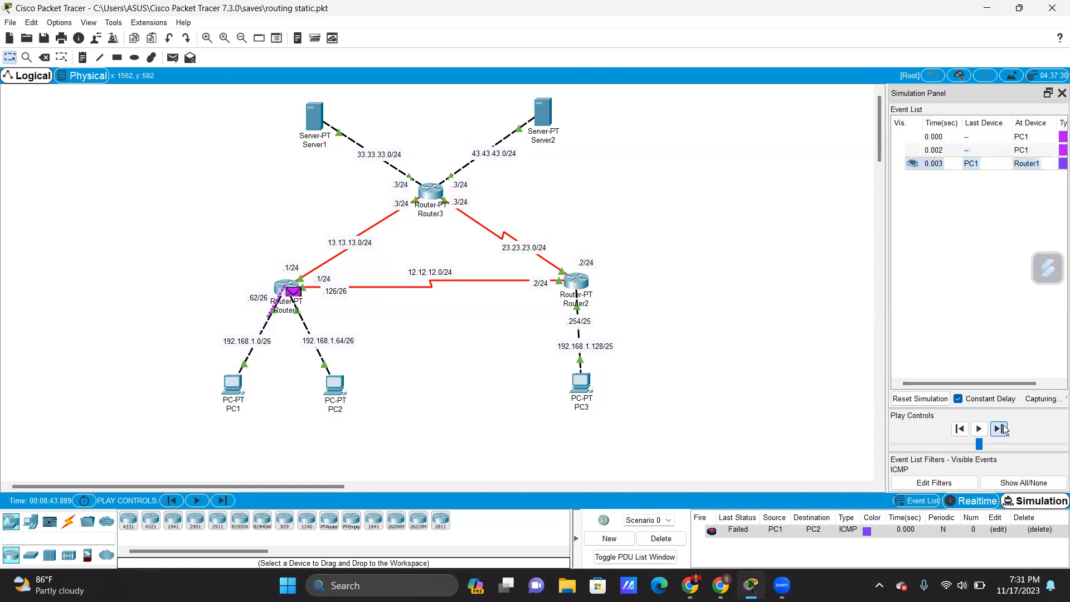
{"action": "left_click", "coordinate": [1000, 428]}
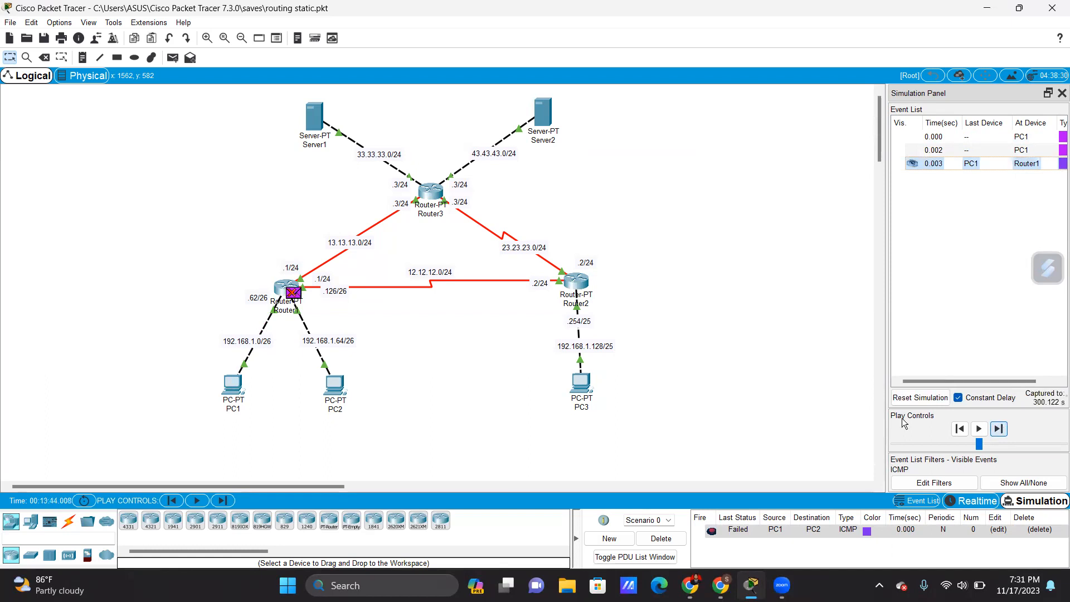
Delete the current PDU scenario and restrict the visible event filter to IPv4 ICMP only
{"action": "left_click", "coordinate": [661, 538]}
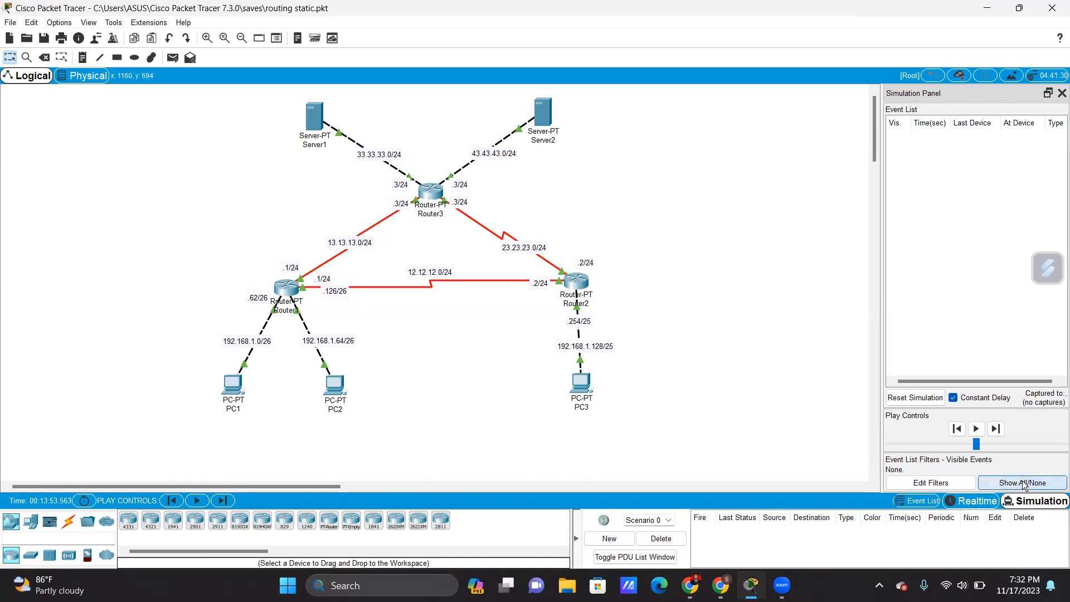
{"action": "left_click", "coordinate": [945, 483]}
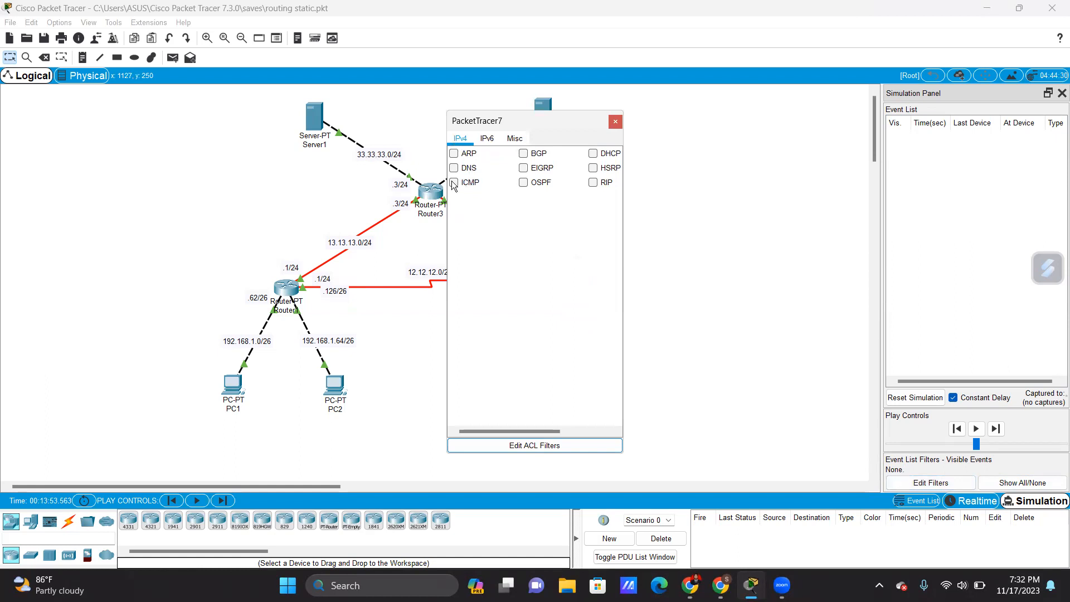
{"action": "left_click", "coordinate": [615, 122]}
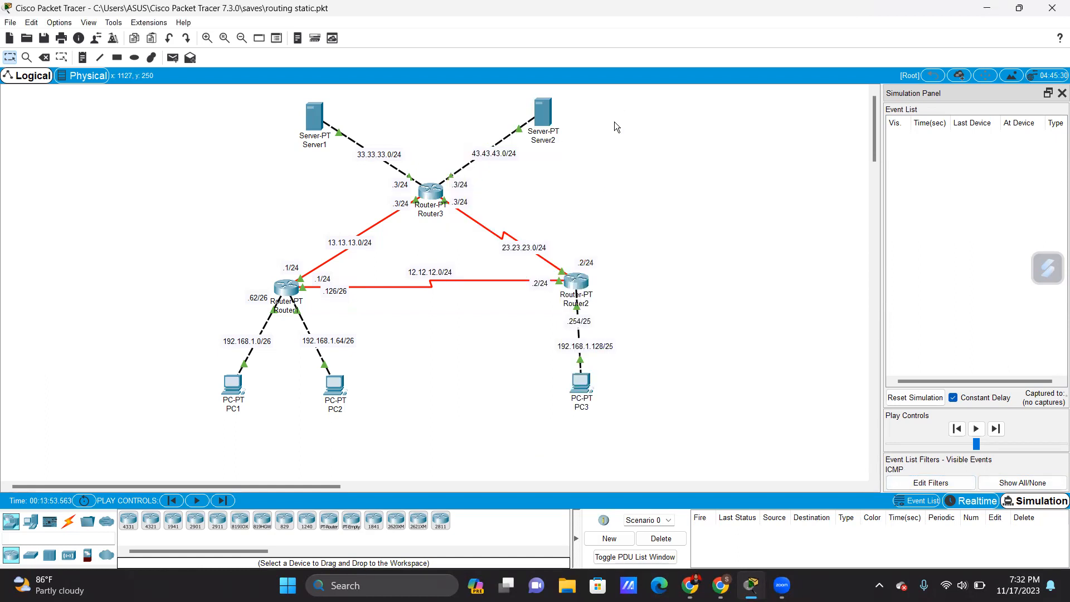
Test a new simple PDU from PC1 to PC2, stepping it to PC2 and back to PC1, and delete the scenario
{"action": "left_click", "coordinate": [173, 58]}
{"action": "left_click", "coordinate": [231, 383]}
{"action": "left_click", "coordinate": [335, 386]}
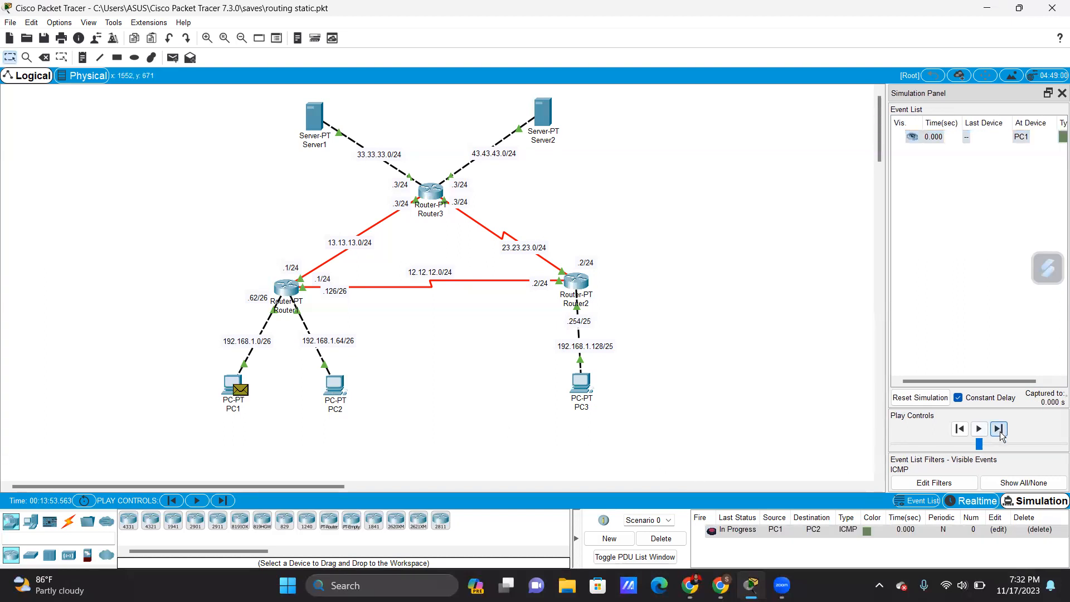
{"action": "left_click", "coordinate": [1000, 432]}
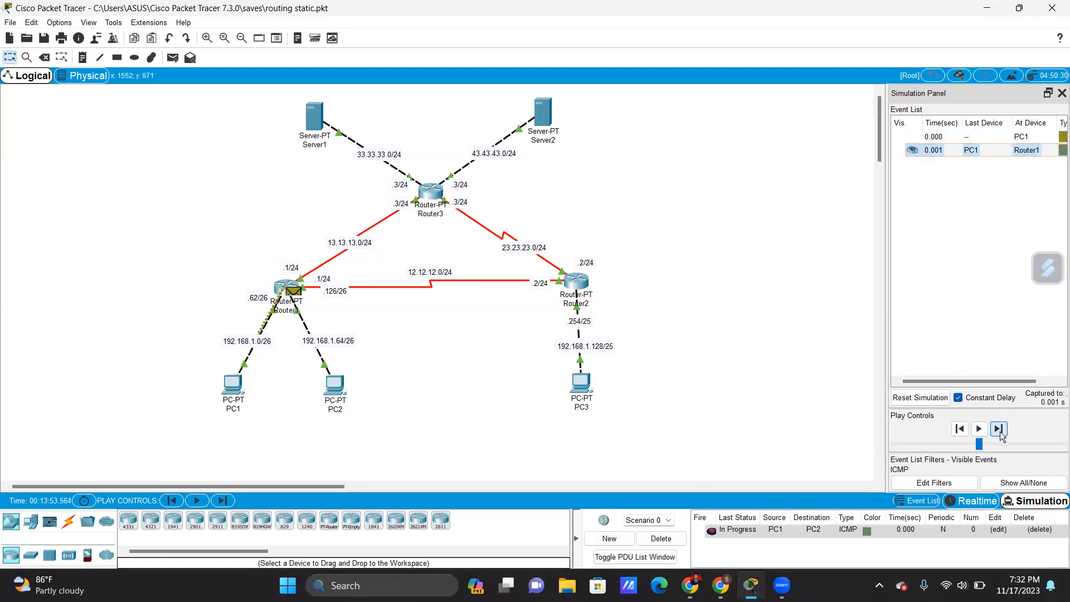
{"action": "left_click", "coordinate": [998, 429]}
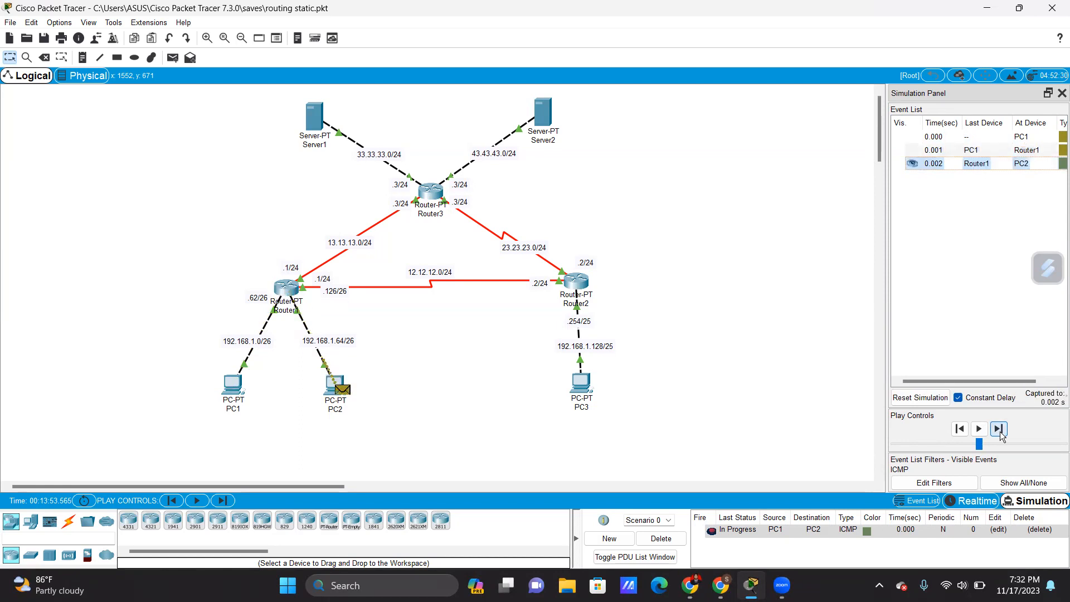
{"action": "left_click", "coordinate": [999, 429]}
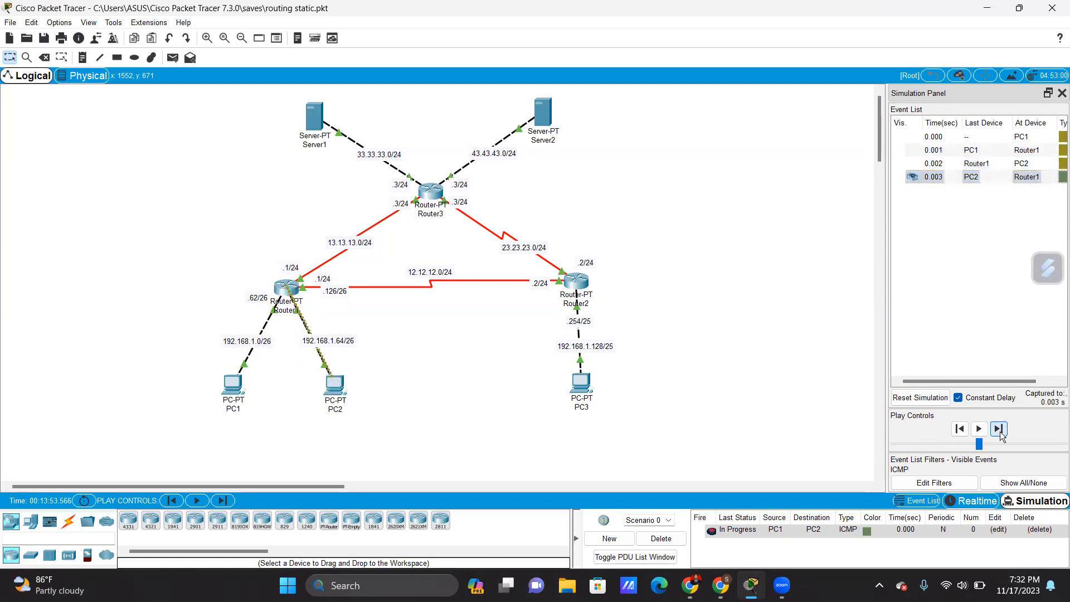
{"action": "left_click", "coordinate": [999, 429]}
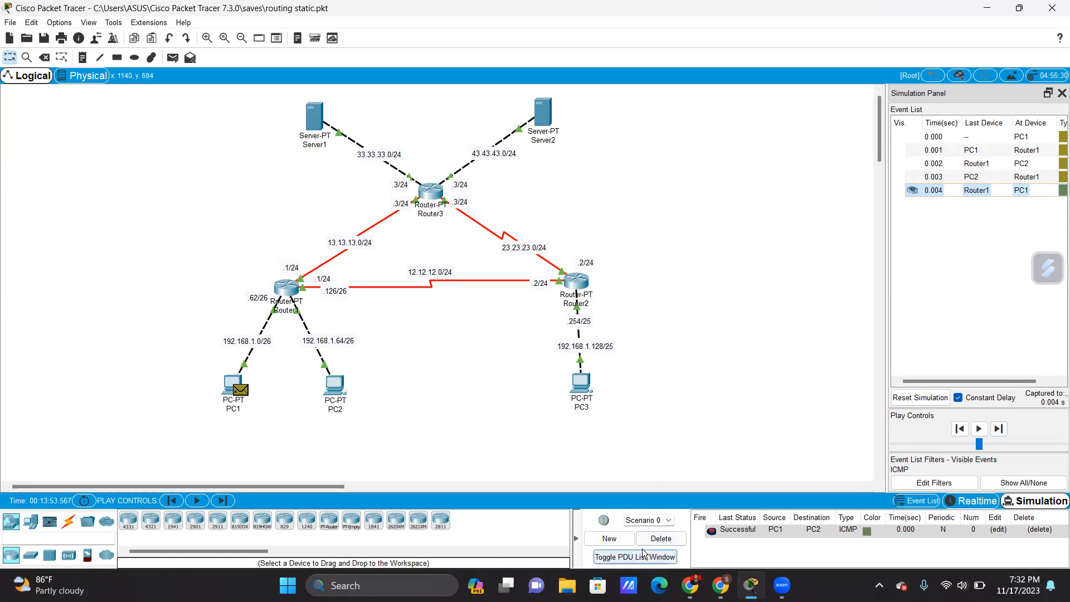
{"action": "left_click", "coordinate": [663, 539]}
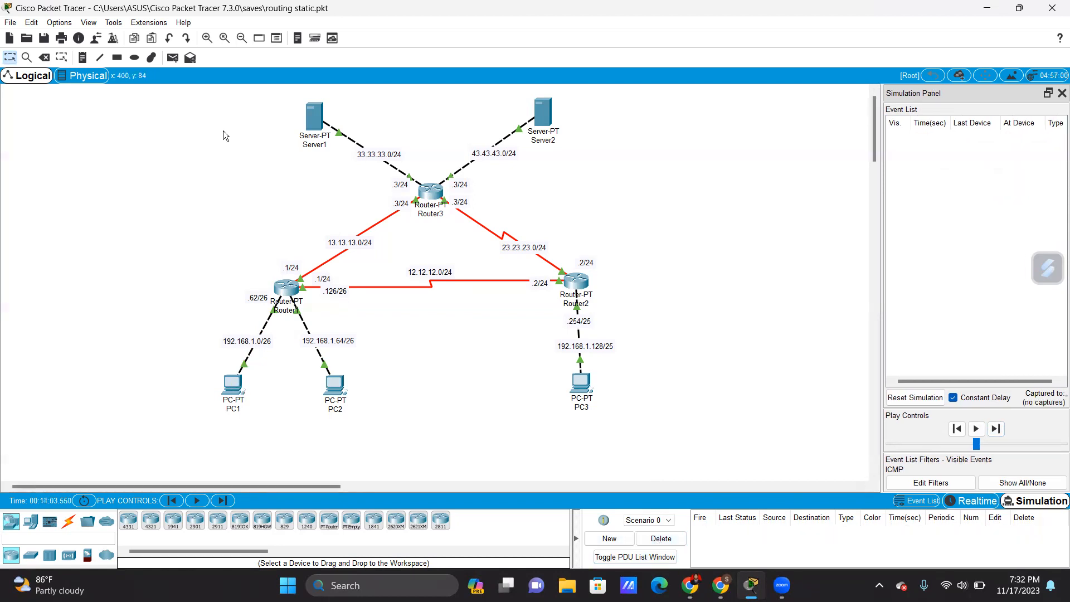
Add a simple PDU from PC1 to PC3 and advance it event by event through Router1 and Router2
{"action": "left_click", "coordinate": [172, 58]}
{"action": "left_click", "coordinate": [231, 386]}
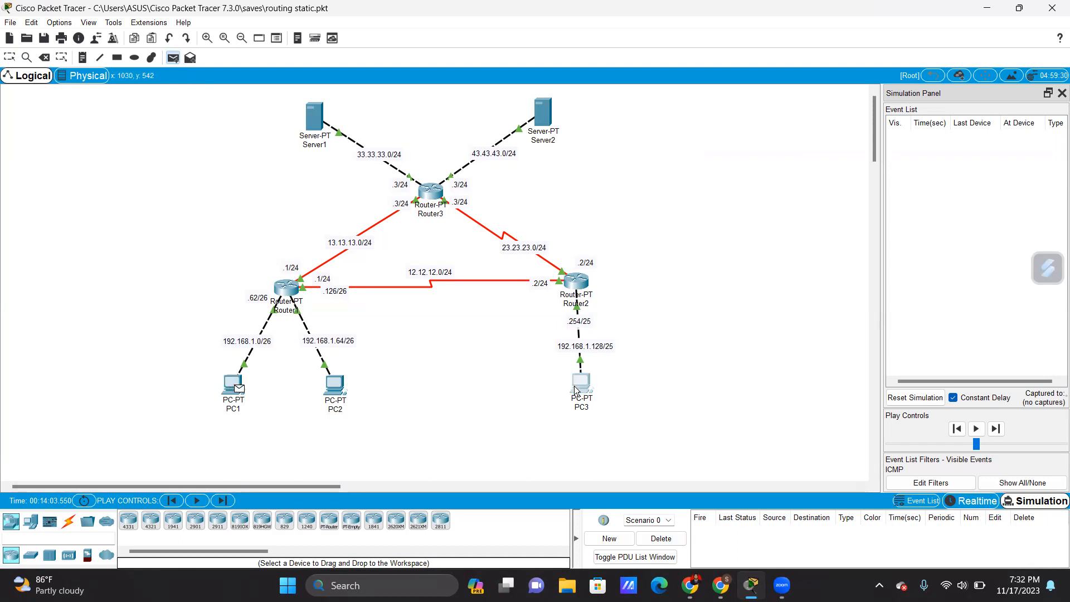
{"action": "left_click", "coordinate": [581, 383]}
{"action": "left_click", "coordinate": [999, 430]}
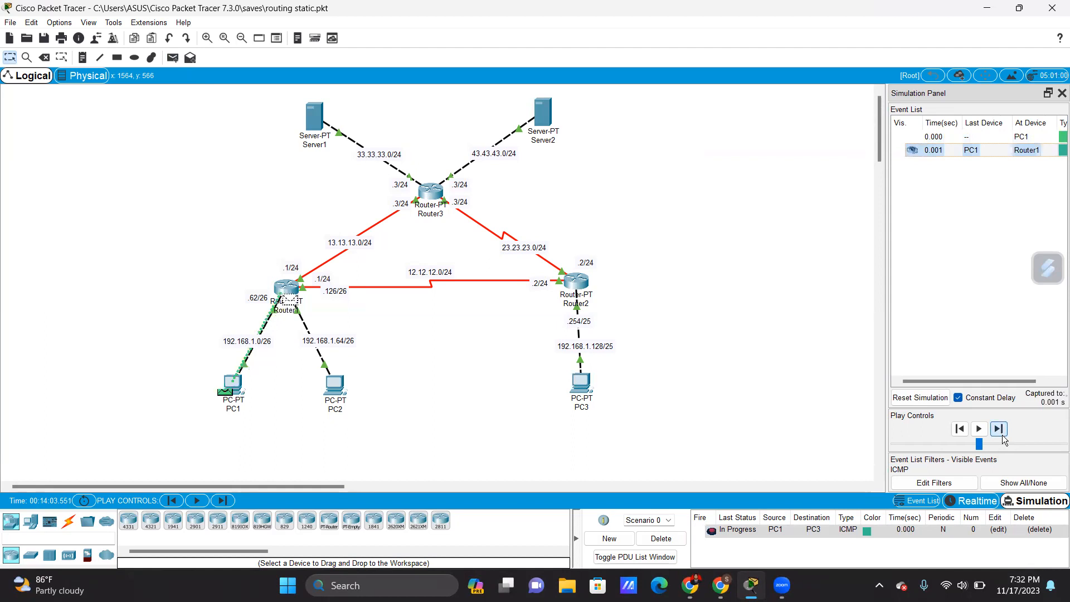
{"action": "left_click", "coordinate": [1002, 438]}
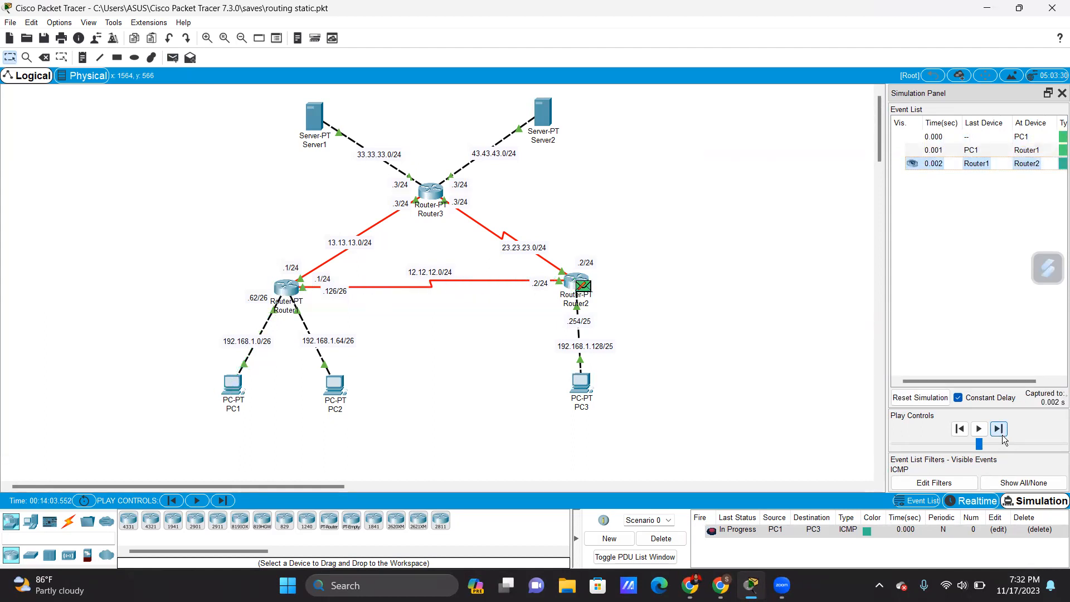
{"action": "left_click", "coordinate": [1002, 437]}
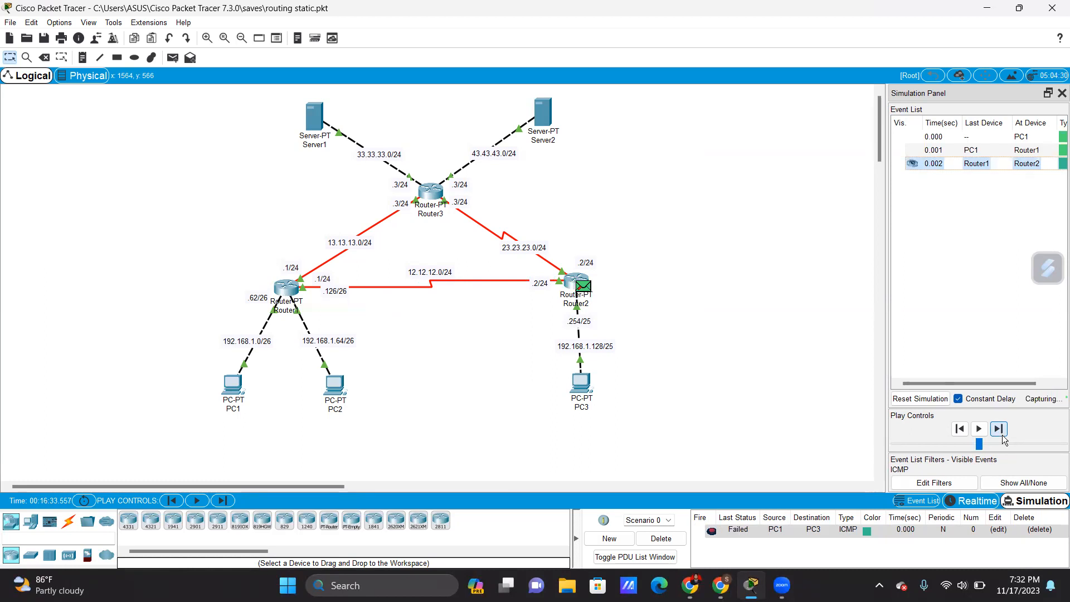
Reset the simulation, step the PC1-to-PC3 PDU to PC3 and back to PC1, and delete the scenario
{"action": "left_click", "coordinate": [929, 398]}
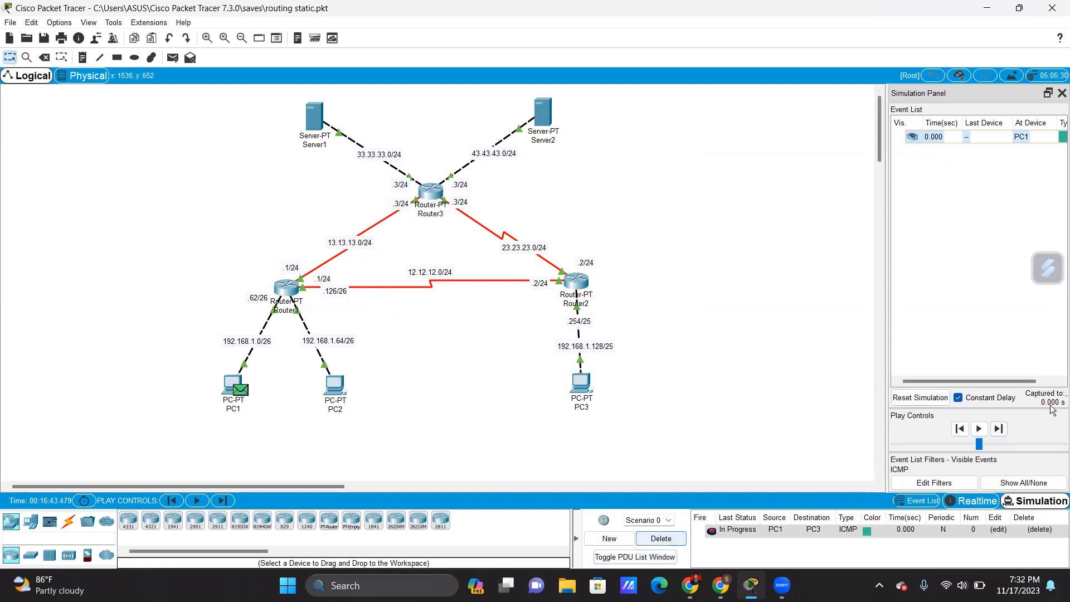
{"action": "left_click", "coordinate": [998, 429]}
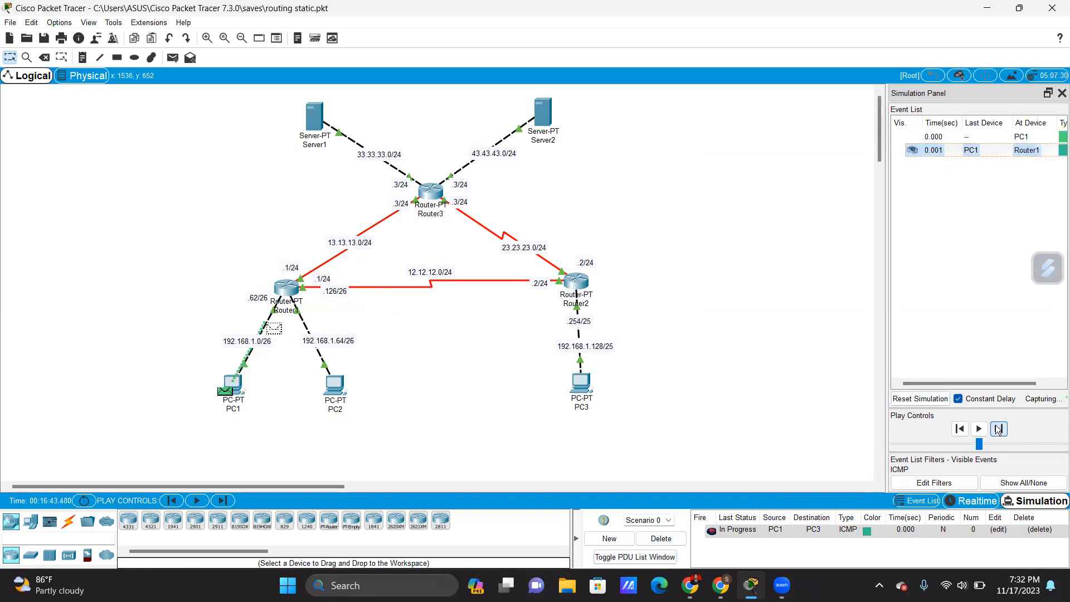
{"action": "left_click", "coordinate": [998, 428]}
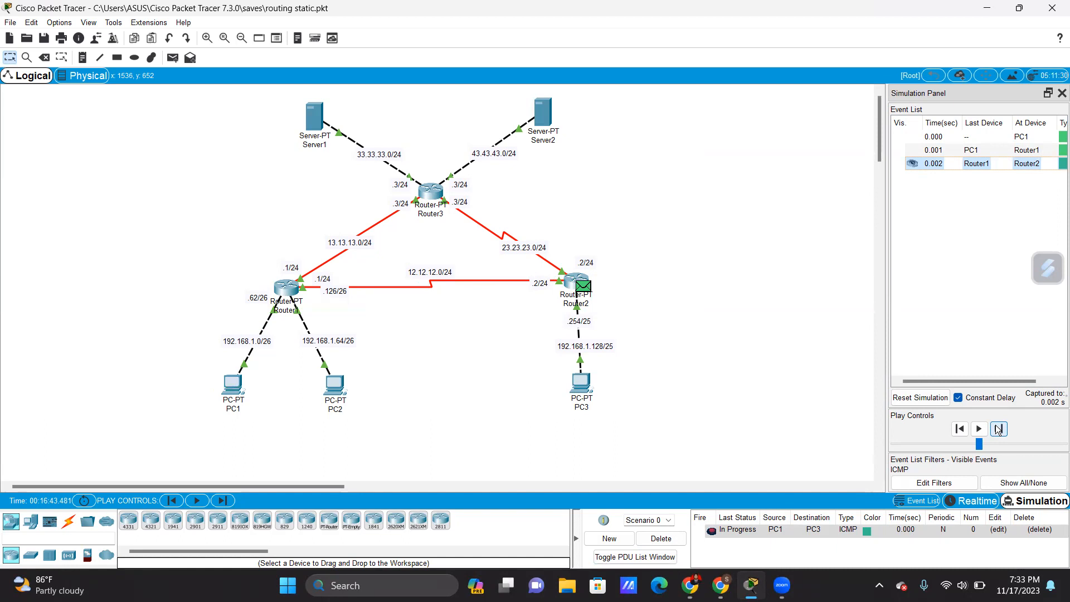
{"action": "left_click", "coordinate": [998, 429]}
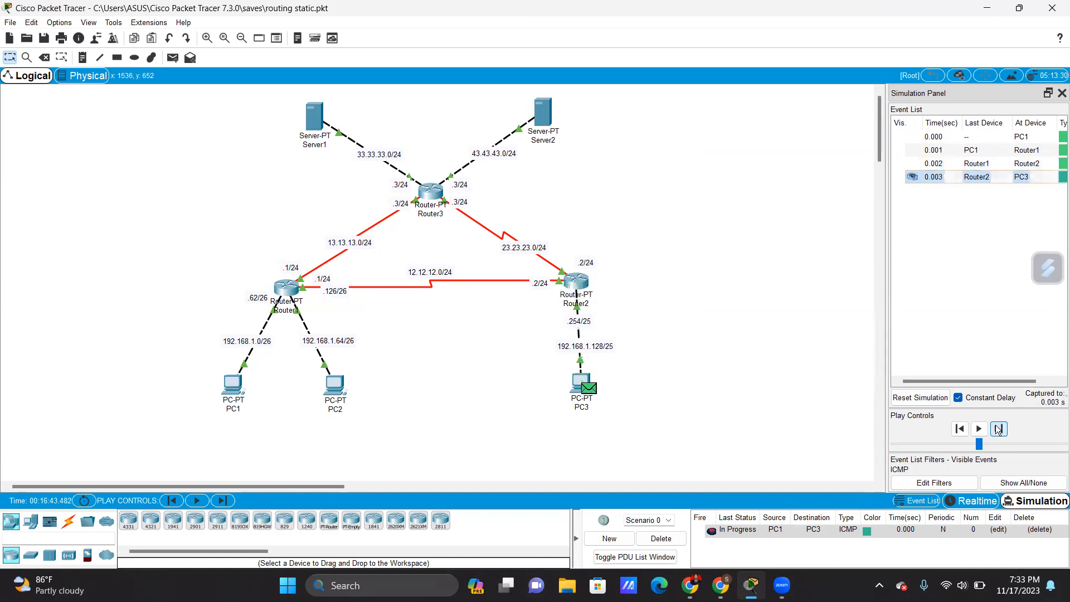
{"action": "left_click", "coordinate": [998, 428]}
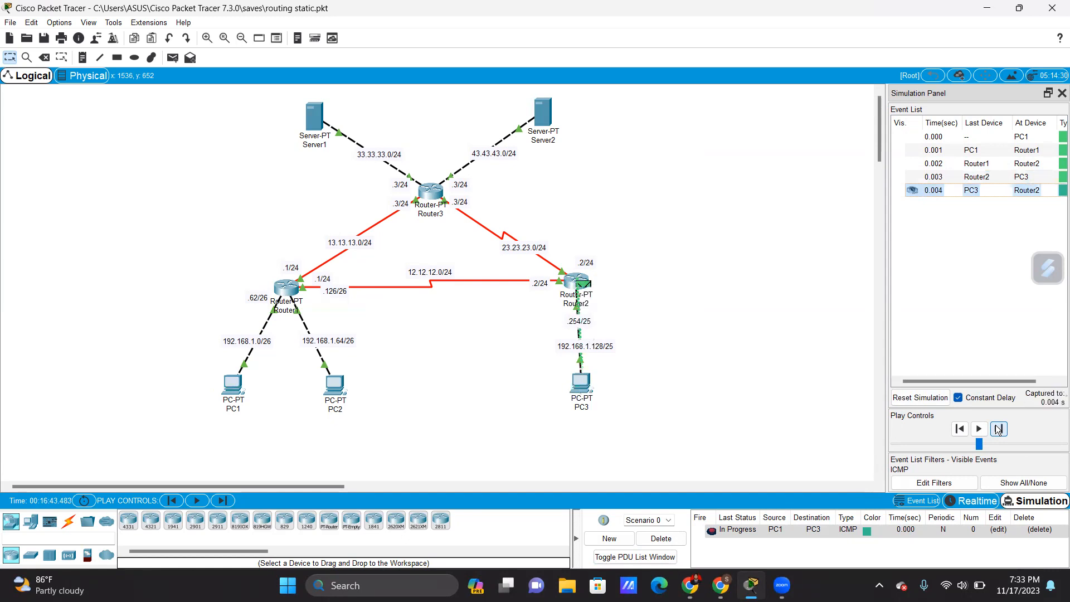
{"action": "left_click", "coordinate": [998, 429]}
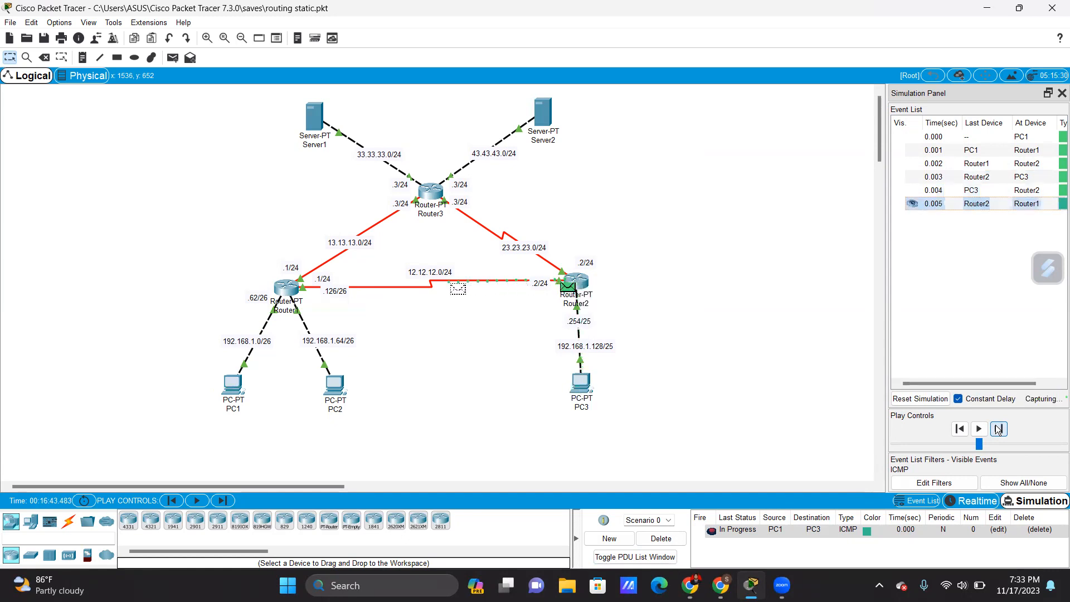
{"action": "left_click", "coordinate": [998, 428]}
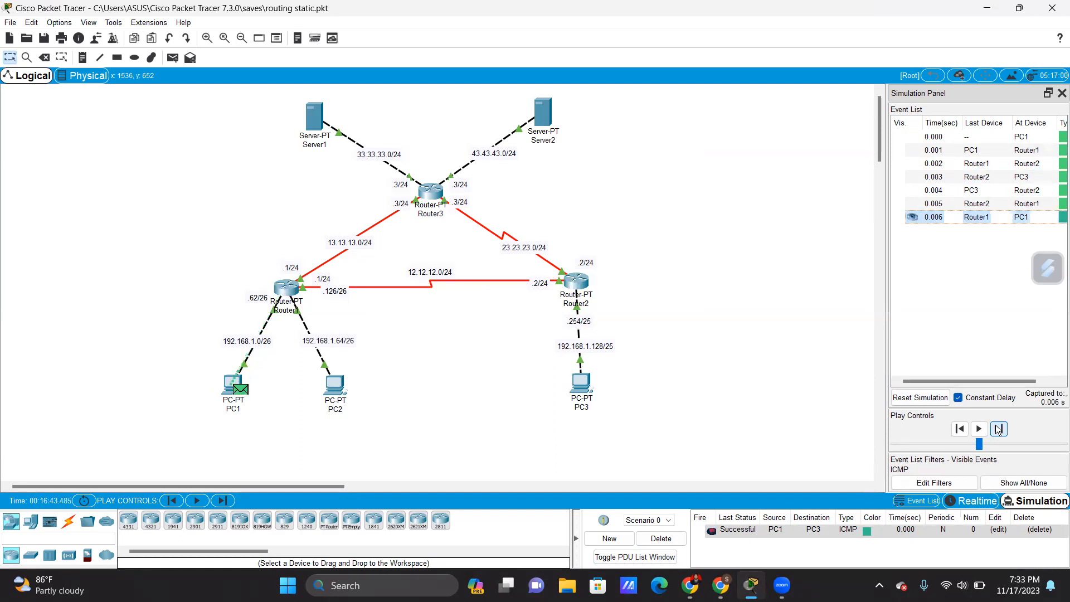
{"action": "left_click", "coordinate": [660, 538]}
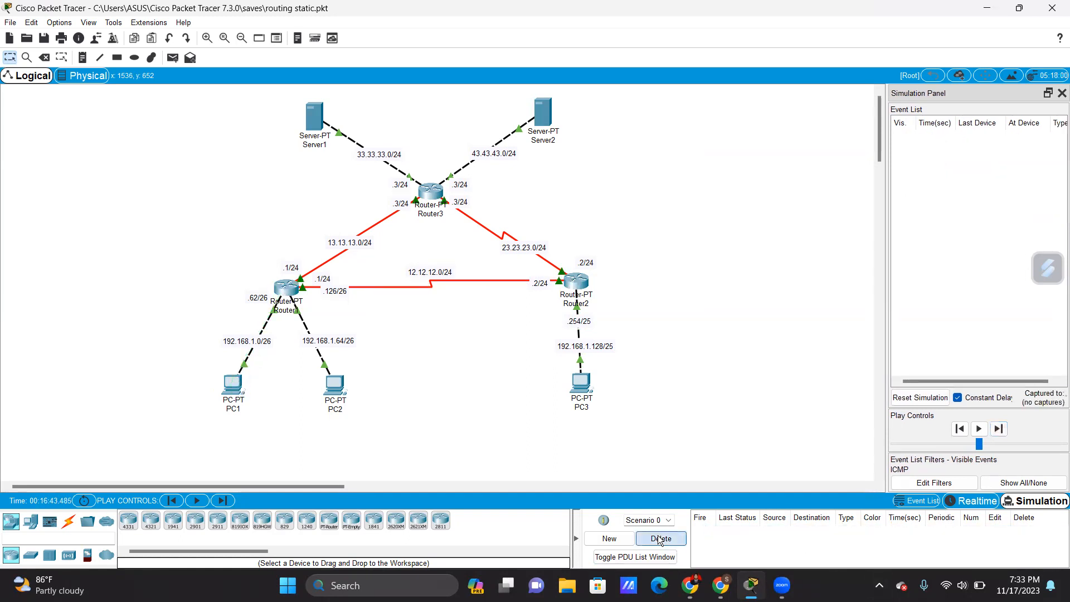
Add a simple PDU from PC1 to Server1 and advance it event by event through Router1 and Router3
{"action": "left_click", "coordinate": [171, 57]}
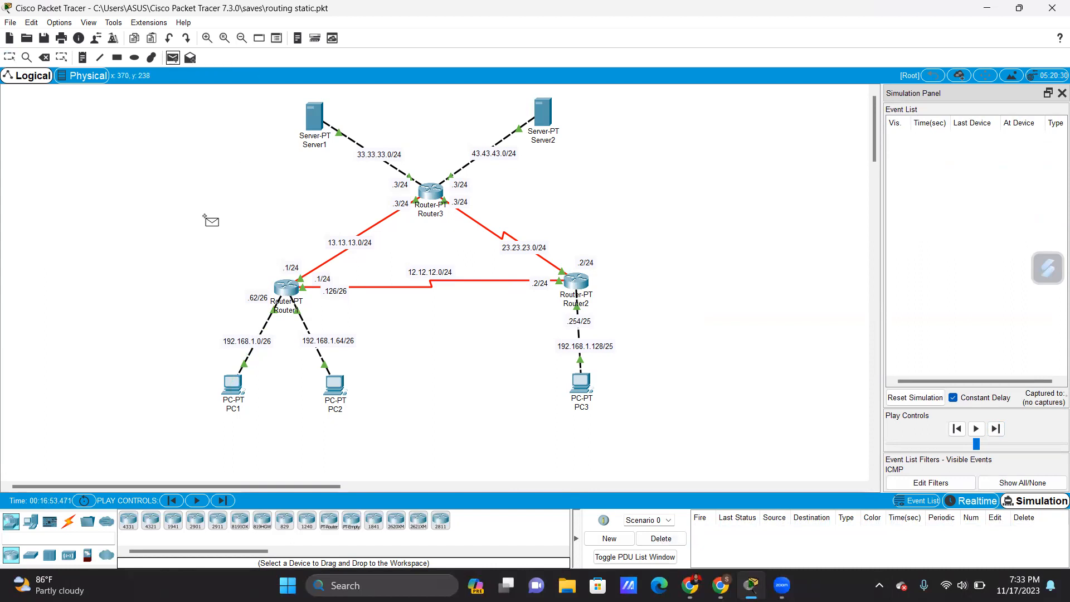
{"action": "left_click", "coordinate": [233, 384]}
{"action": "left_click", "coordinate": [313, 128]}
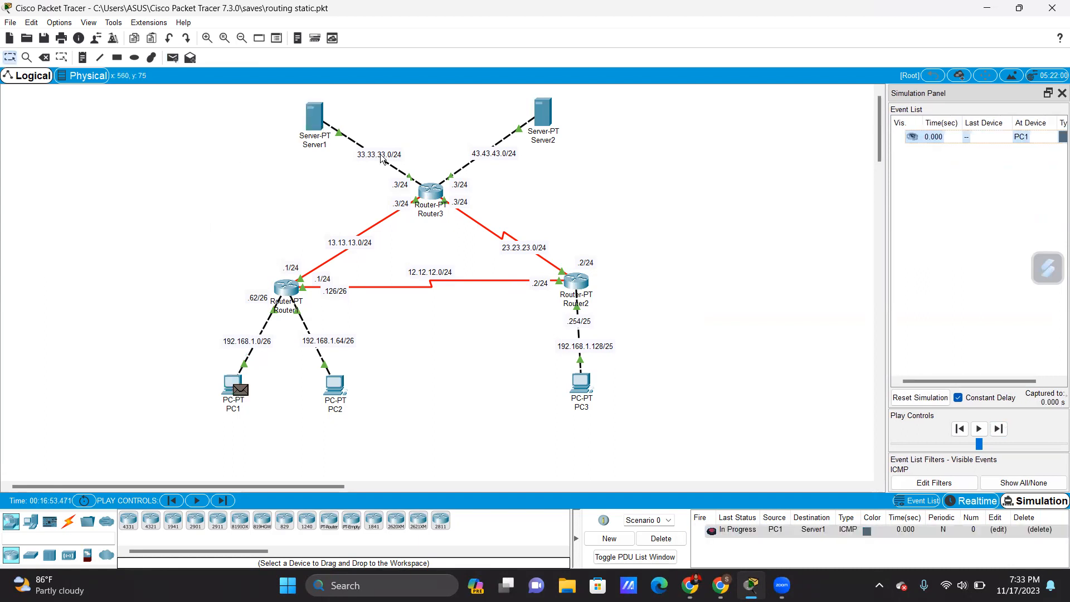
{"action": "left_click", "coordinate": [1003, 428]}
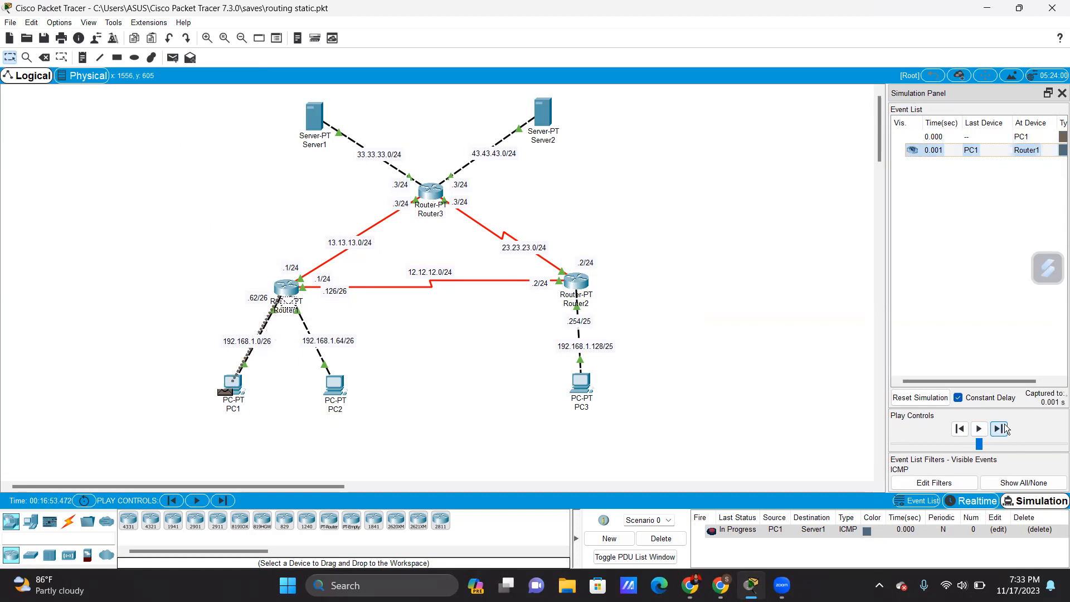
{"action": "left_click", "coordinate": [999, 428]}
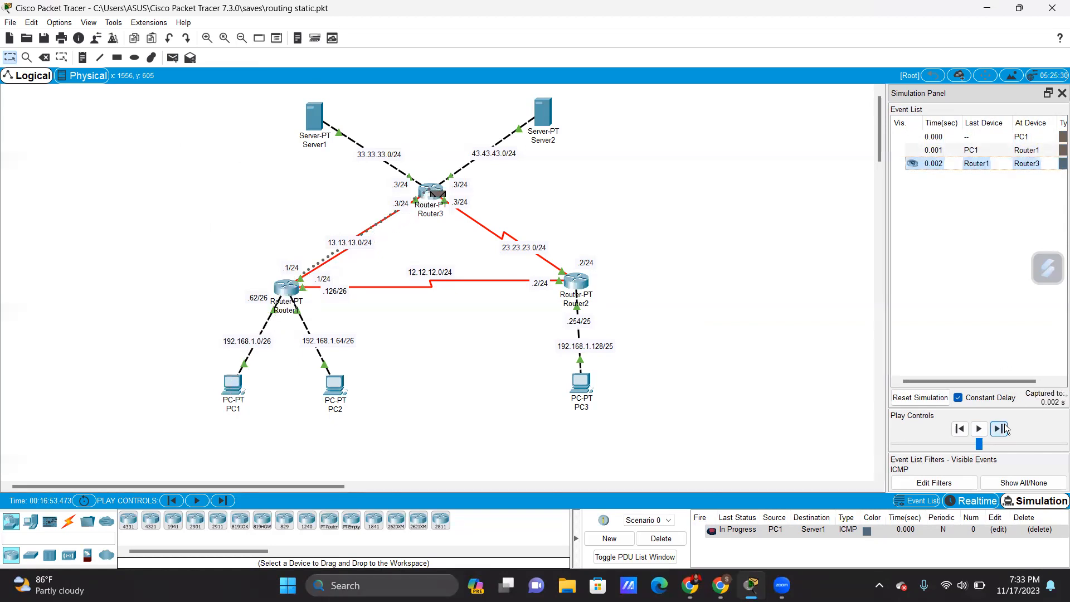
{"action": "left_click", "coordinate": [999, 428]}
Reset the simulation, step the PC1-to-Server1 PDU to Server1 and back to PC1, and delete the scenario
{"action": "left_click", "coordinate": [920, 397]}
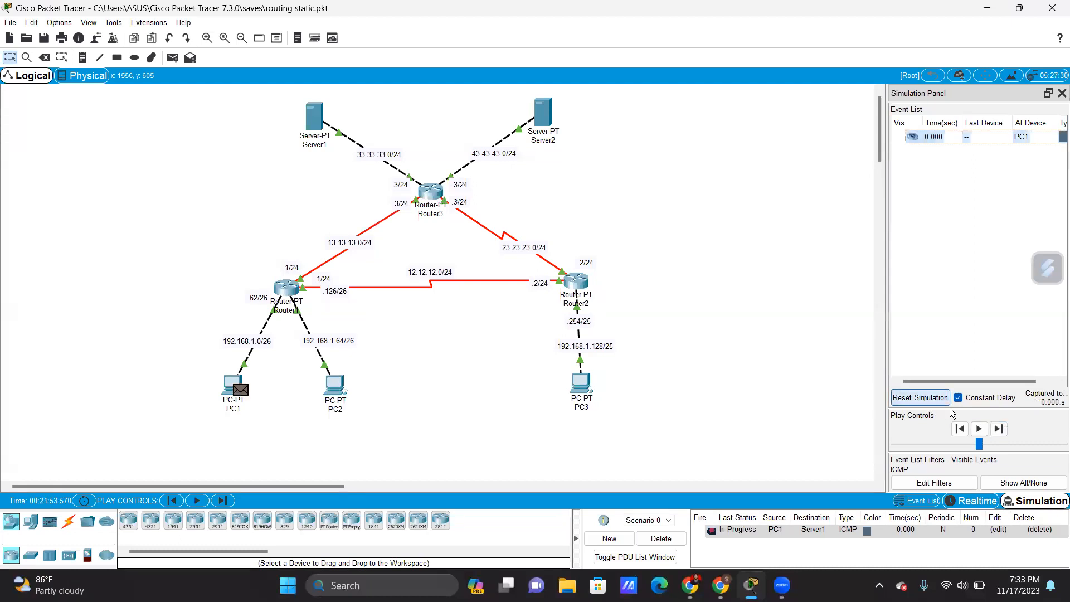
{"action": "left_click", "coordinate": [995, 430]}
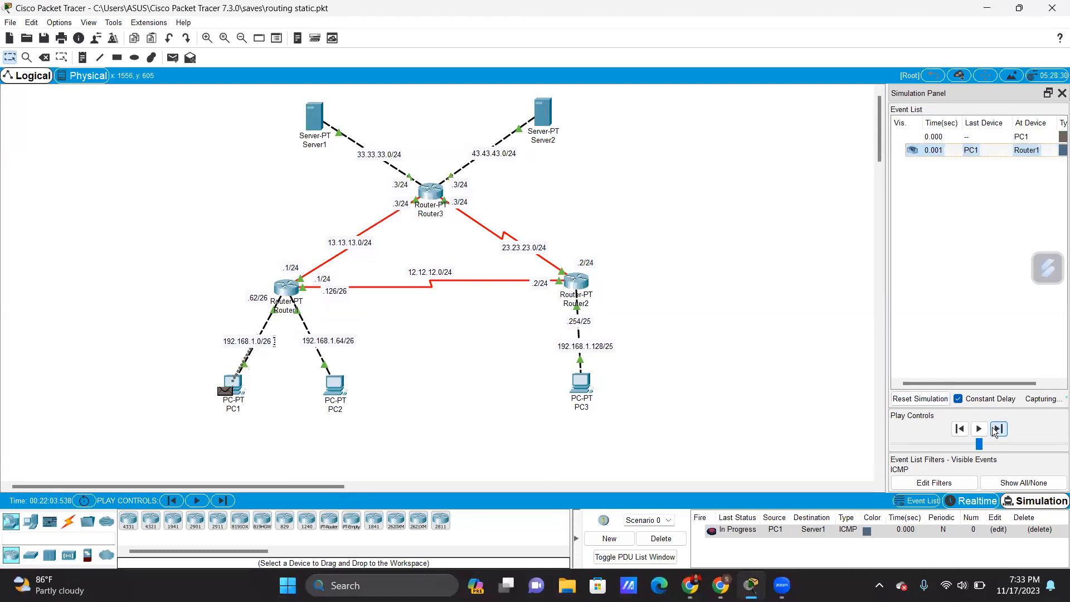
{"action": "left_click", "coordinate": [995, 430]}
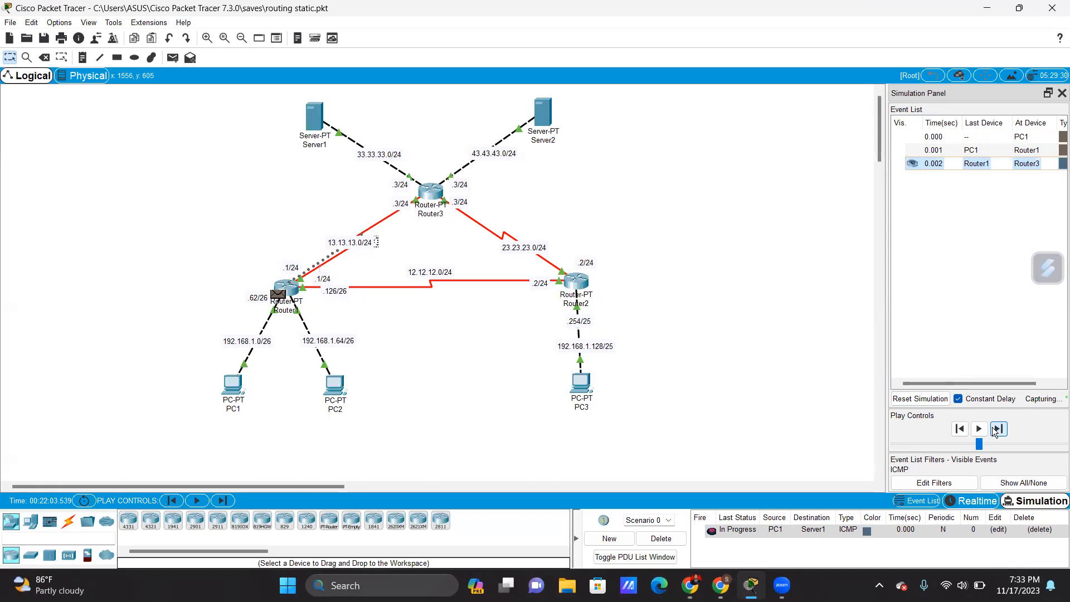
{"action": "left_click", "coordinate": [995, 430]}
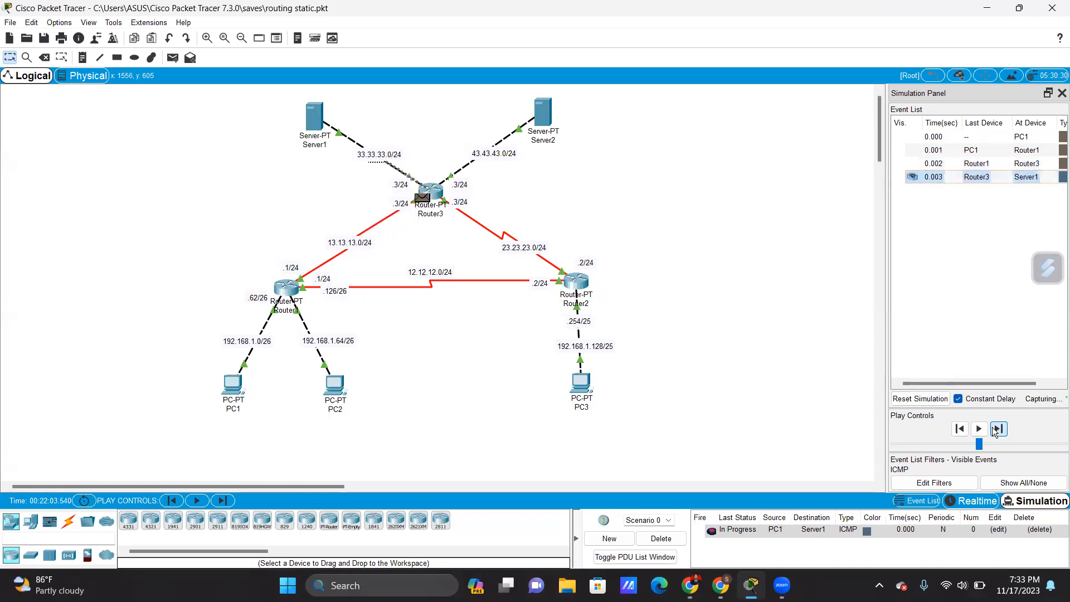
{"action": "left_click", "coordinate": [995, 430]}
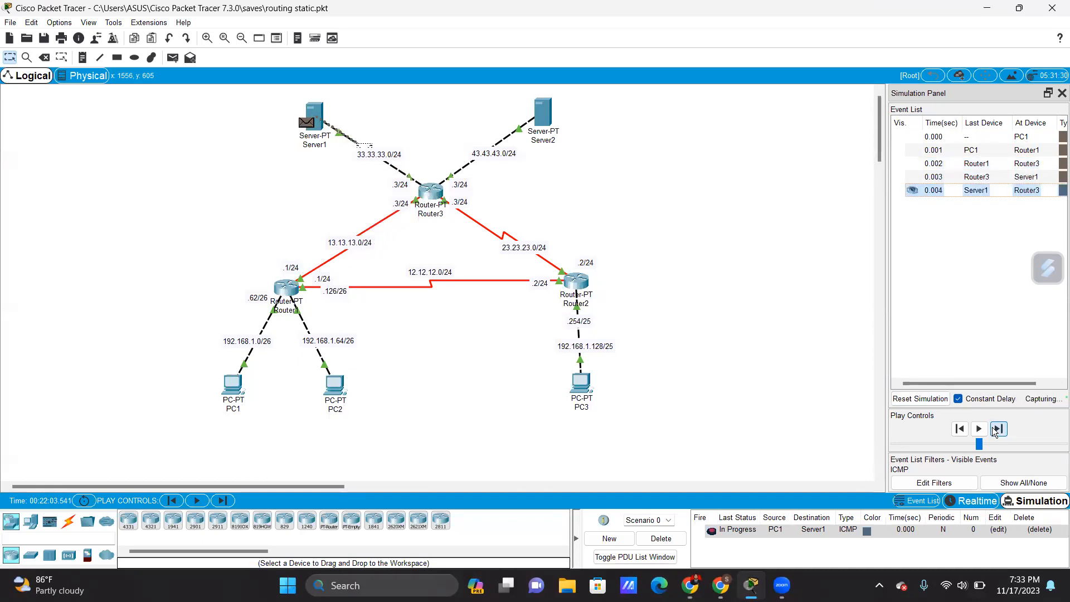
{"action": "left_click", "coordinate": [995, 430]}
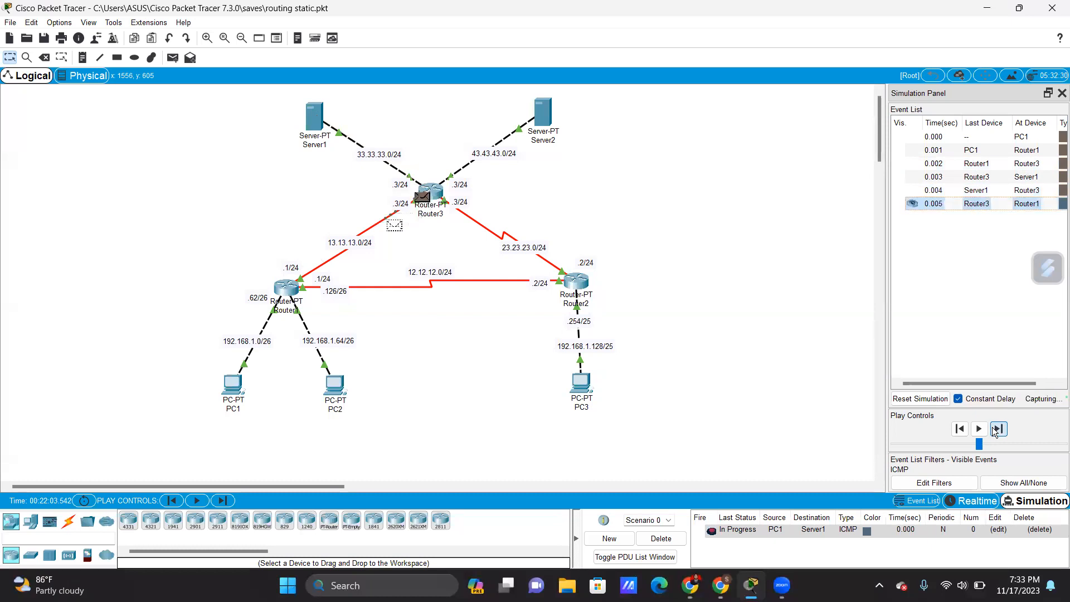
{"action": "left_click", "coordinate": [995, 430]}
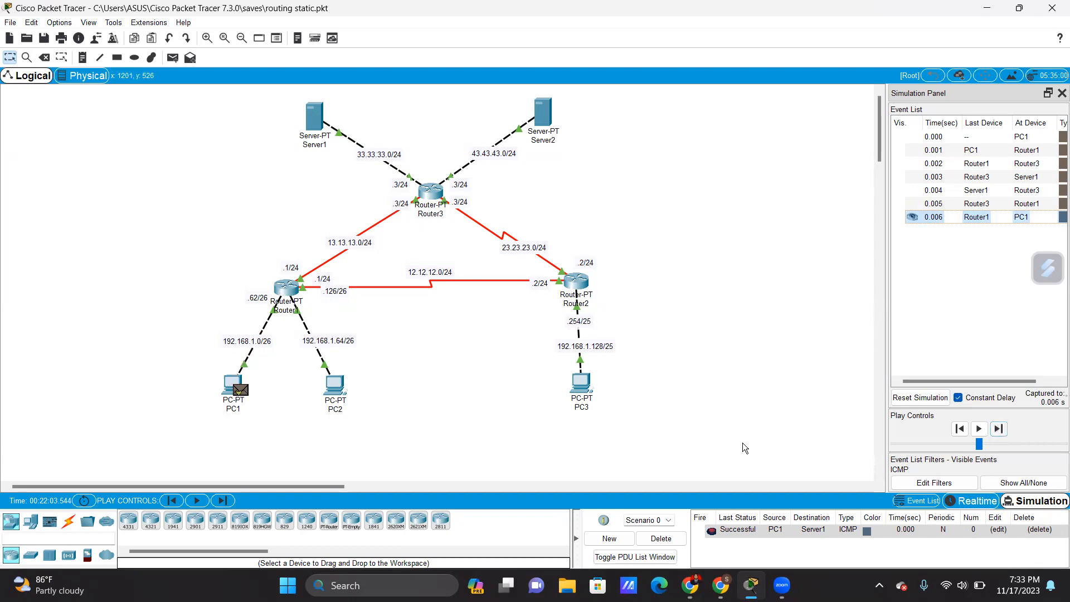
{"action": "left_click", "coordinate": [649, 541]}
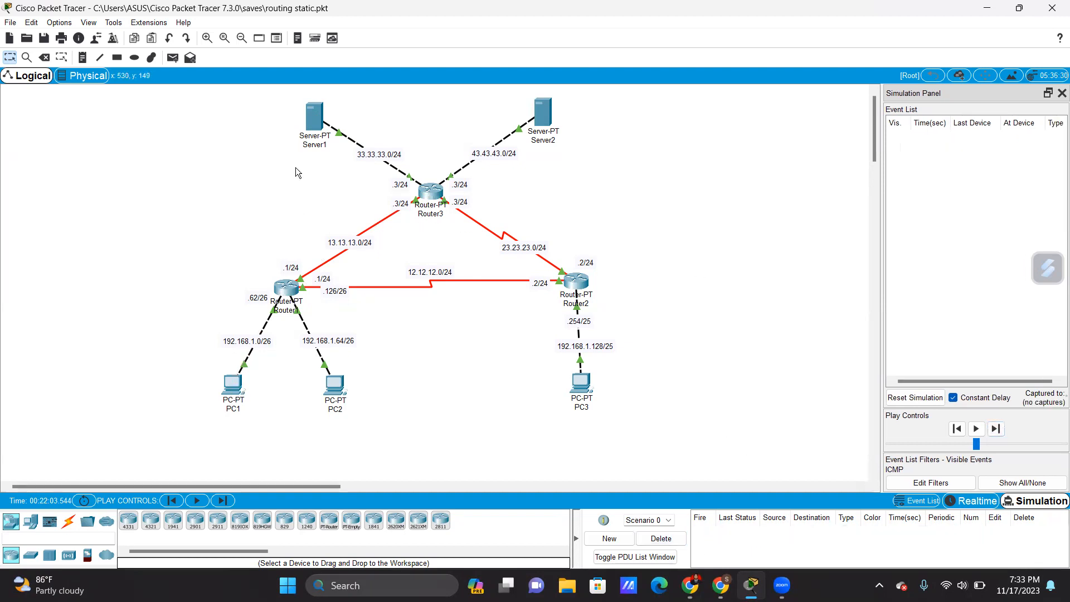
Add a simple PDU from PC1 to Server2 and advance it event by event through Router1 to Router3
{"action": "left_click", "coordinate": [171, 58]}
{"action": "left_click", "coordinate": [233, 381]}
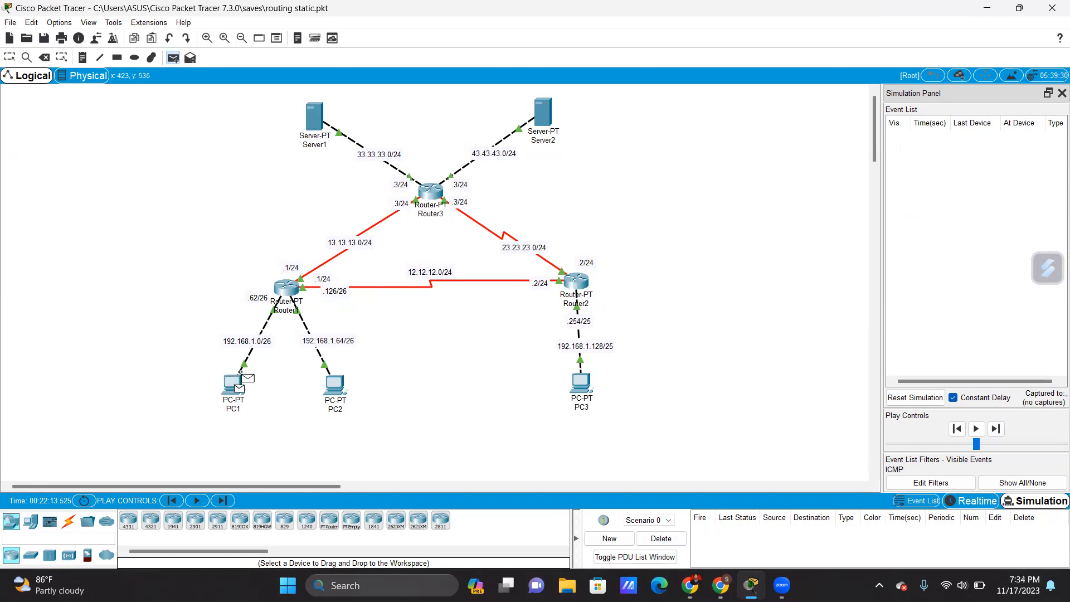
{"action": "left_click", "coordinate": [536, 114]}
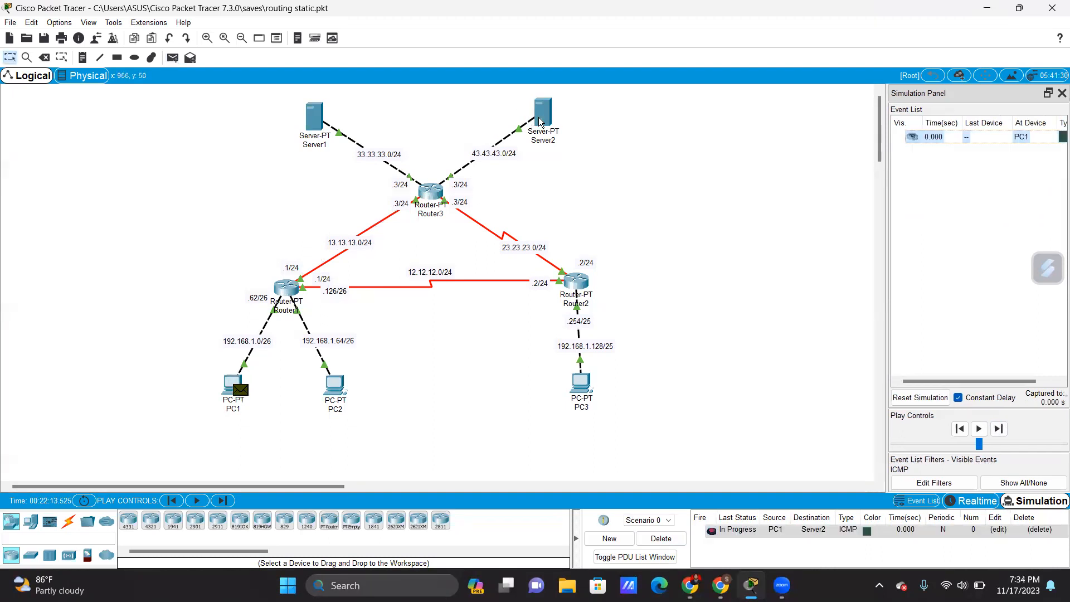
{"action": "left_click", "coordinate": [998, 429]}
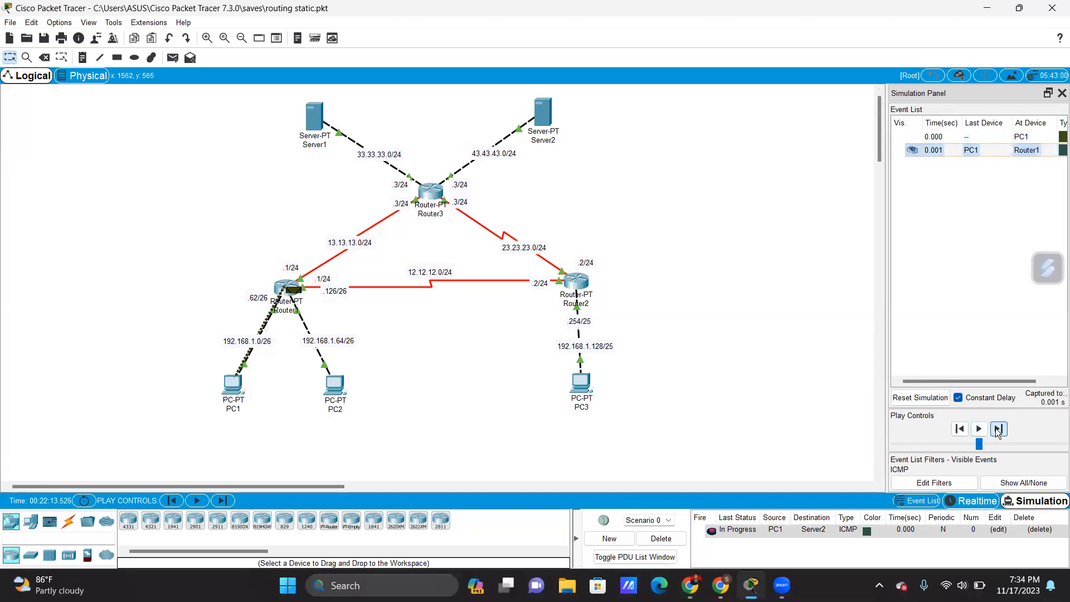
{"action": "left_click", "coordinate": [998, 429]}
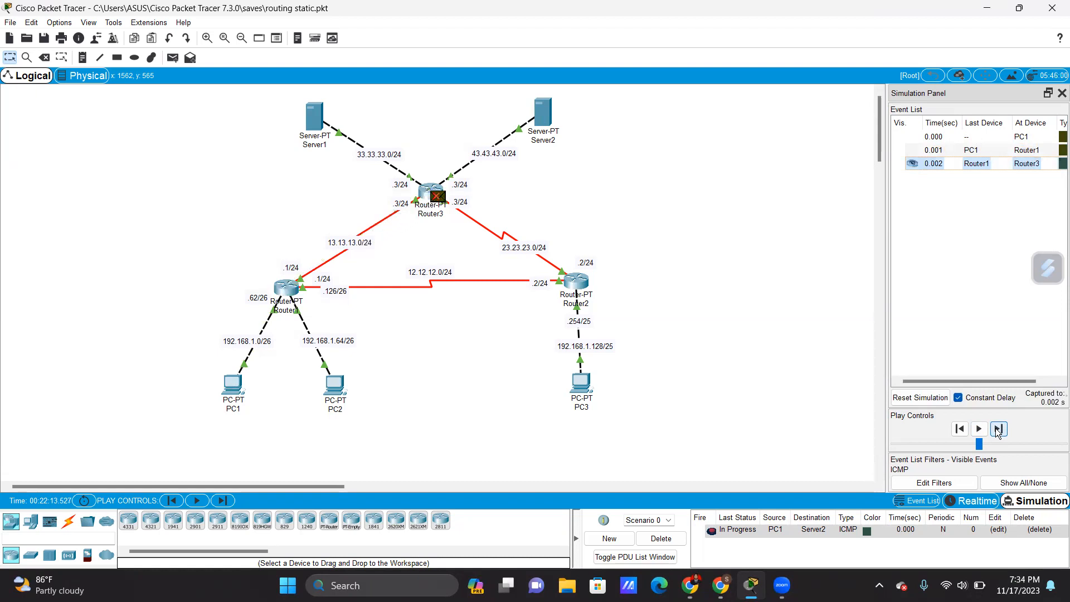
Reset the simulation, step the PC1-to-Server2 PDU to Server2 and back to PC1, and delete the scenario
{"action": "left_click", "coordinate": [920, 397]}
{"action": "left_click", "coordinate": [998, 431]}
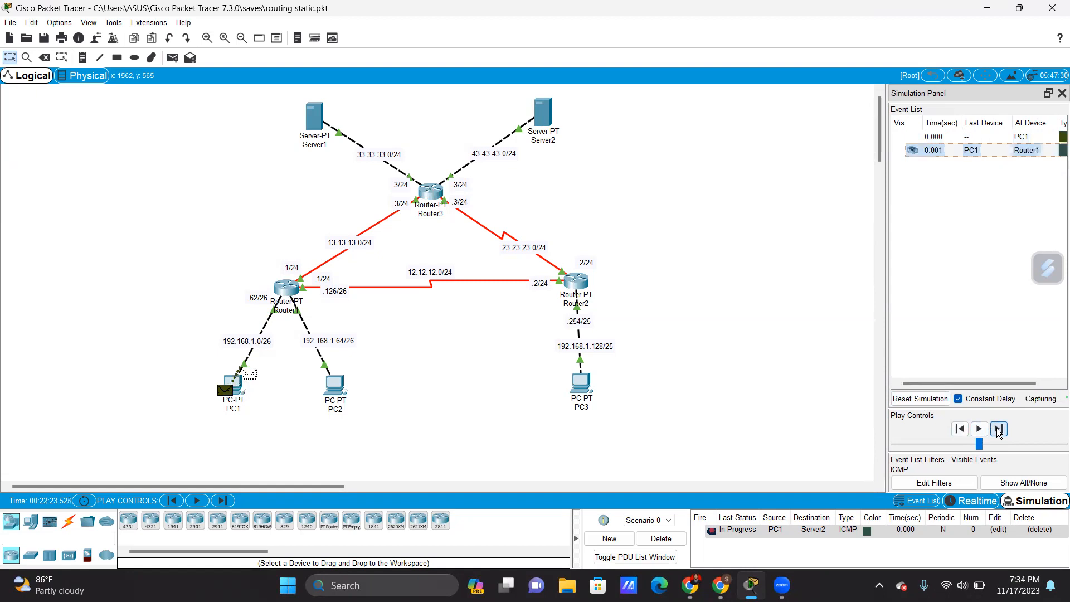
{"action": "left_click", "coordinate": [998, 430]}
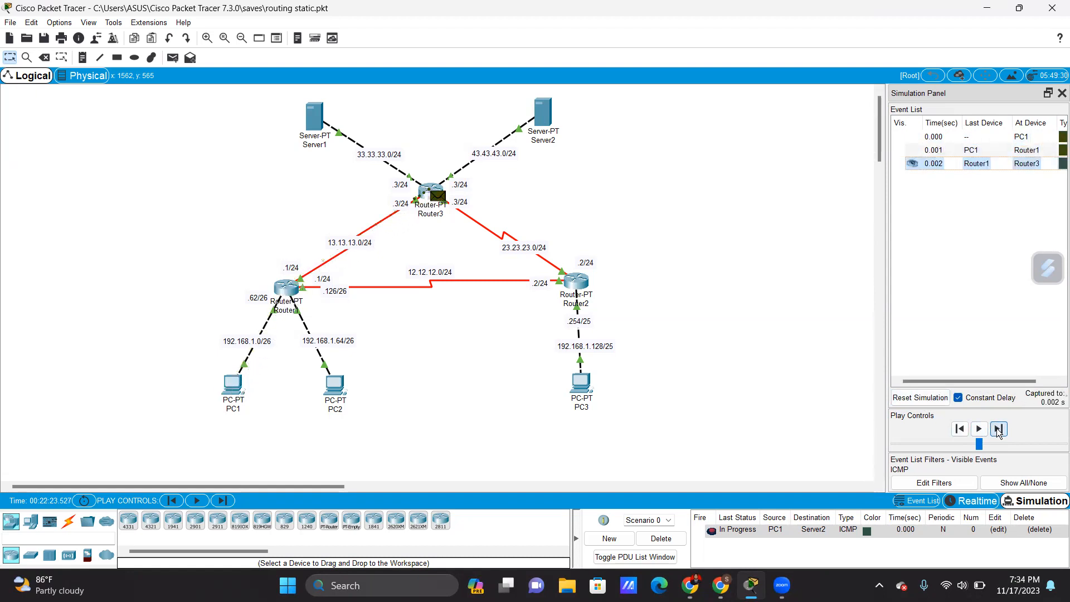
{"action": "left_click", "coordinate": [998, 430]}
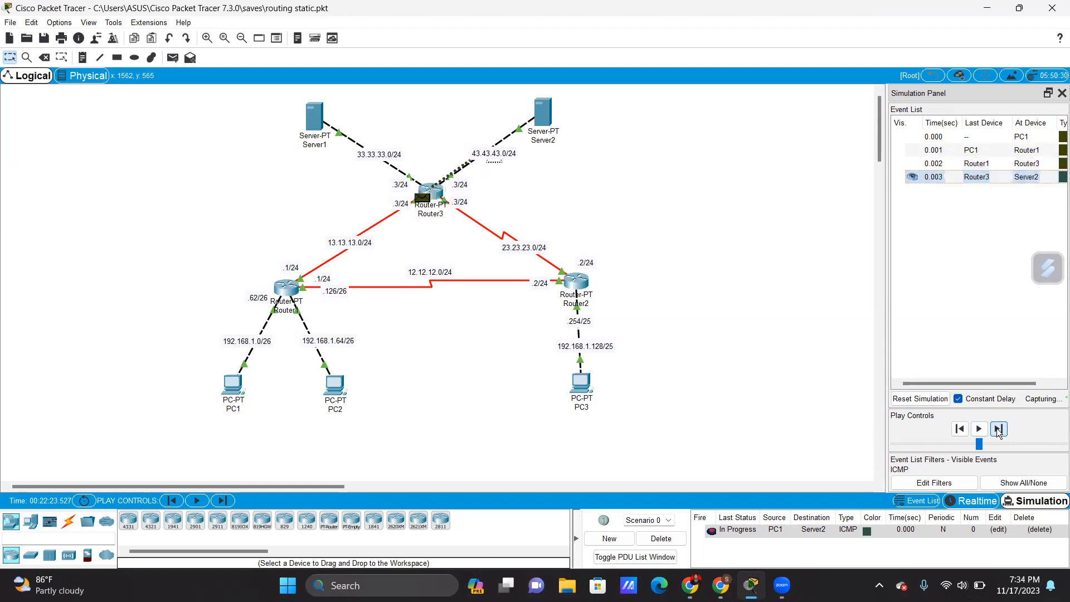
{"action": "left_click", "coordinate": [998, 430]}
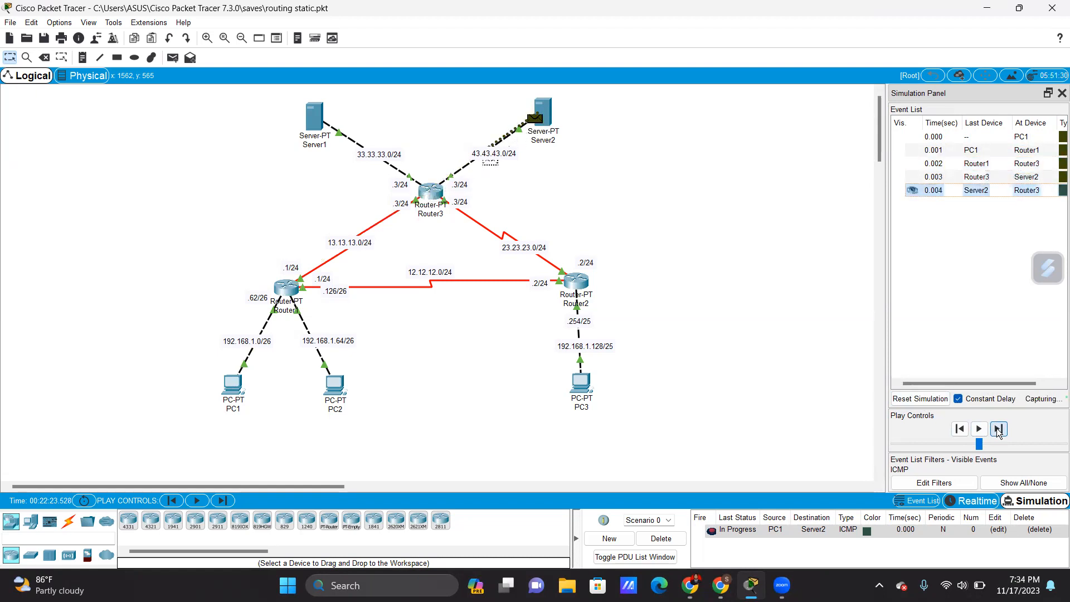
{"action": "left_click", "coordinate": [997, 430]}
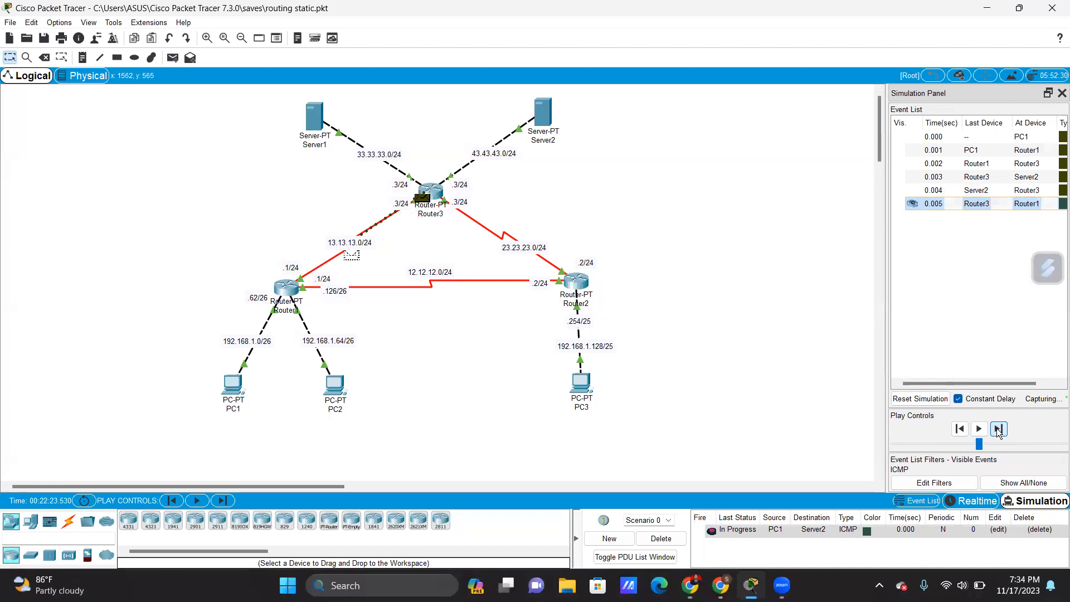
{"action": "left_click", "coordinate": [997, 430]}
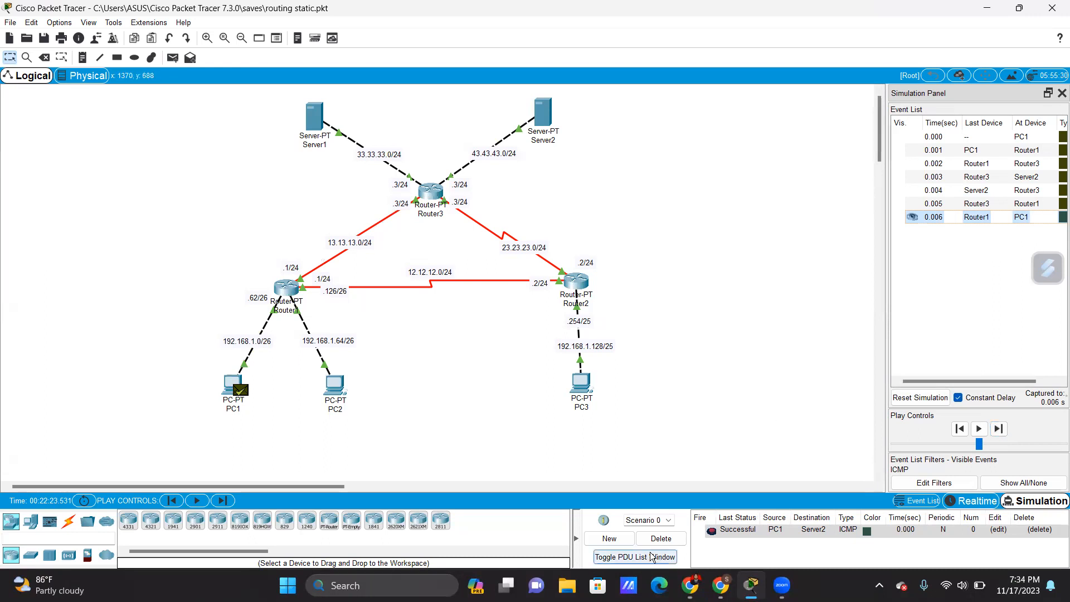
{"action": "left_click", "coordinate": [662, 539]}
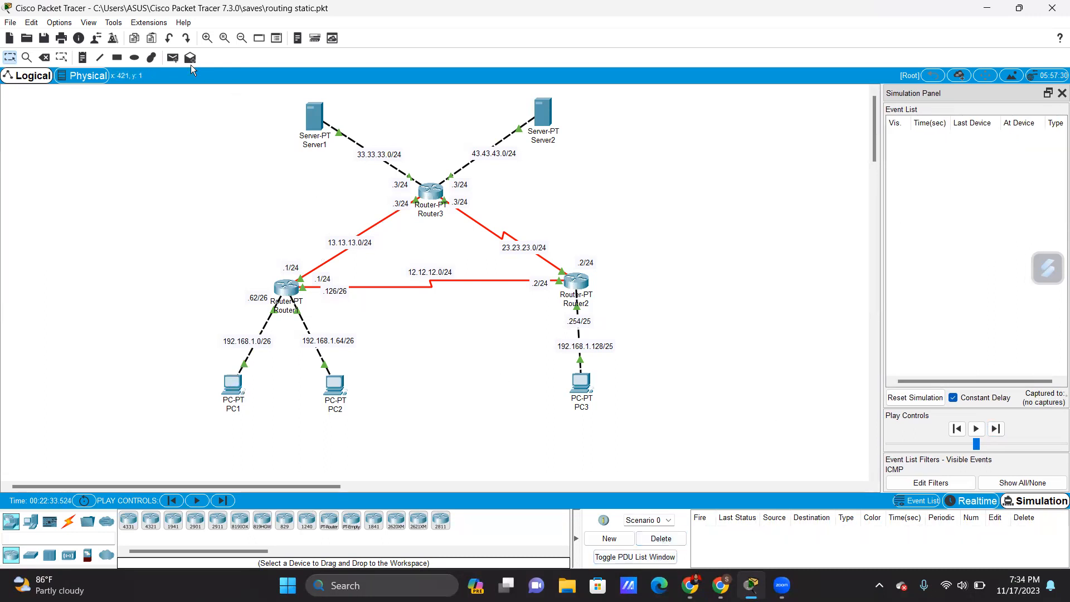
Test a simple PDU from PC3 to PC1, stepping it to PC1 and back to PC3, and delete the scenario
{"action": "left_click", "coordinate": [174, 58]}
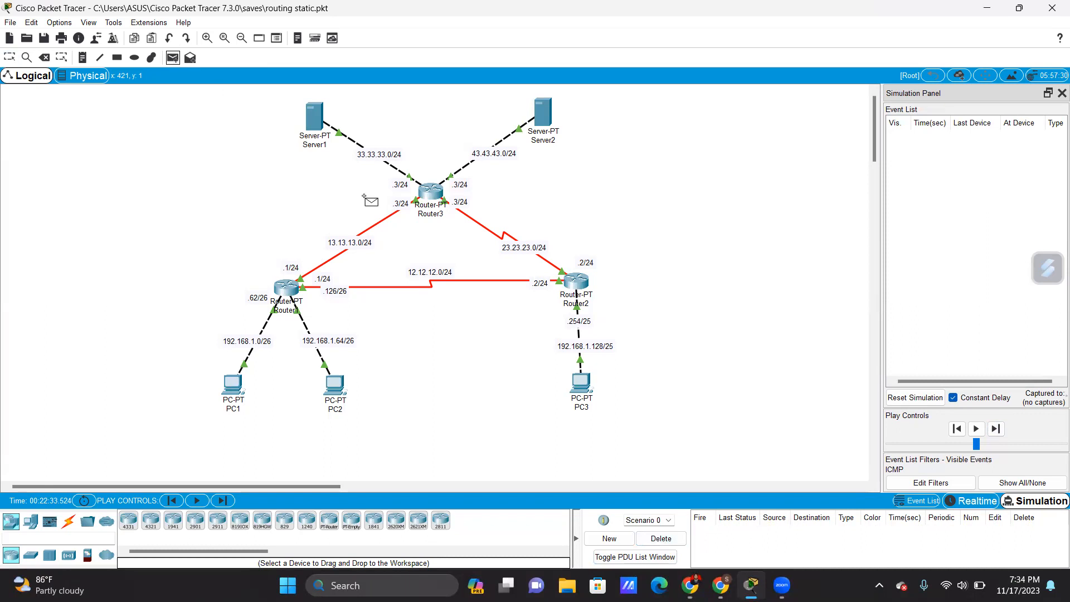
{"action": "left_click", "coordinate": [578, 382]}
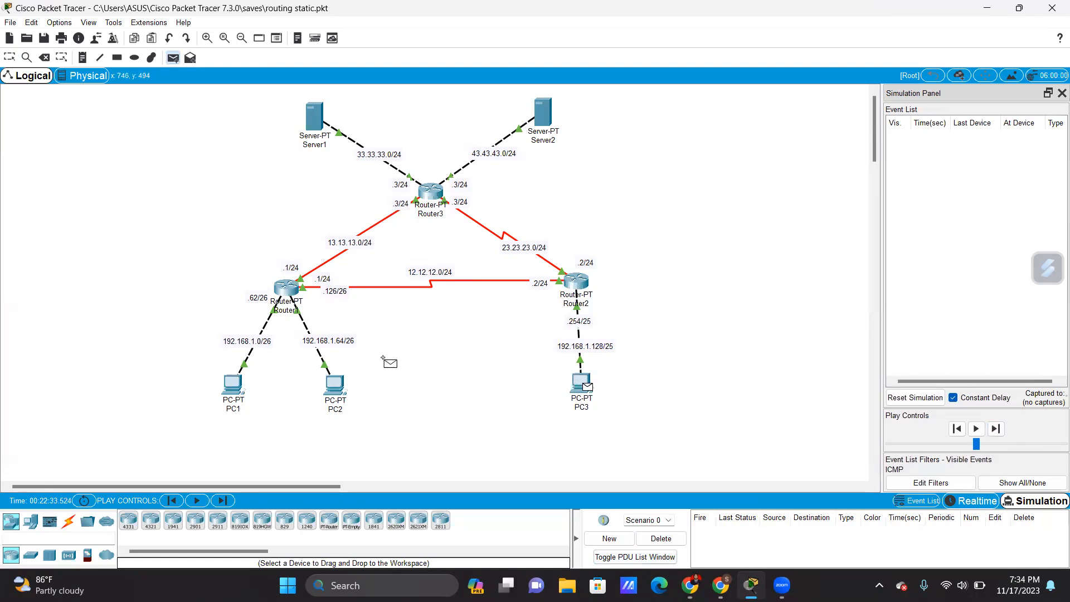
{"action": "left_click", "coordinate": [230, 385]}
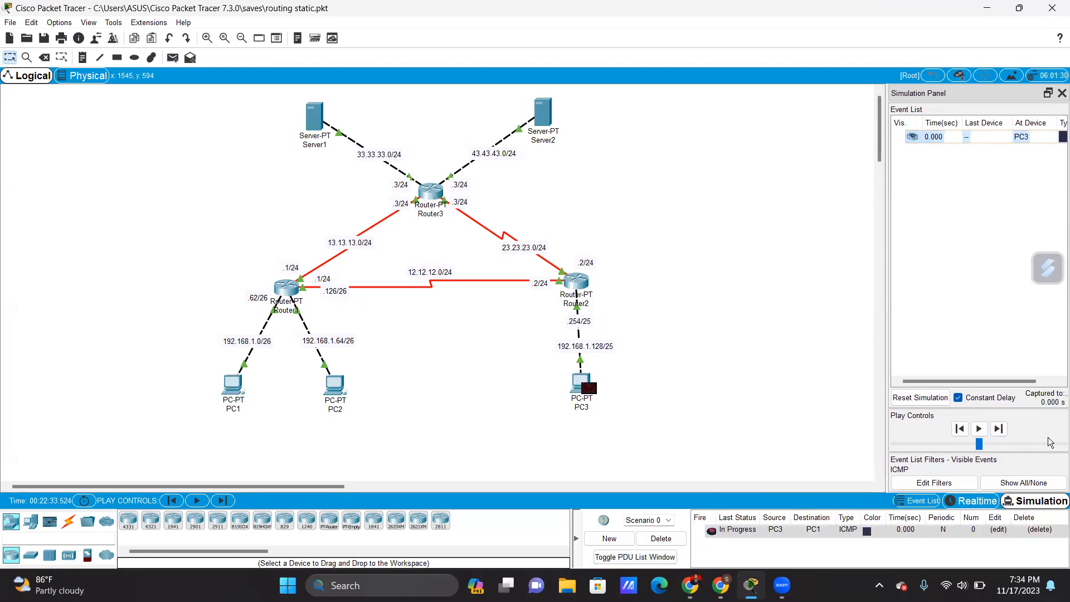
{"action": "left_click", "coordinate": [999, 428]}
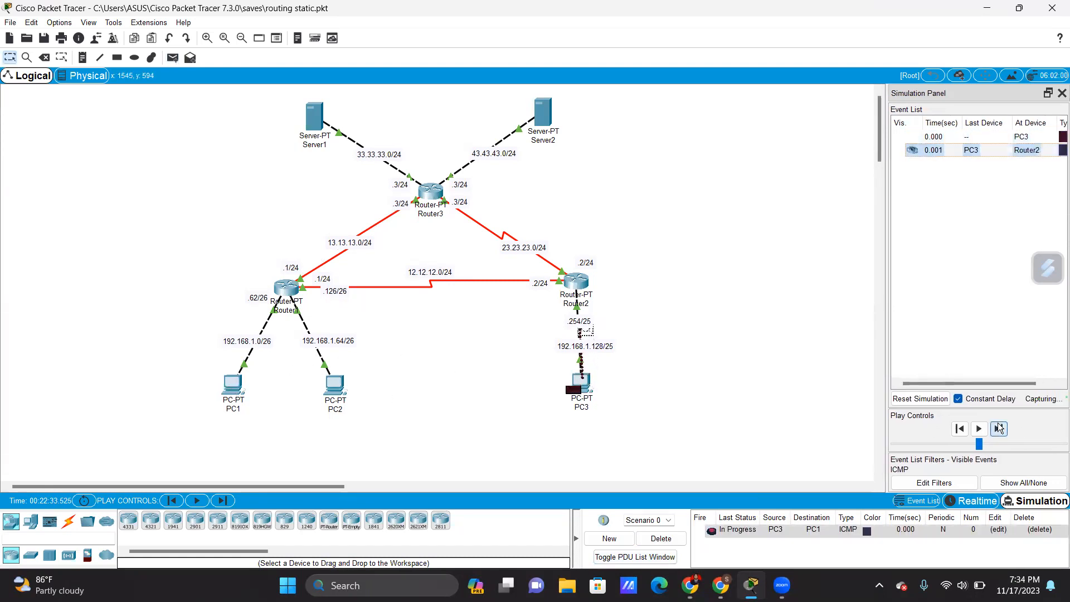
{"action": "left_click", "coordinate": [998, 428]}
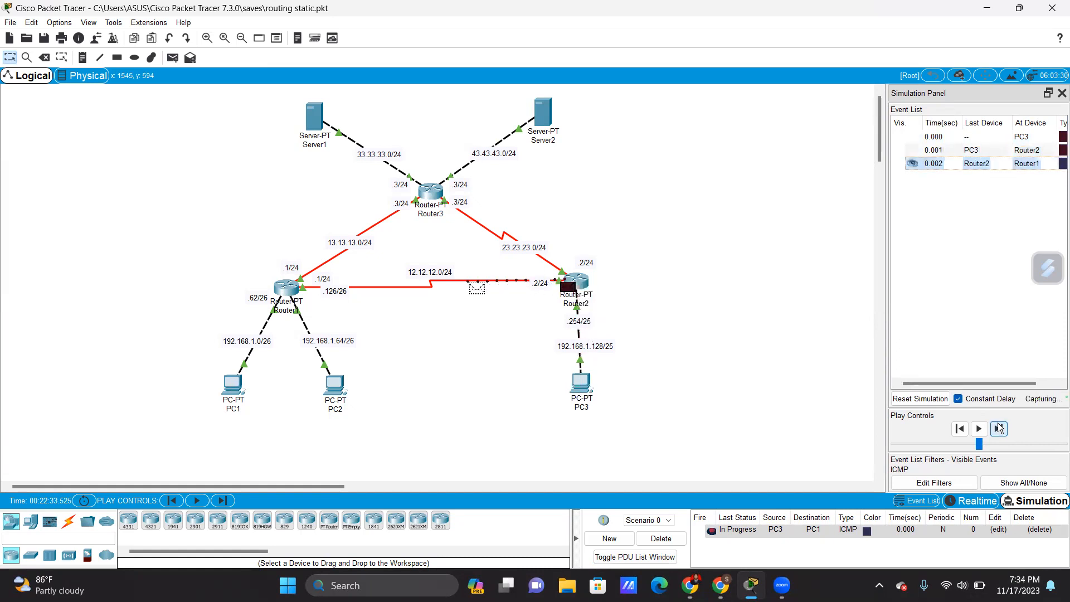
{"action": "left_click", "coordinate": [999, 427]}
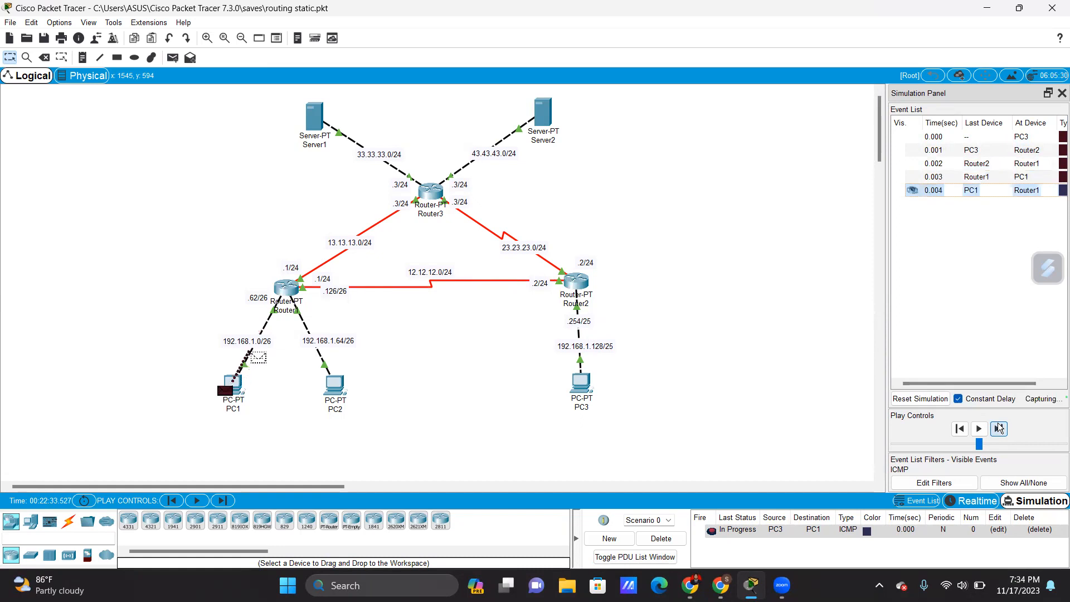
{"action": "left_click", "coordinate": [998, 428]}
{"action": "left_click", "coordinate": [999, 427]}
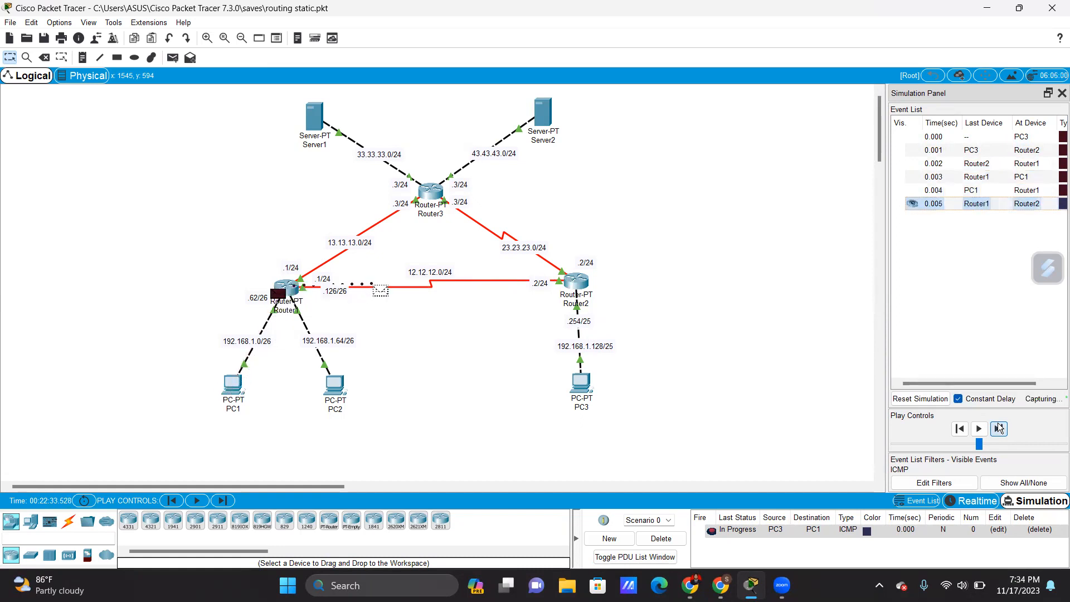
{"action": "left_click", "coordinate": [999, 428]}
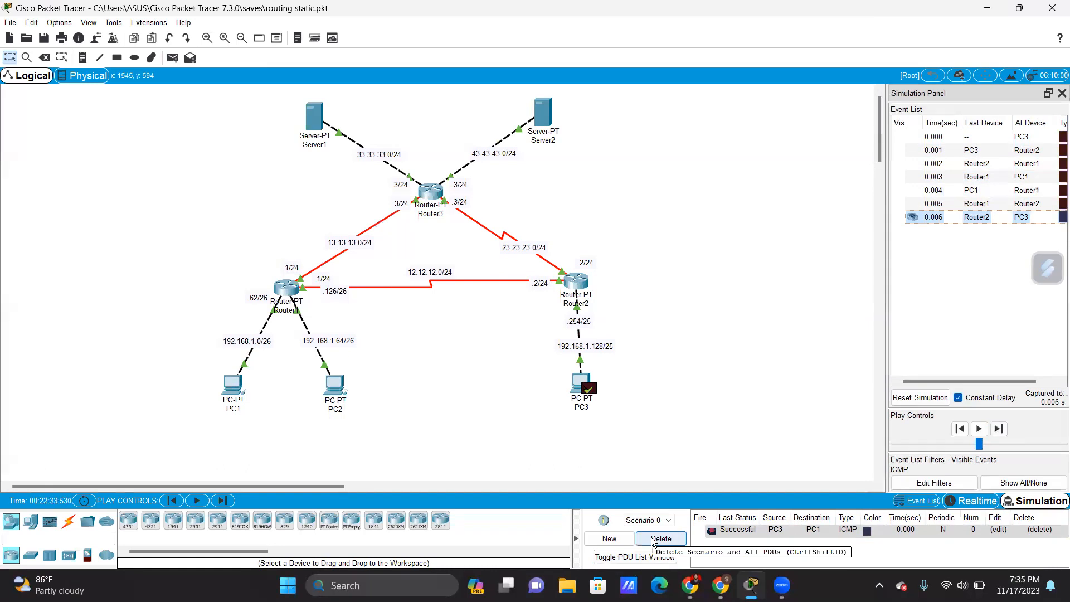
{"action": "left_click", "coordinate": [654, 539]}
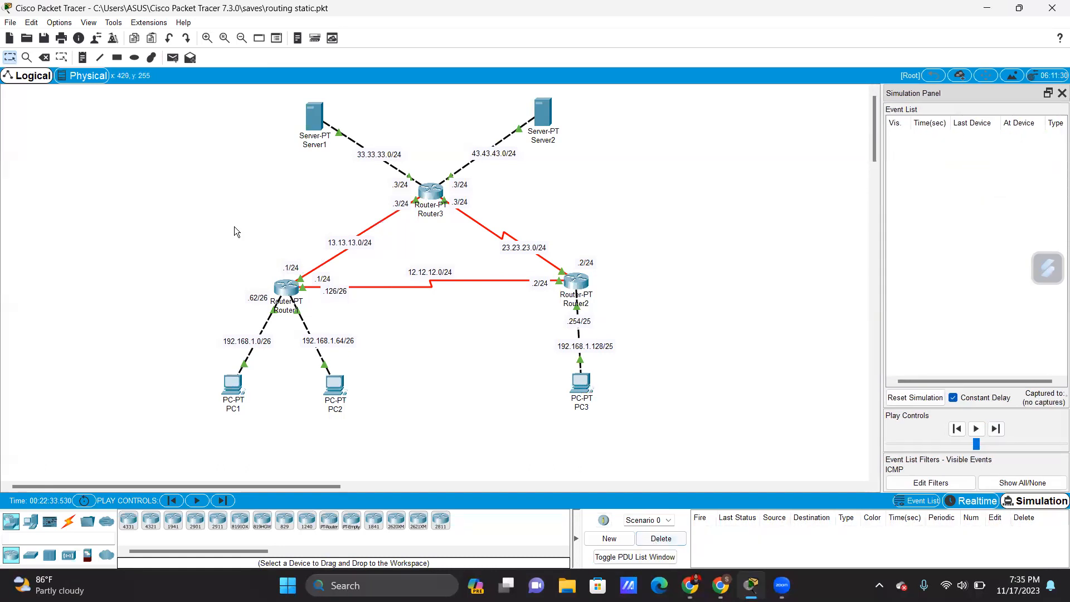
Test a simple PDU from PC3 to PC2, stepping it event by event to PC2 and back to PC3, and delete the scenario
{"action": "left_click", "coordinate": [168, 61]}
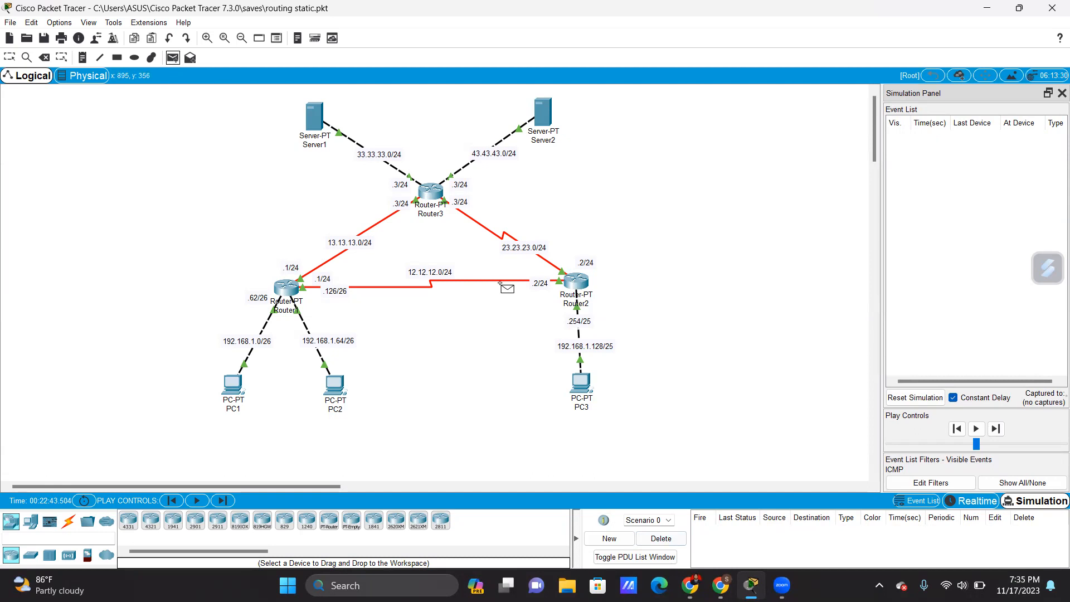
{"action": "left_click", "coordinate": [581, 383]}
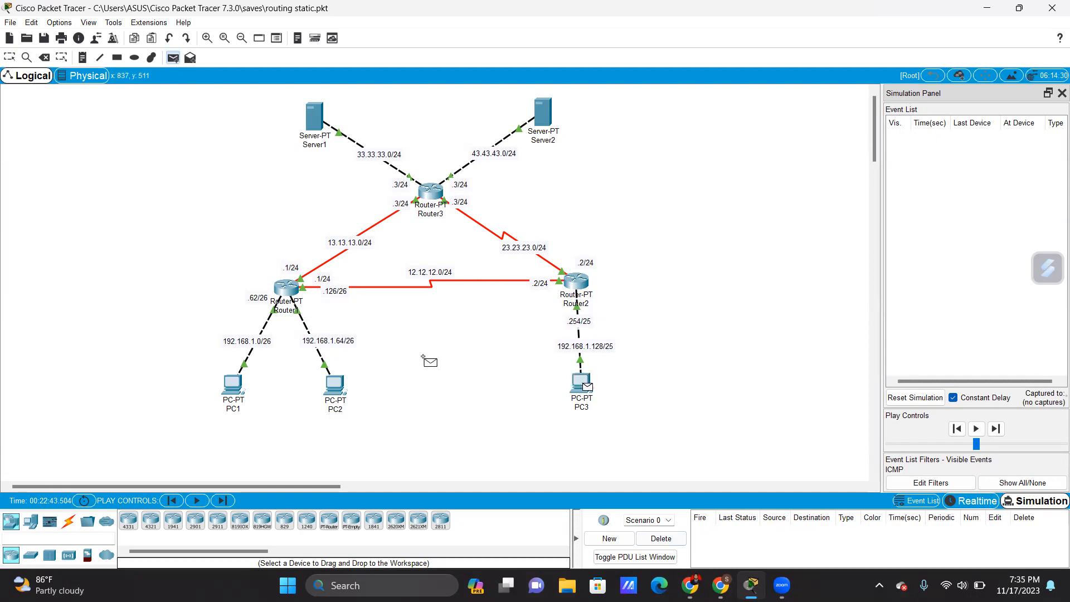
{"action": "left_click", "coordinate": [336, 387]}
{"action": "left_click", "coordinate": [1000, 431]}
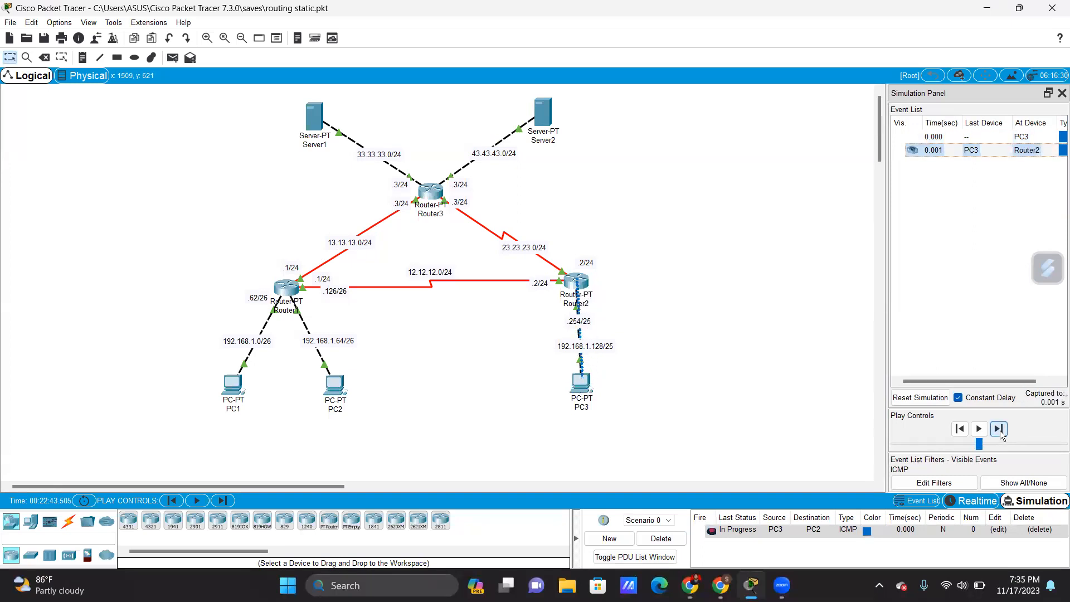
{"action": "left_click", "coordinate": [999, 429]}
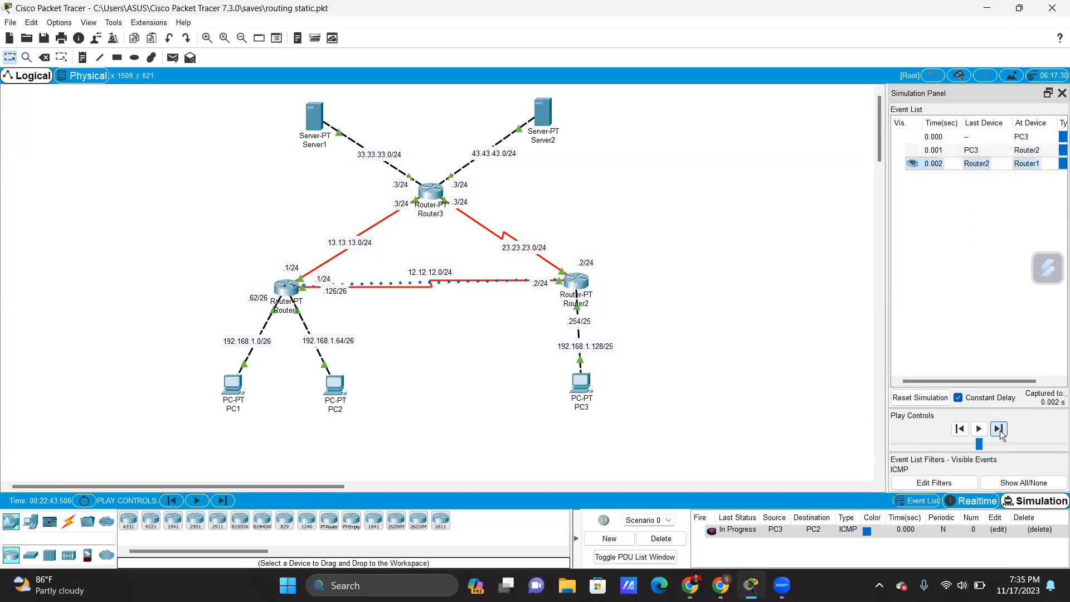
{"action": "left_click", "coordinate": [999, 430]}
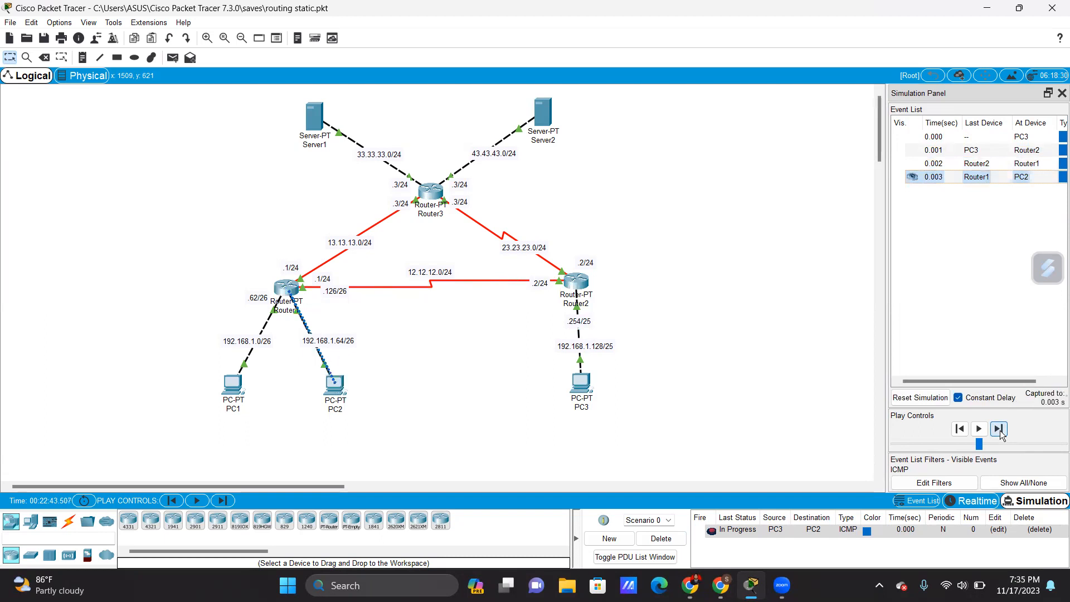
{"action": "left_click", "coordinate": [999, 429]}
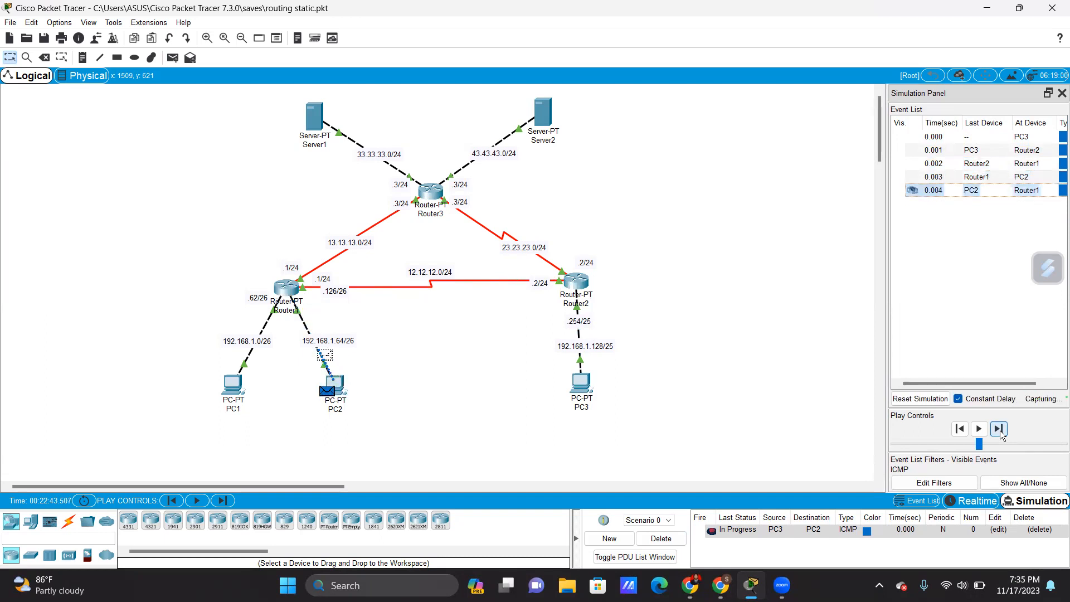
{"action": "left_click", "coordinate": [999, 430]}
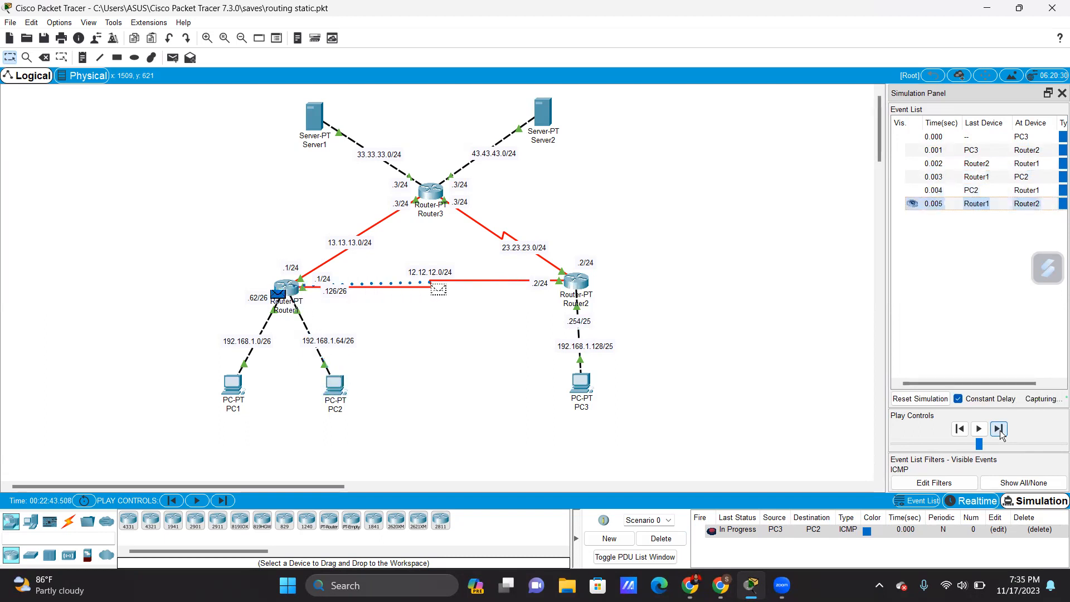
{"action": "left_click", "coordinate": [999, 429]}
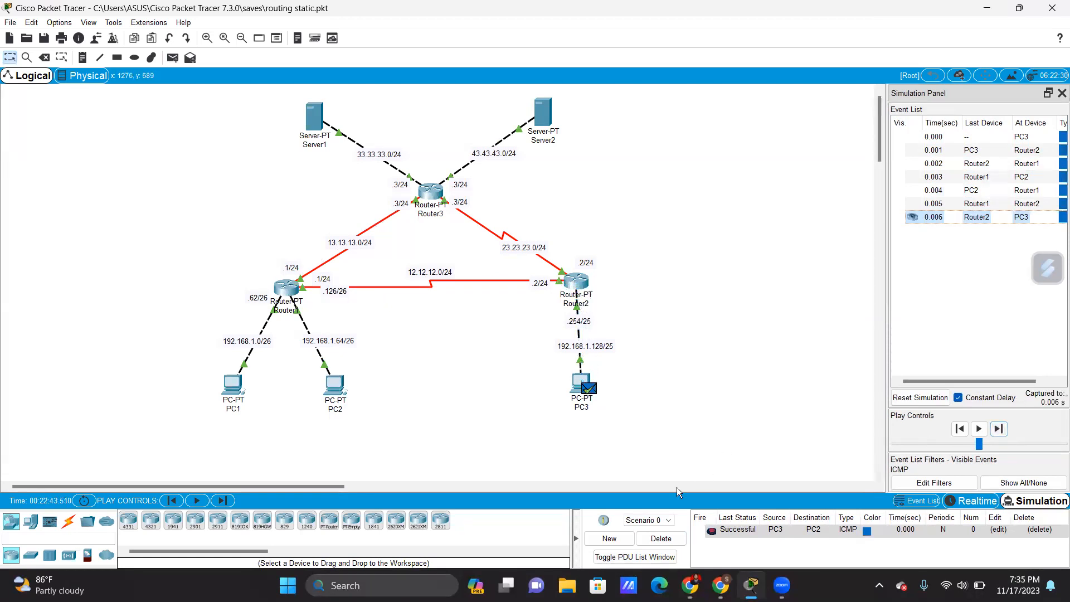
{"action": "left_click", "coordinate": [669, 545]}
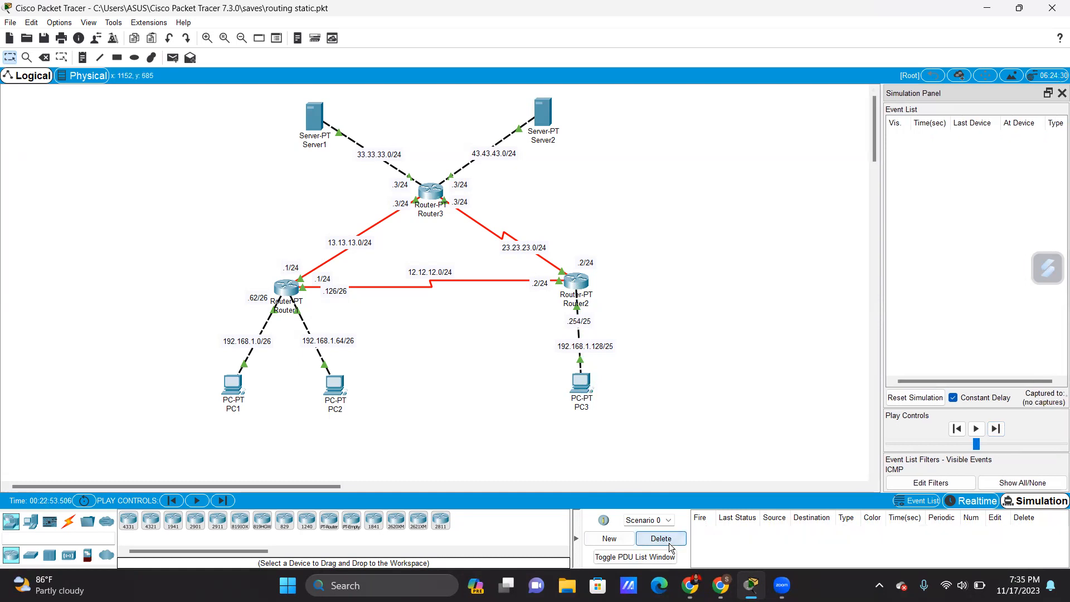
Test a simple PDU from PC3 to Server1, stepping it to Server1 and back to PC3, and delete the scenario
{"action": "left_click", "coordinate": [174, 58]}
{"action": "left_click", "coordinate": [579, 384]}
{"action": "left_click", "coordinate": [316, 137]}
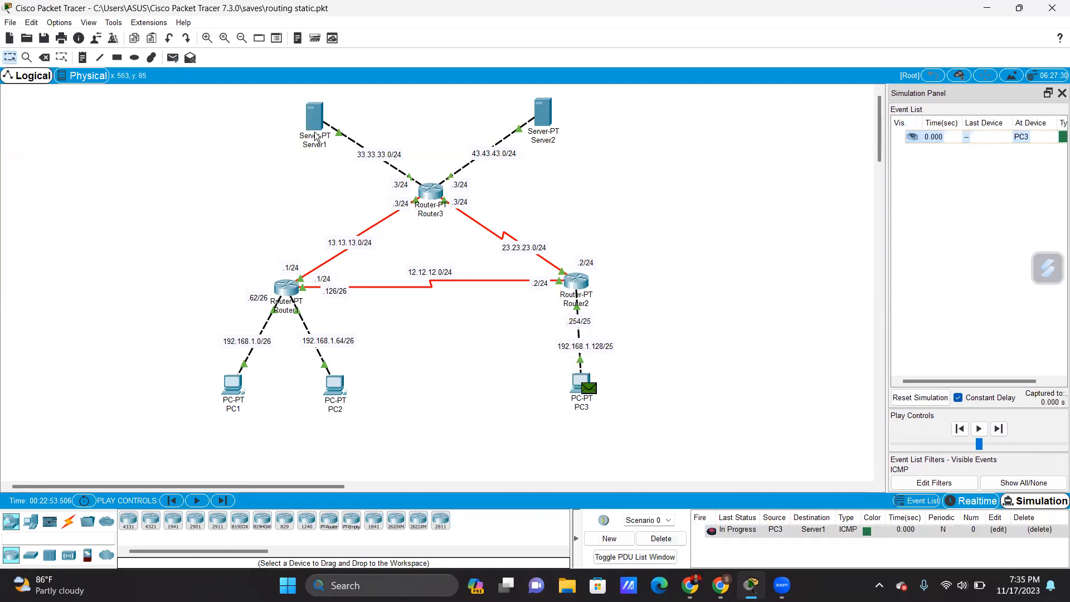
{"action": "left_click", "coordinate": [998, 430]}
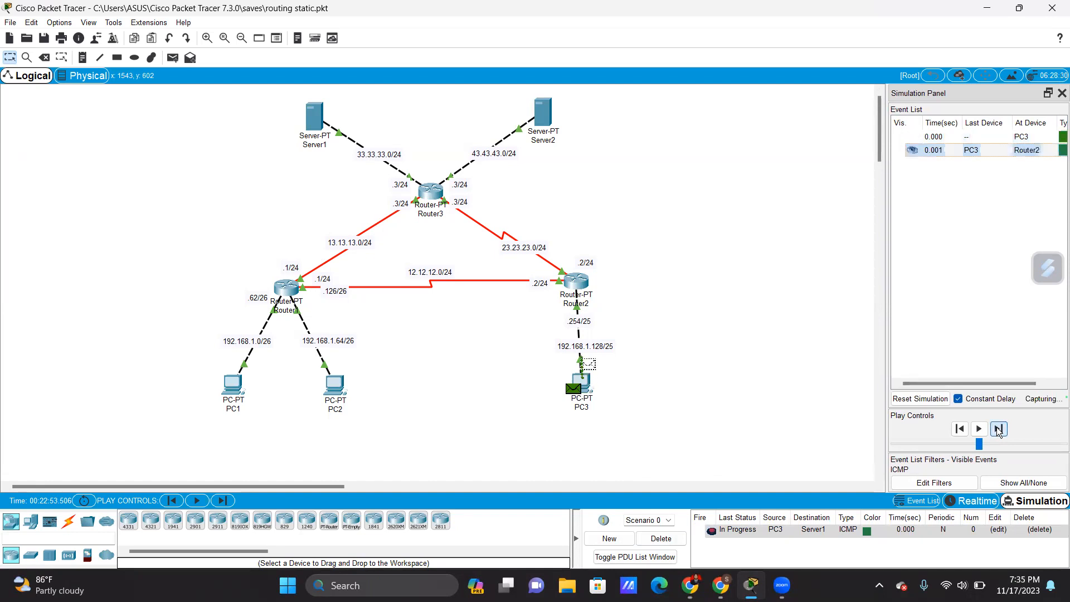
{"action": "left_click", "coordinate": [998, 429]}
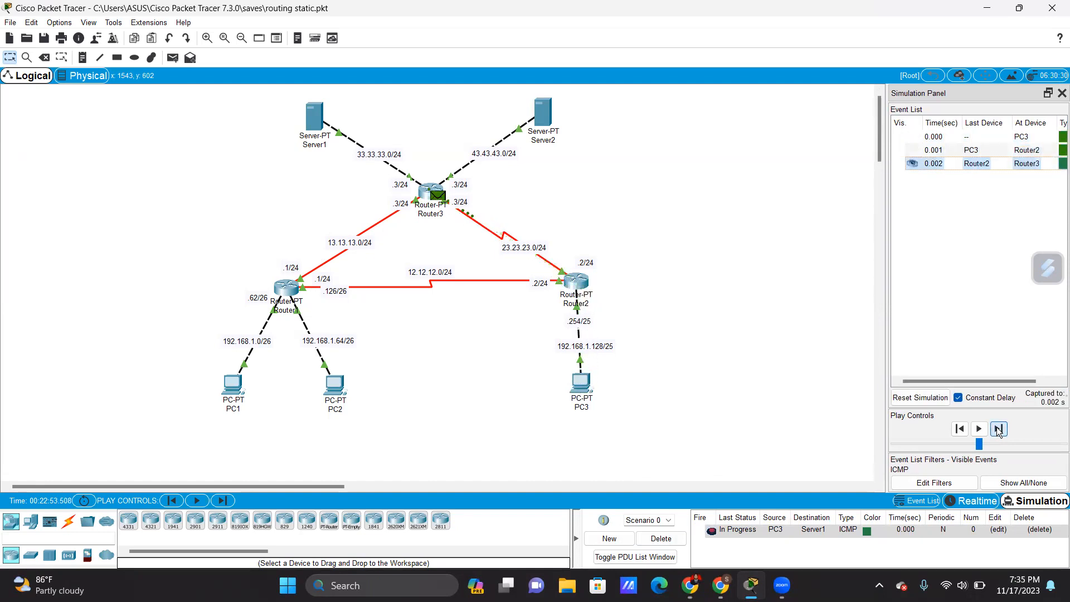
{"action": "left_click", "coordinate": [998, 429]}
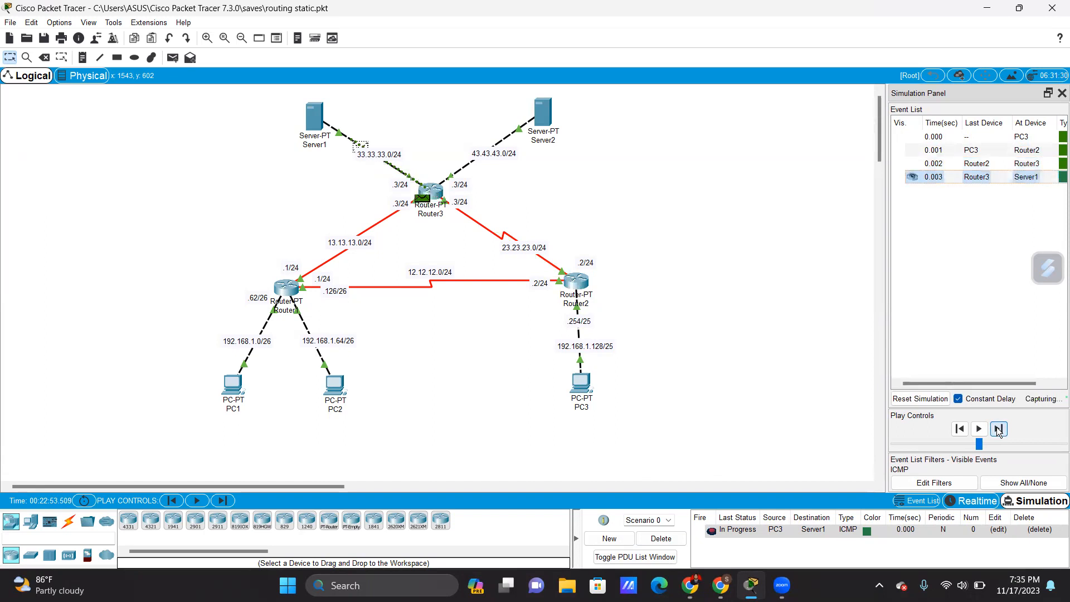
{"action": "left_click", "coordinate": [998, 429]}
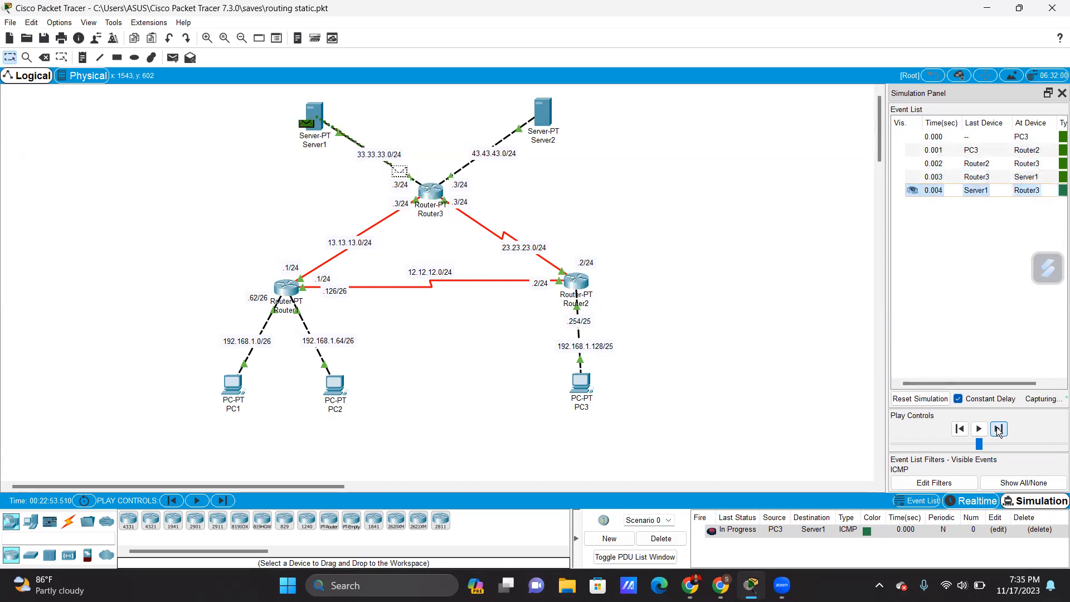
{"action": "left_click", "coordinate": [998, 429]}
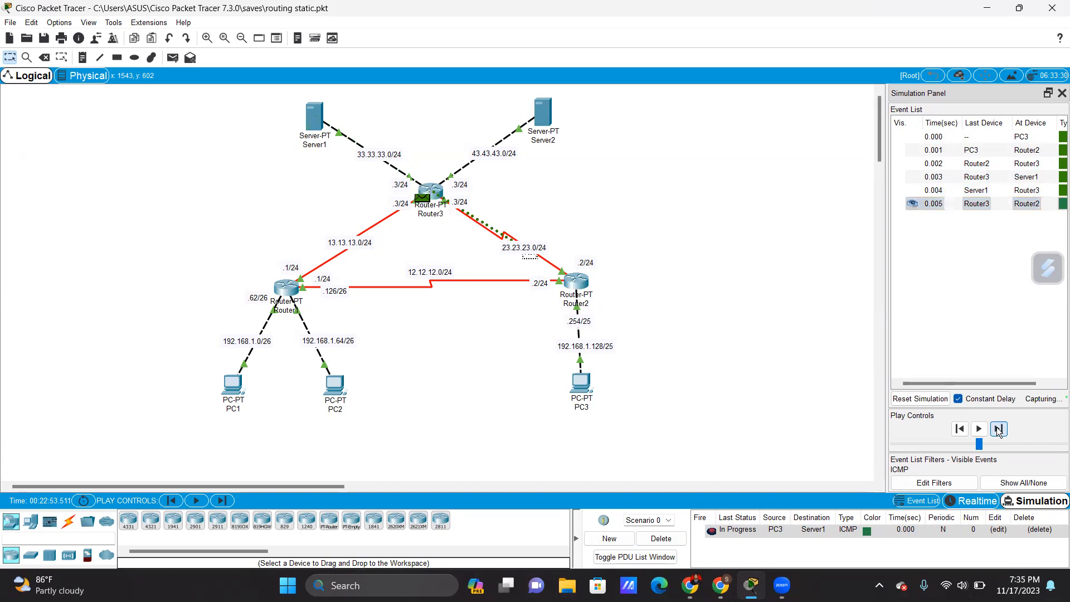
{"action": "left_click", "coordinate": [998, 429]}
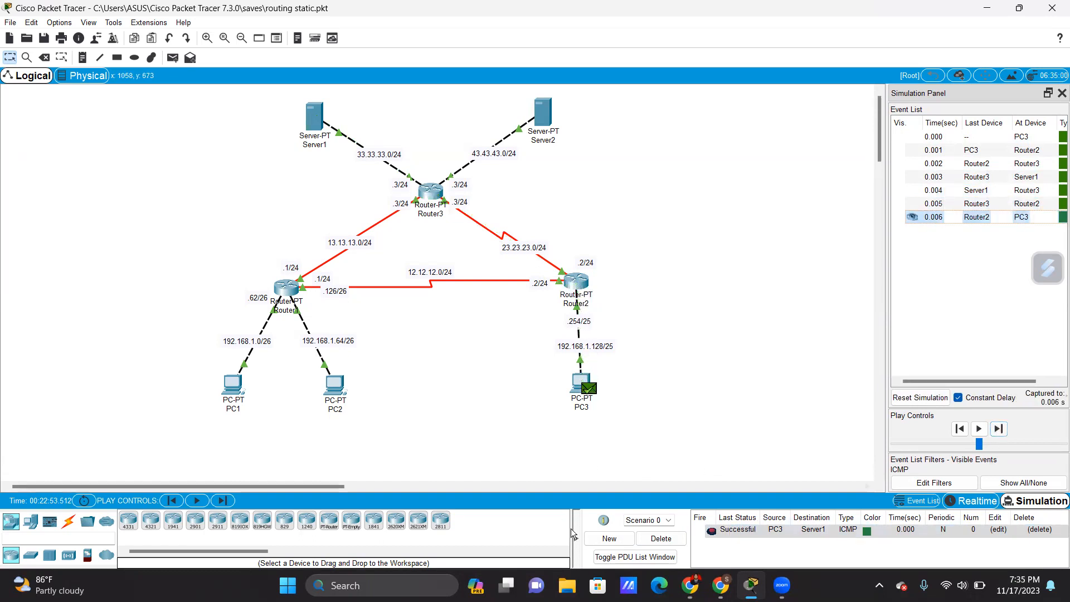
{"action": "left_click", "coordinate": [648, 538]}
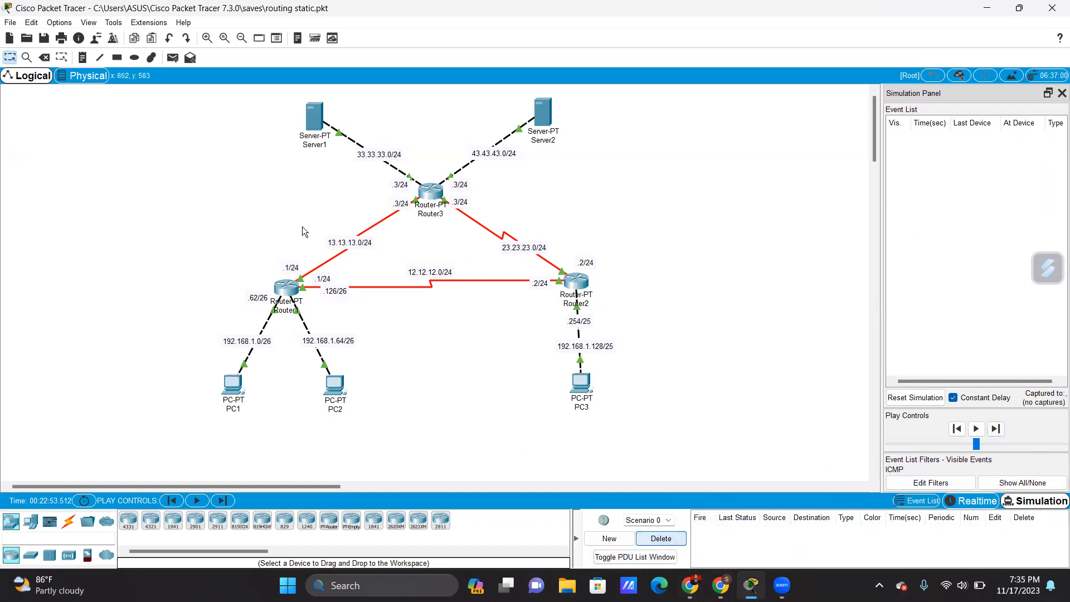
Test a simple PDU from PC3 to Server2, stepping it to Server2 and back to PC3, and delete the scenario
{"action": "left_click", "coordinate": [168, 59]}
{"action": "left_click", "coordinate": [576, 384]}
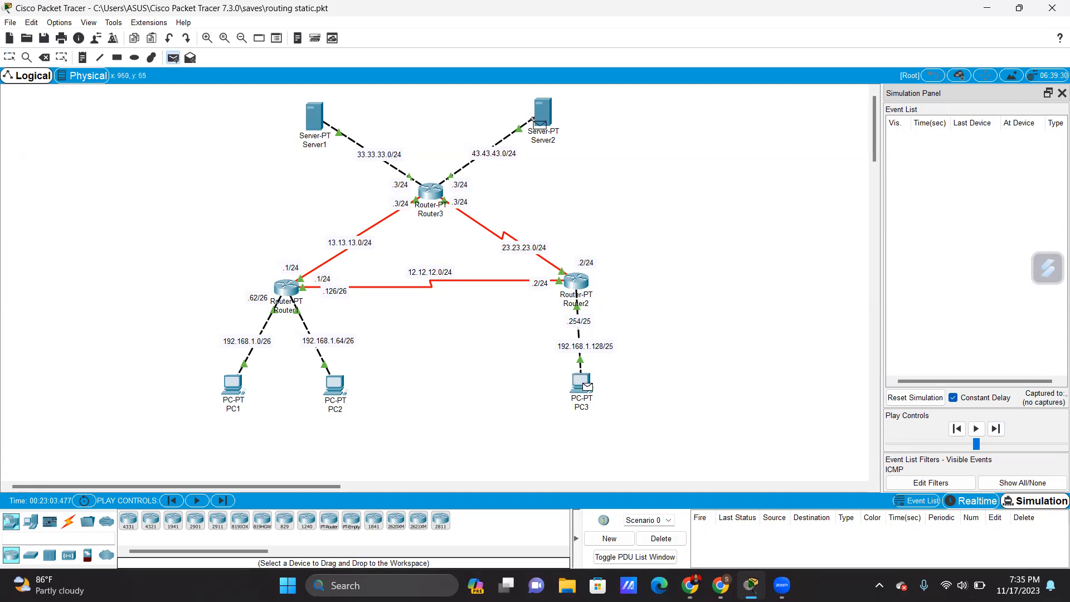
{"action": "left_click", "coordinate": [536, 116]}
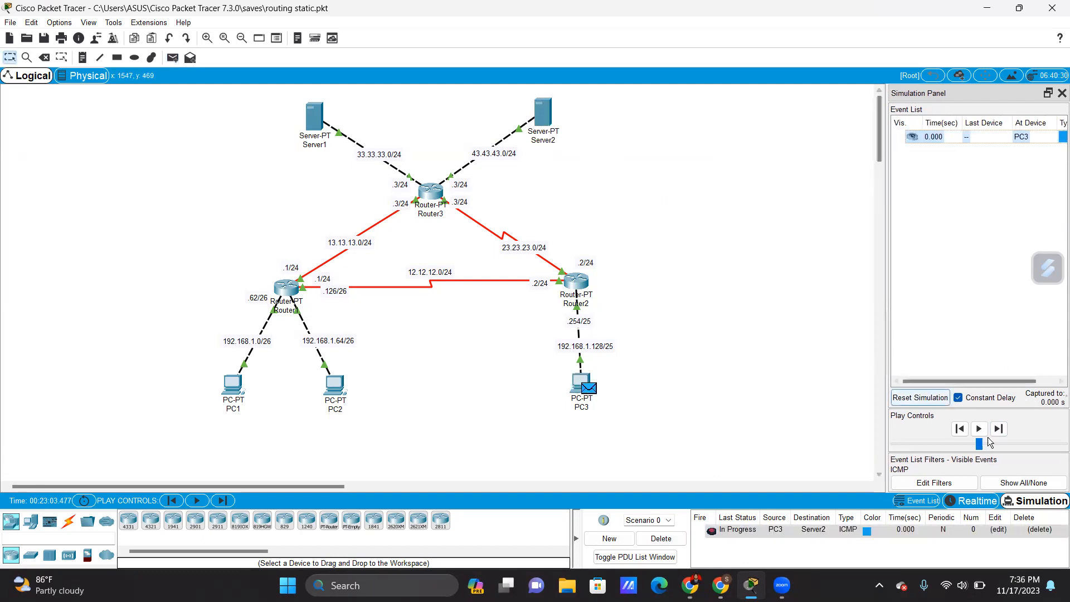
{"action": "left_click", "coordinate": [997, 429]}
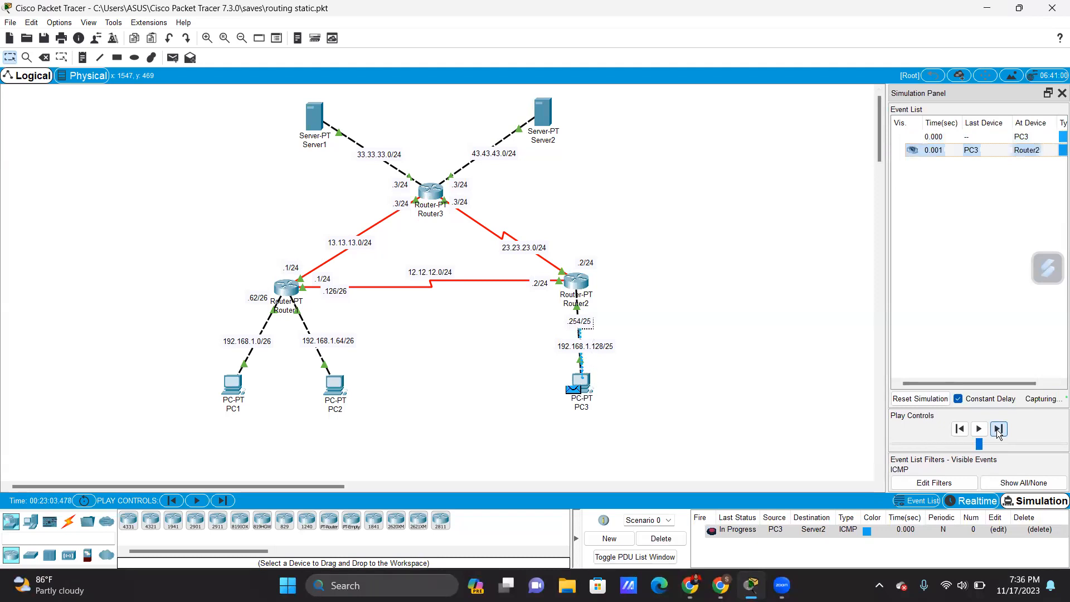
{"action": "left_click", "coordinate": [997, 429]}
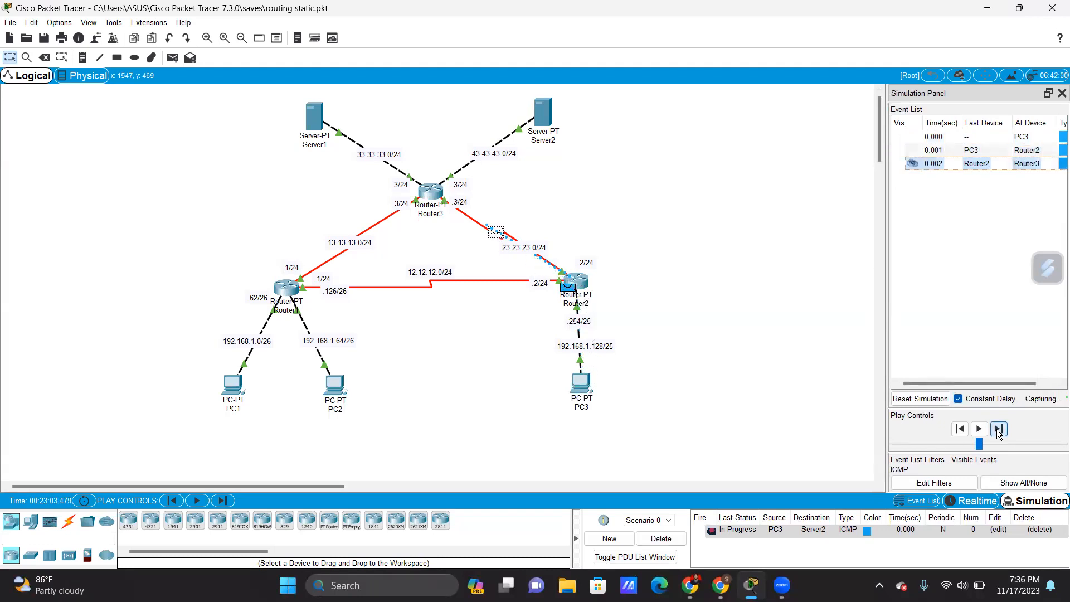
{"action": "left_click", "coordinate": [997, 429]}
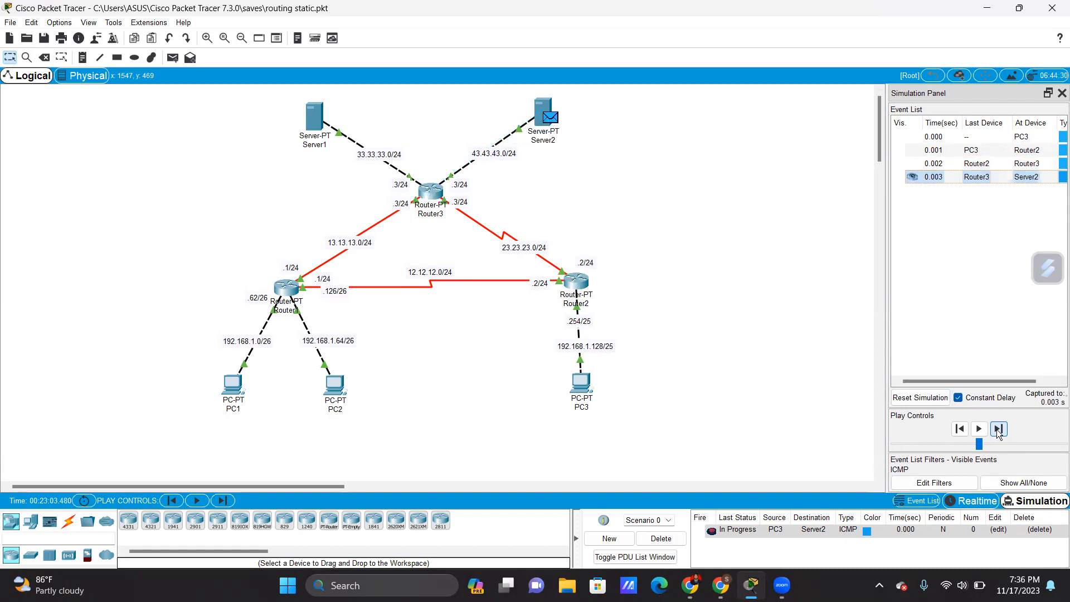
{"action": "left_click", "coordinate": [998, 429]}
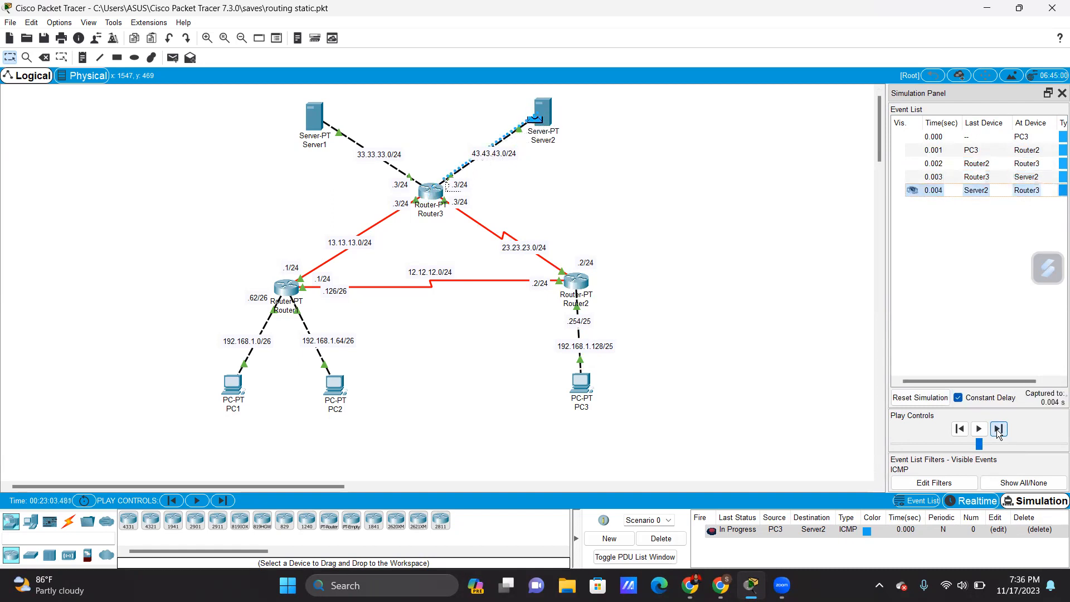
{"action": "left_click", "coordinate": [998, 429]}
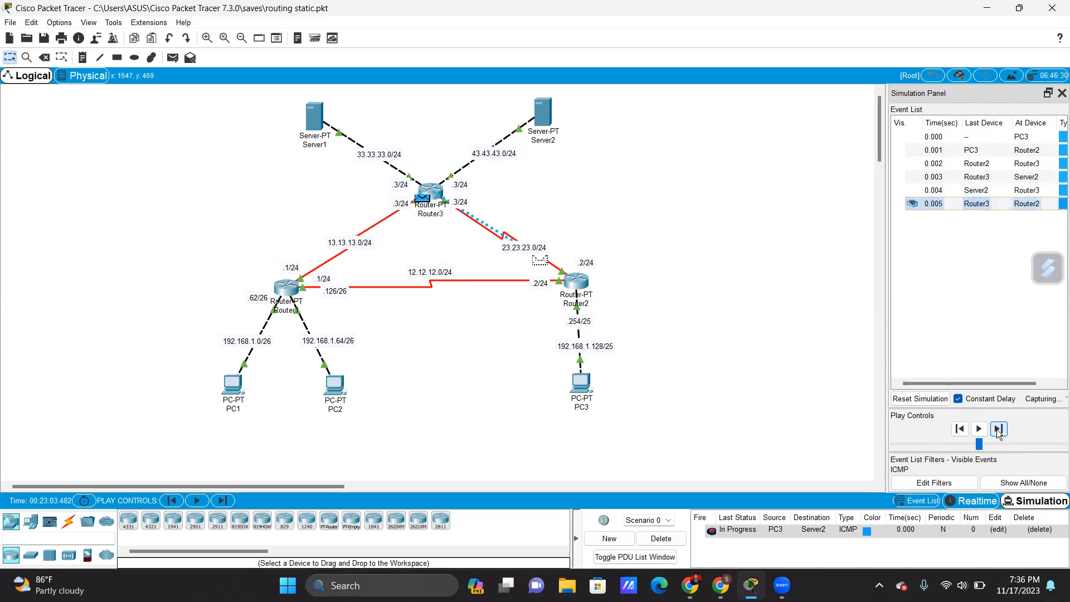
{"action": "left_click", "coordinate": [998, 429]}
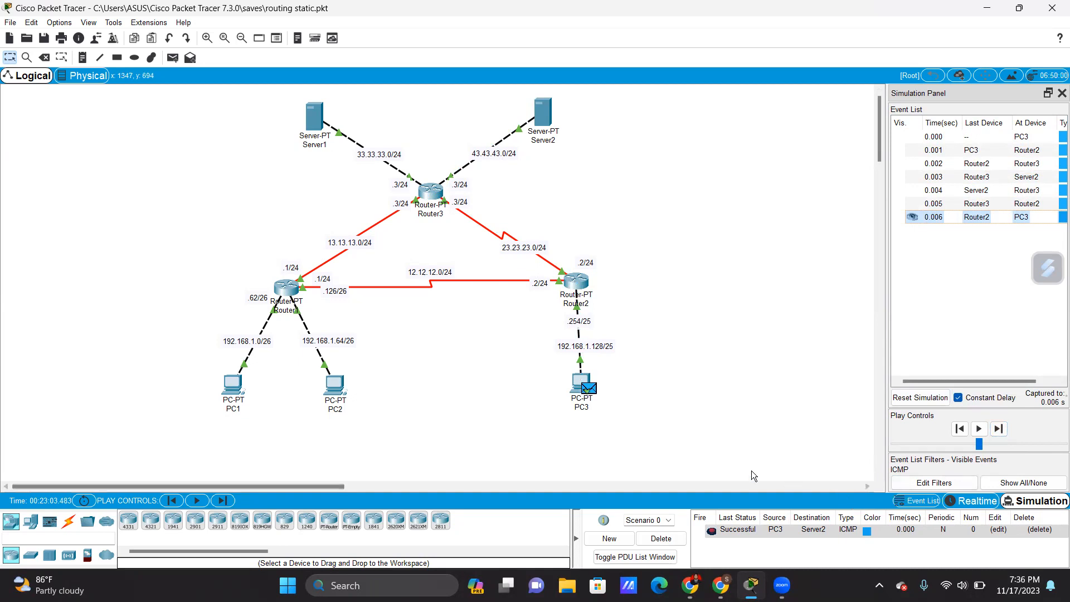
{"action": "left_click", "coordinate": [655, 541]}
Test a simple PDU from Server1 to Server2, stepping it to Server2 and back to Server1, and delete the scenario
{"action": "left_click", "coordinate": [172, 59]}
{"action": "left_click", "coordinate": [318, 130]}
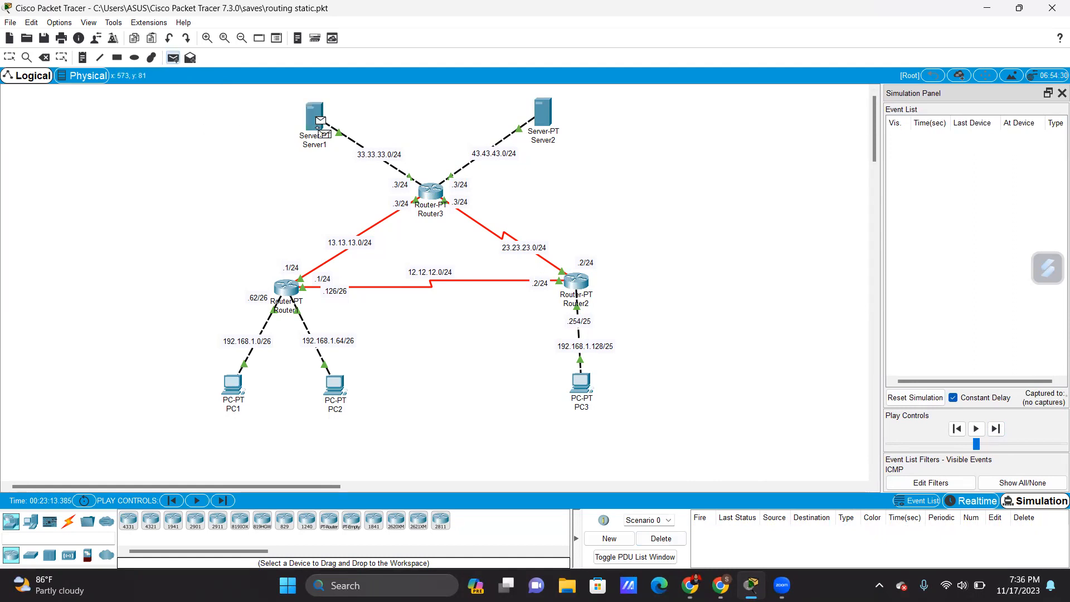
{"action": "left_click", "coordinate": [542, 118]}
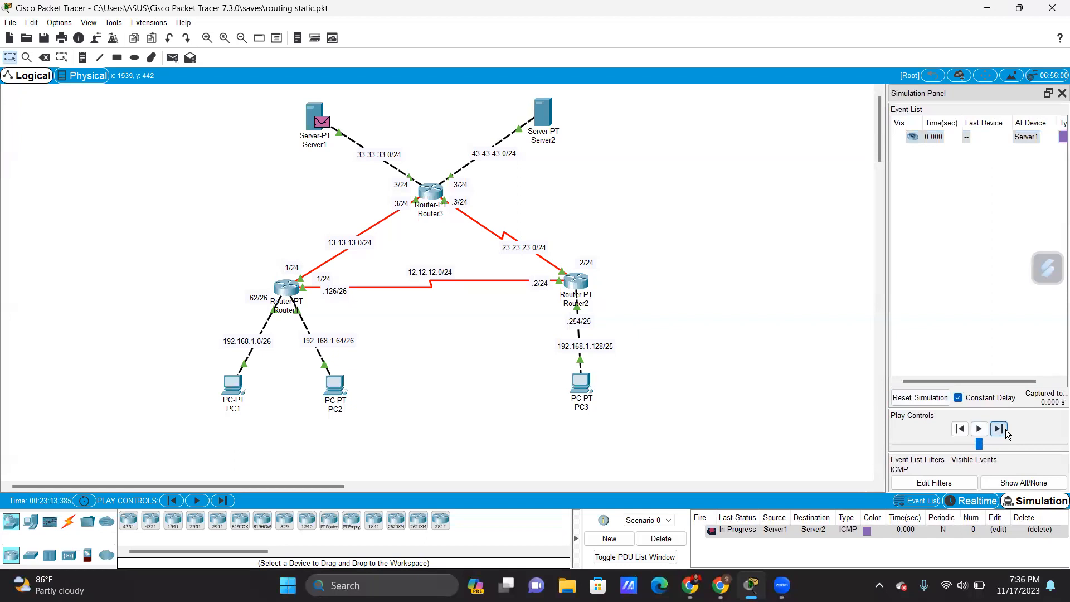
{"action": "left_click", "coordinate": [1005, 429]}
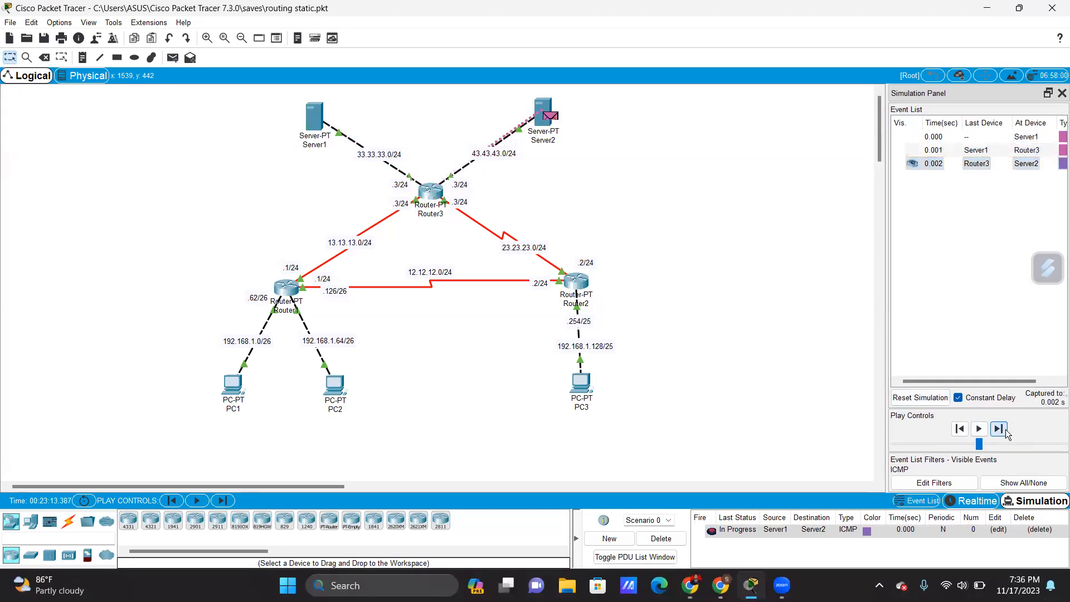
{"action": "left_click", "coordinate": [999, 428]}
{"action": "left_click", "coordinate": [998, 428]}
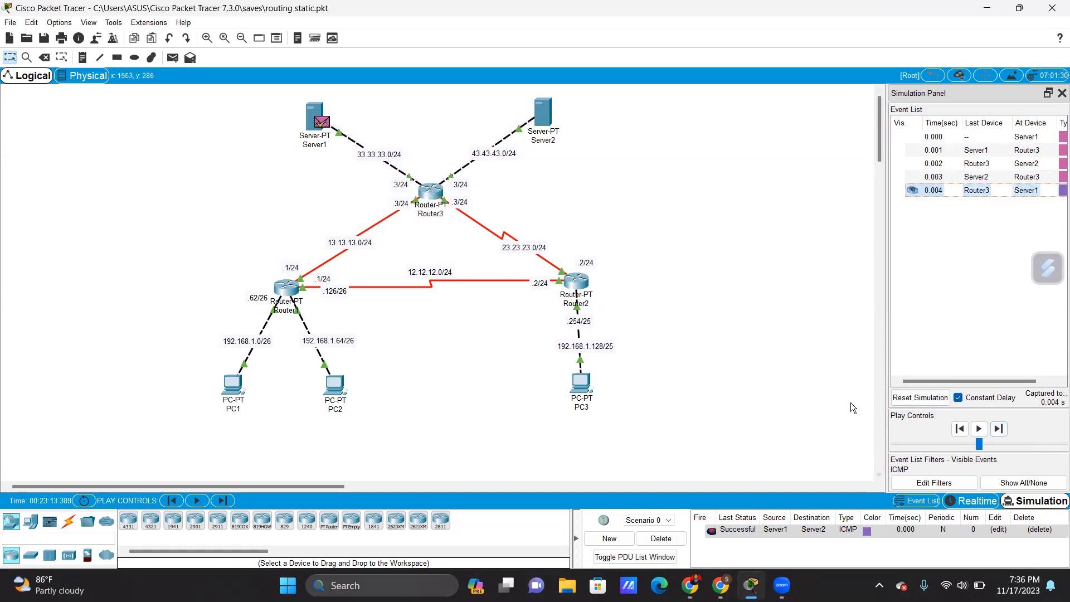
{"action": "left_click", "coordinate": [662, 538]}
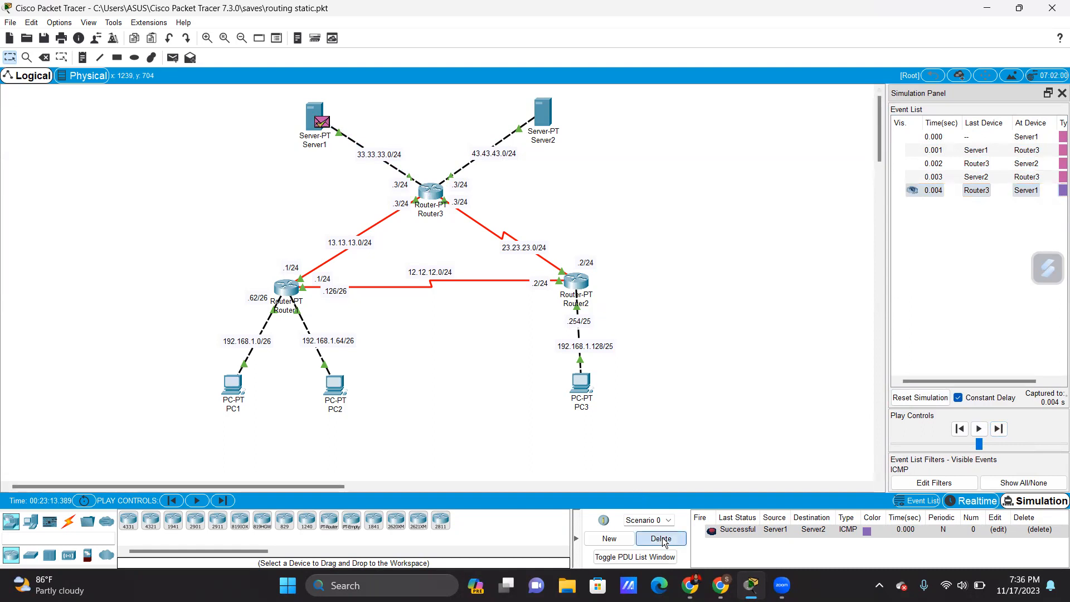
Test a simple PDU from Server1 to PC1, stepping it to PC1 and back to Server1, and delete the scenario
{"action": "left_click", "coordinate": [172, 58]}
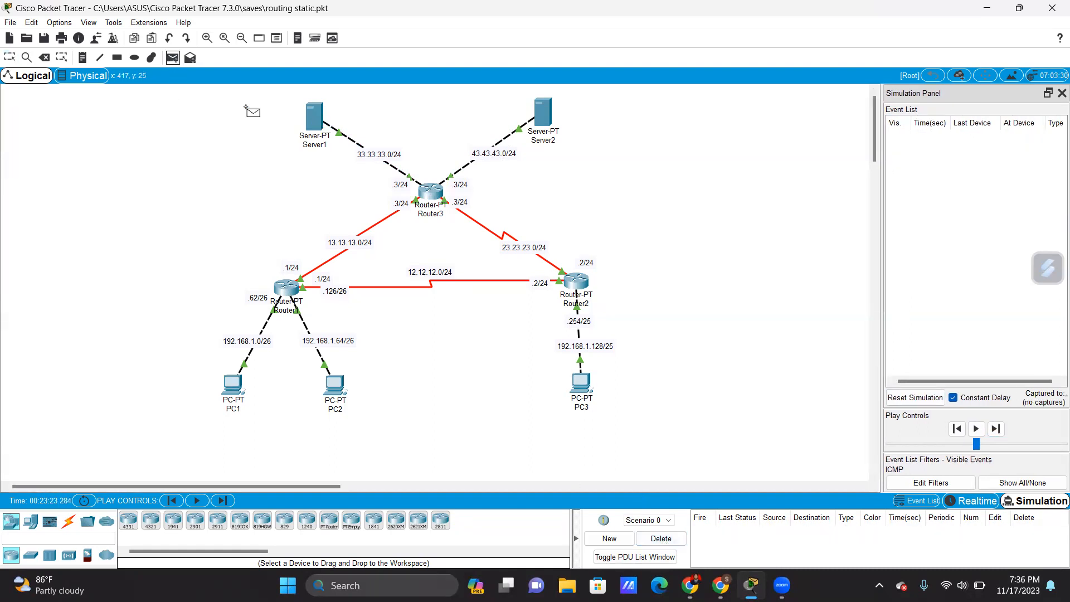
{"action": "left_click", "coordinate": [311, 124]}
{"action": "left_click", "coordinate": [234, 385]}
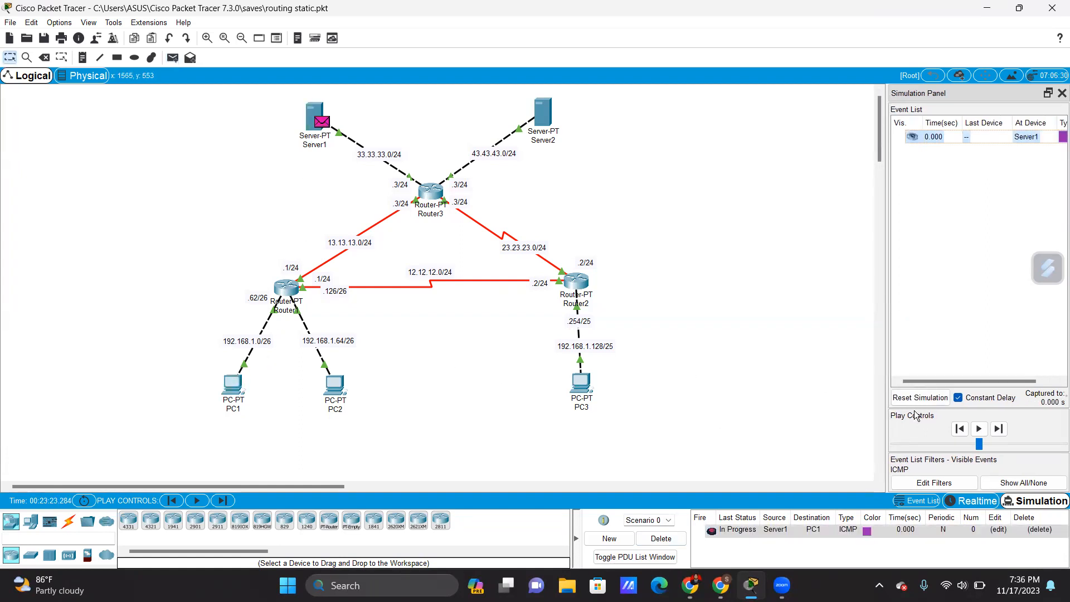
{"action": "left_click", "coordinate": [998, 429]}
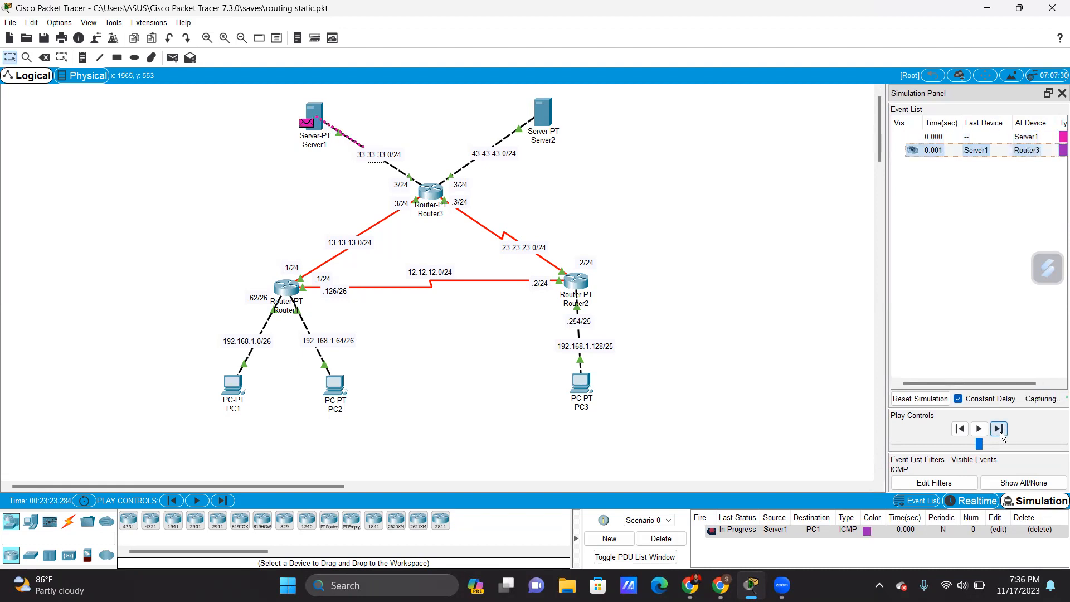
{"action": "left_click", "coordinate": [998, 429]}
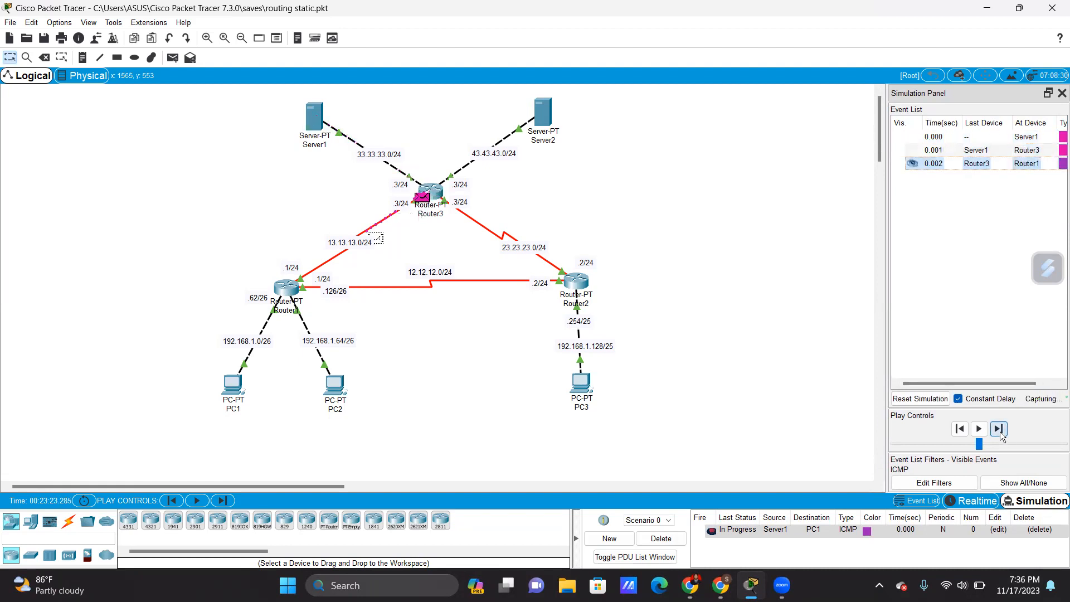
{"action": "left_click", "coordinate": [998, 429]}
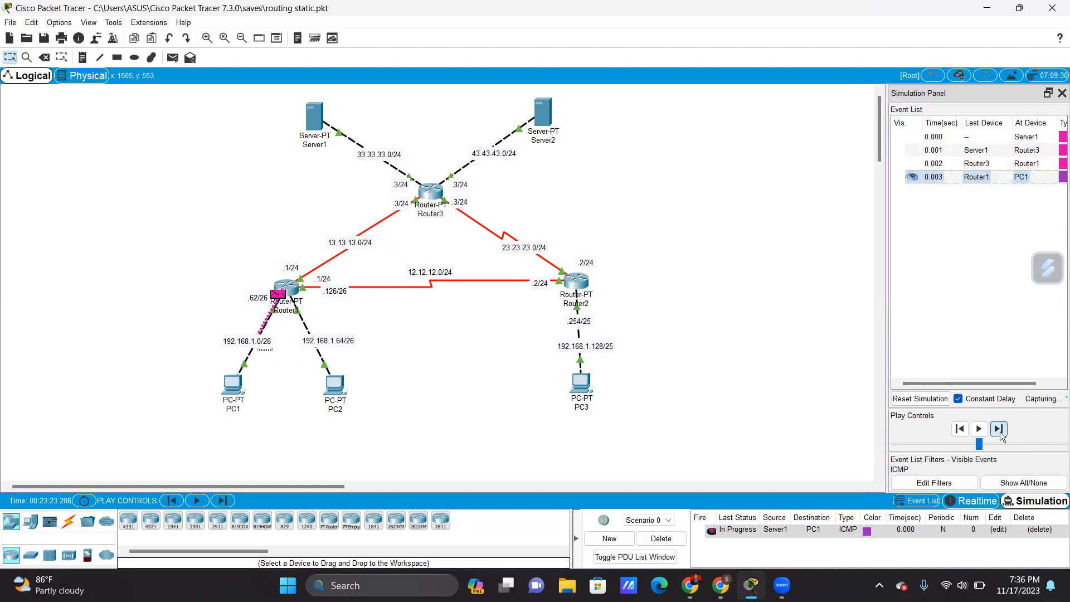
{"action": "left_click", "coordinate": [997, 428]}
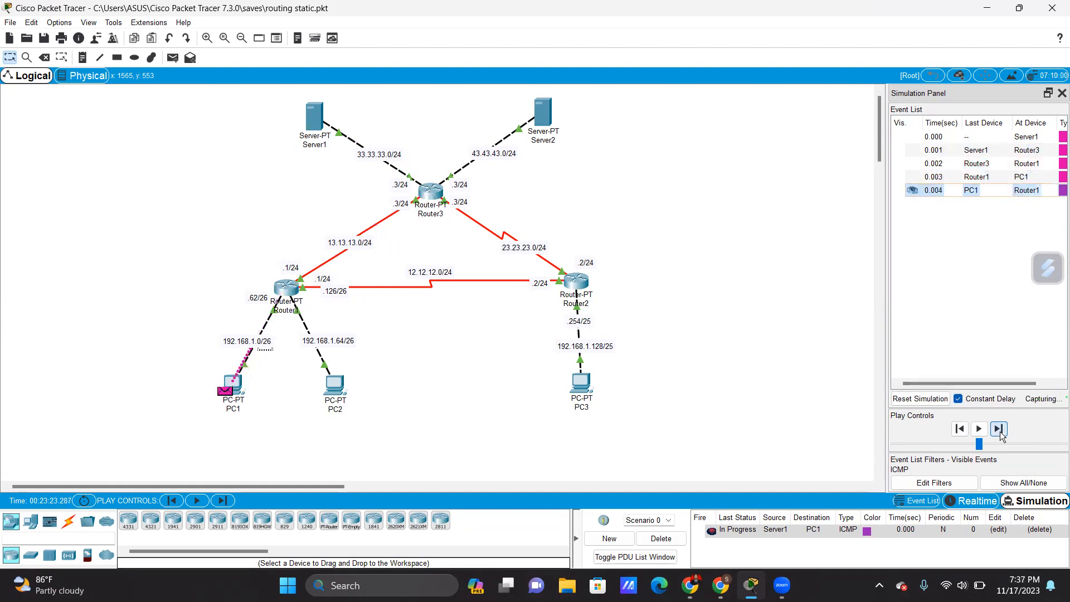
{"action": "left_click", "coordinate": [998, 429]}
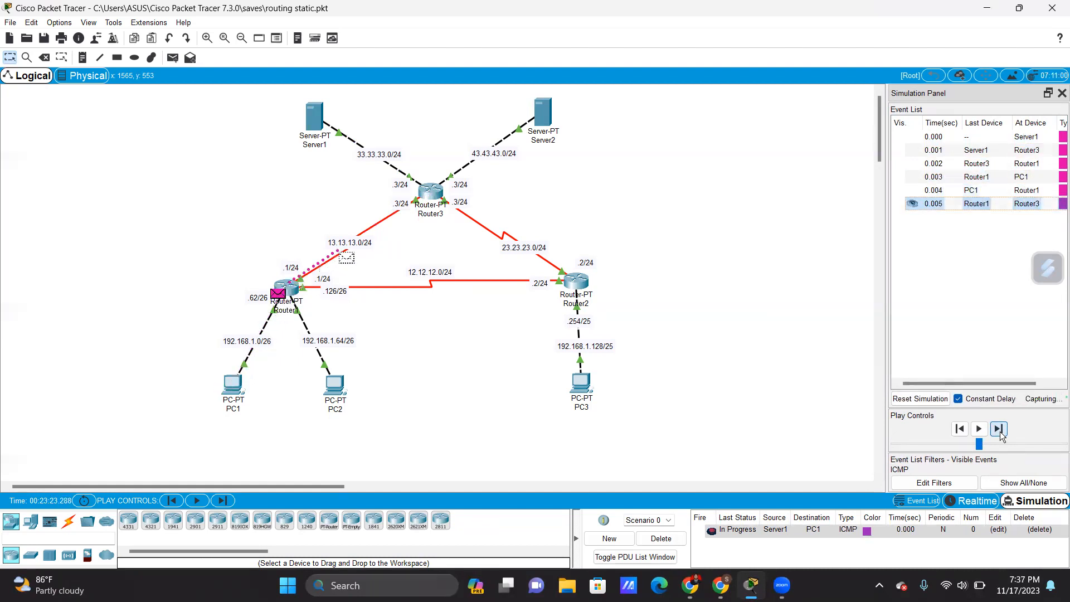
{"action": "left_click", "coordinate": [998, 428]}
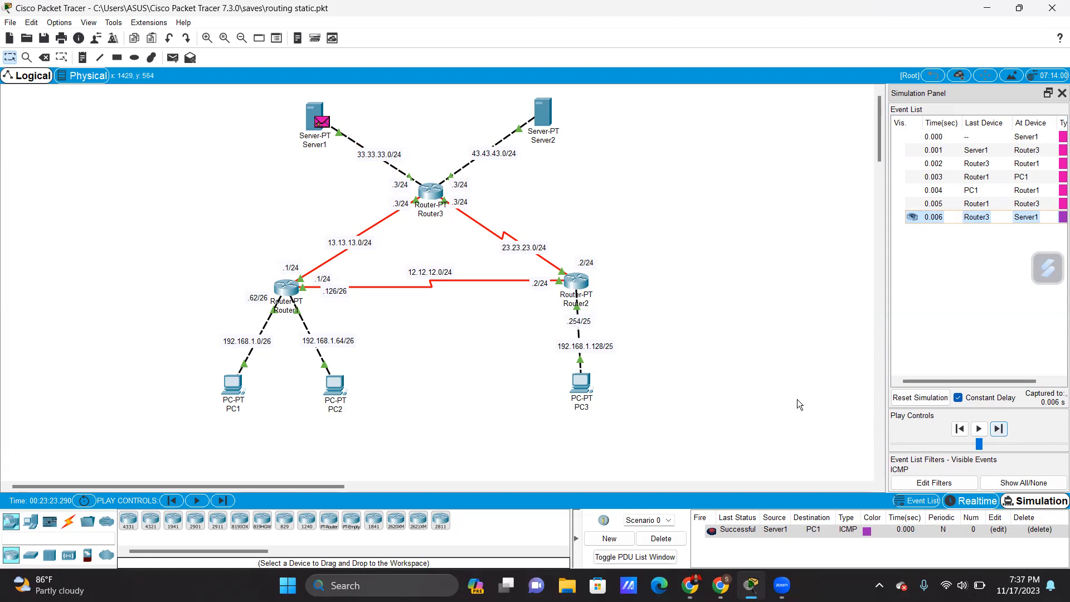
{"action": "left_click", "coordinate": [655, 535]}
Test a simple PDU from Server1 to PC2, stepping it to PC2 and back to Server1, and delete the scenario
{"action": "left_click", "coordinate": [173, 59]}
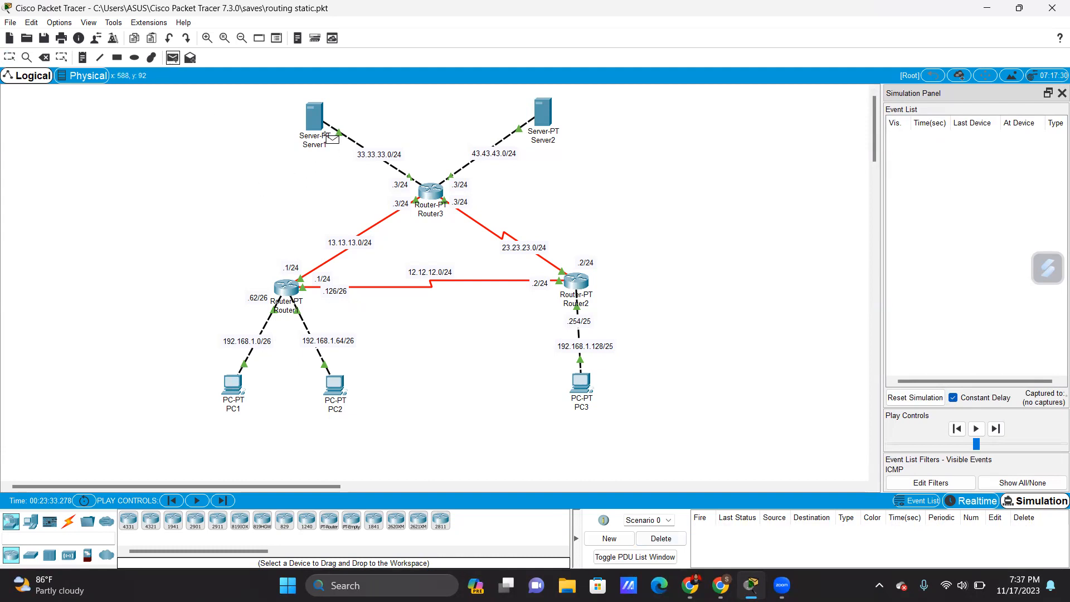
{"action": "left_click", "coordinate": [317, 124]}
{"action": "left_click", "coordinate": [333, 384]}
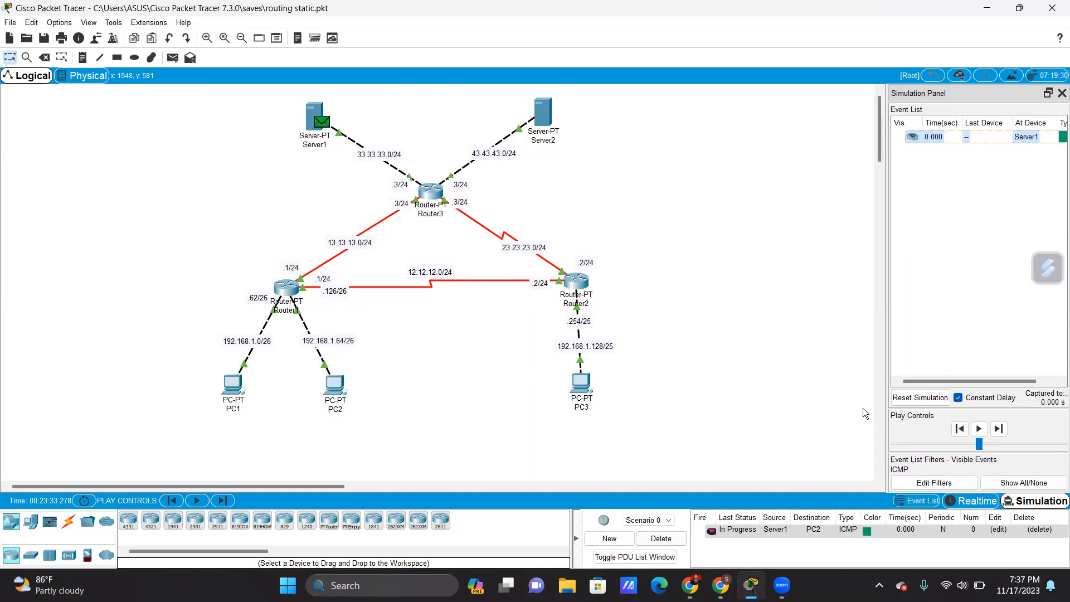
{"action": "left_click", "coordinate": [1003, 430]}
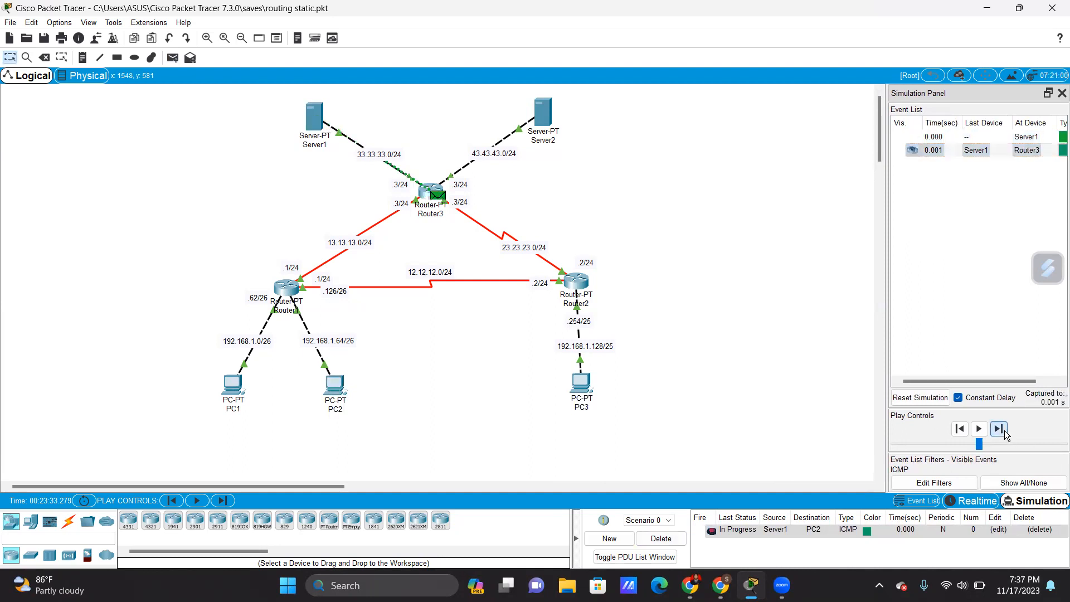
{"action": "left_click", "coordinate": [1005, 433]}
{"action": "left_click", "coordinate": [1005, 432]}
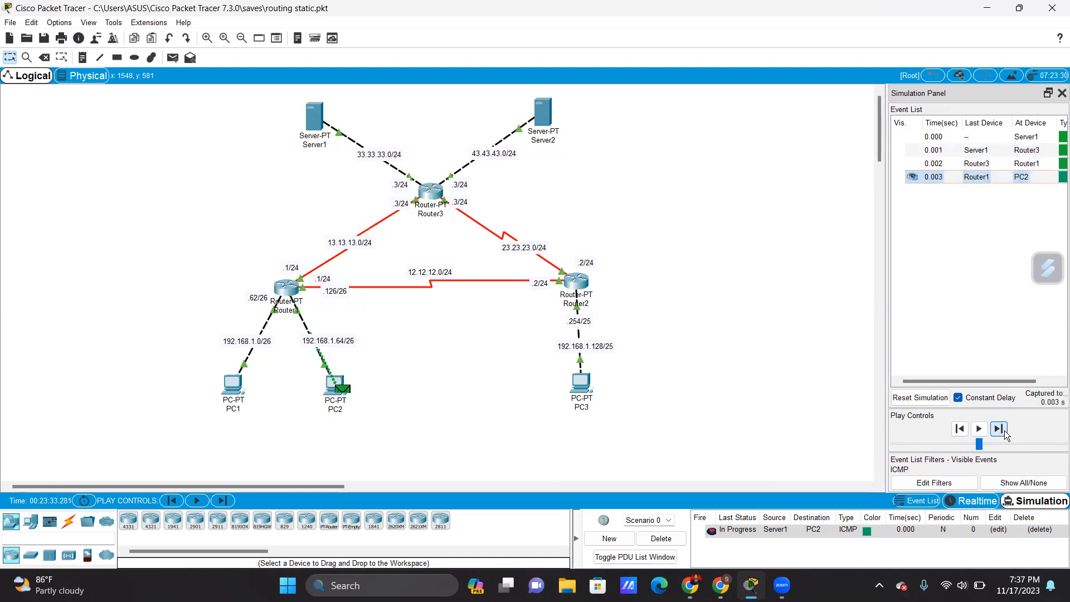
{"action": "left_click", "coordinate": [1005, 432]}
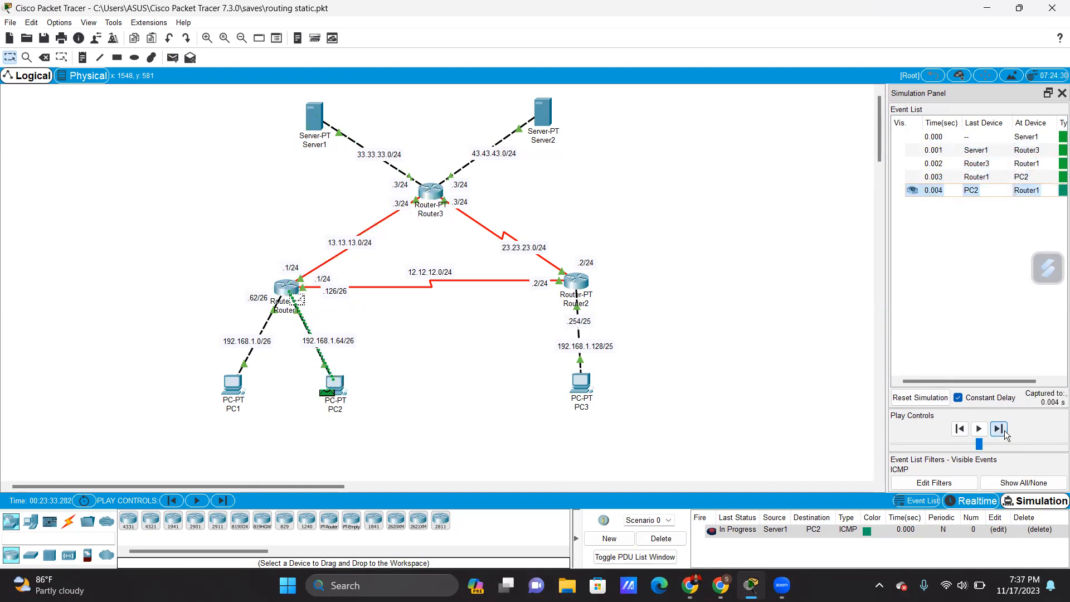
{"action": "left_click", "coordinate": [998, 429]}
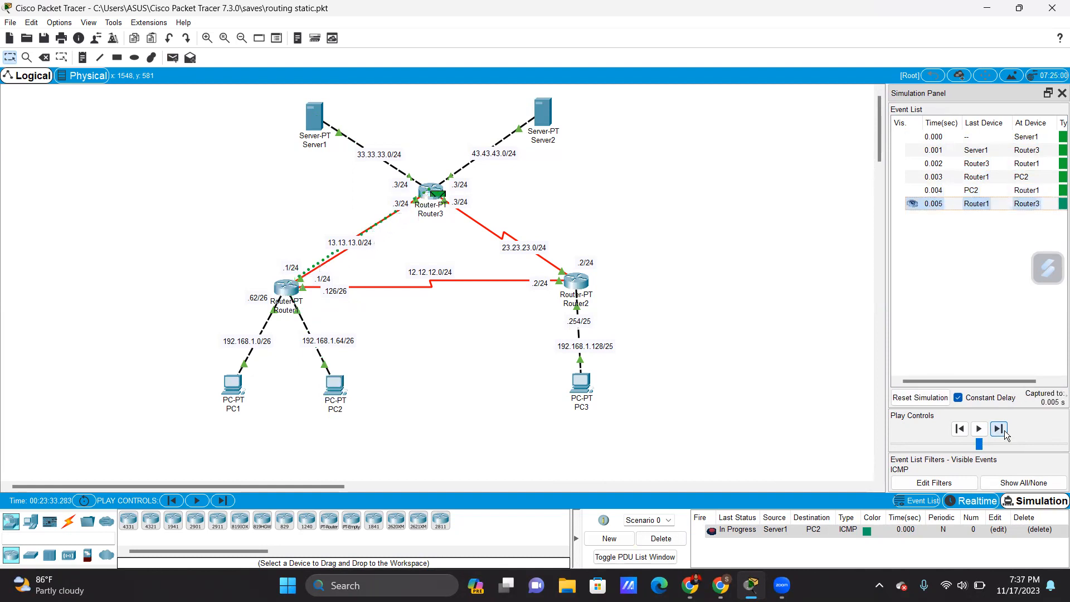
{"action": "left_click", "coordinate": [1005, 433]}
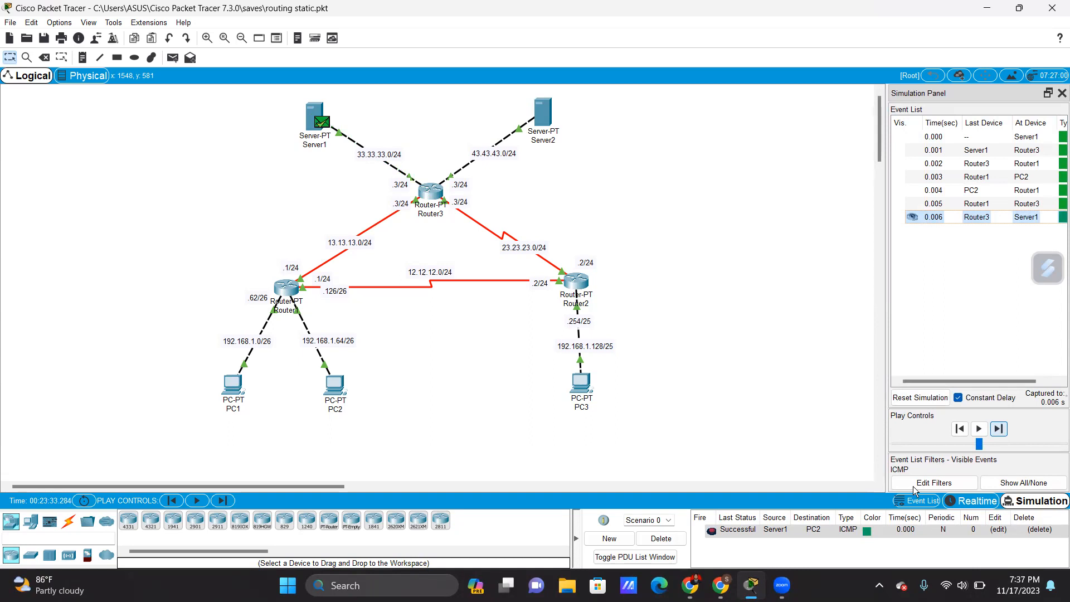
{"action": "left_click", "coordinate": [661, 539]}
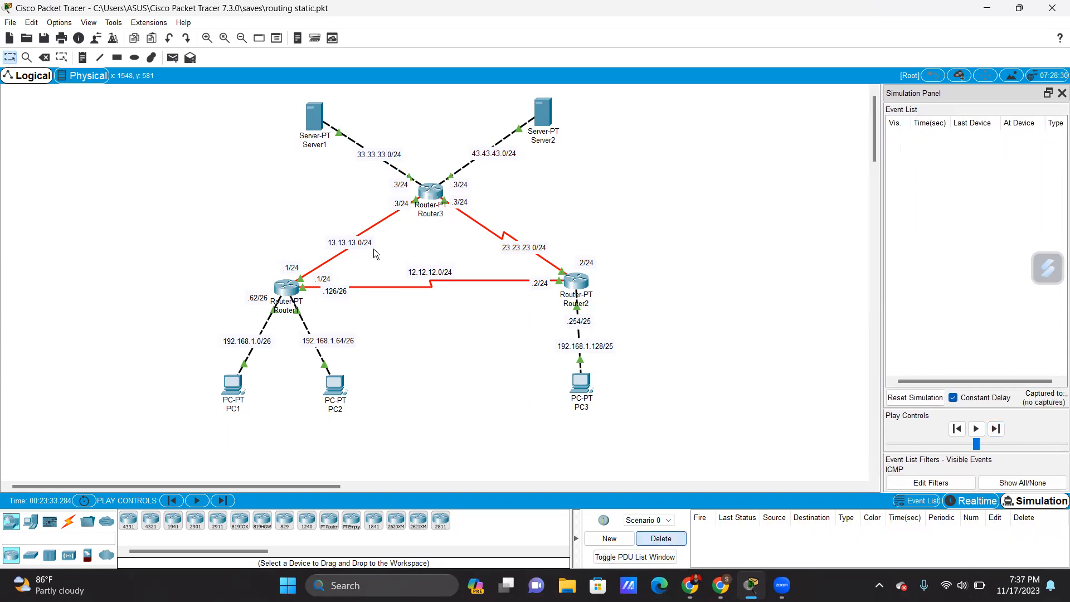
Test a simple PDU from Server1 to PC3, stepping it to PC3 and back to Server1, and delete the scenario
{"action": "left_click", "coordinate": [172, 58]}
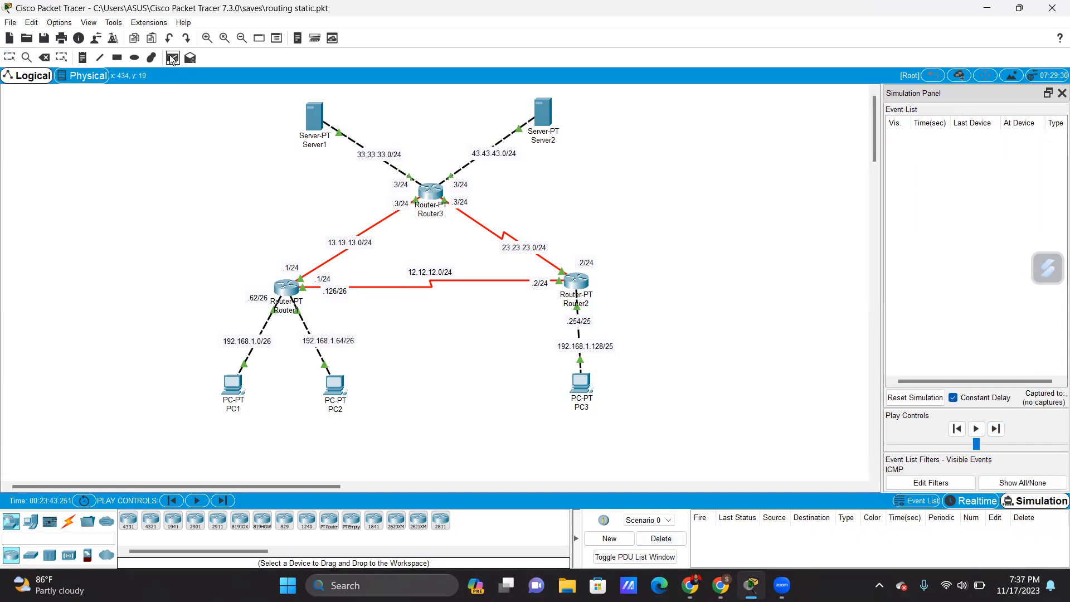
{"action": "left_click", "coordinate": [313, 126]}
{"action": "left_click", "coordinate": [576, 385]}
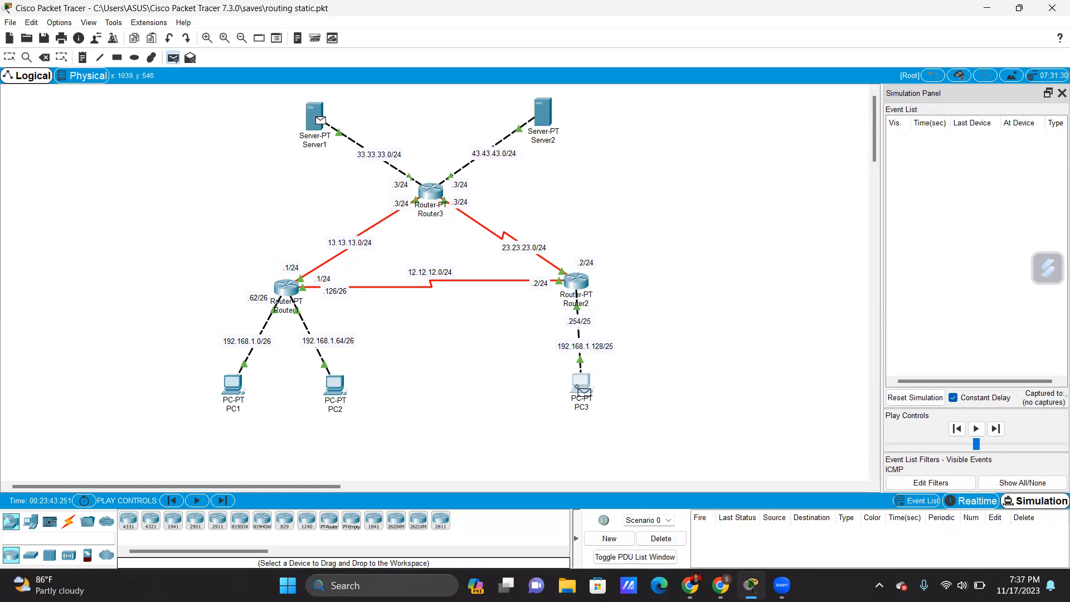
{"action": "left_click", "coordinate": [1003, 432]}
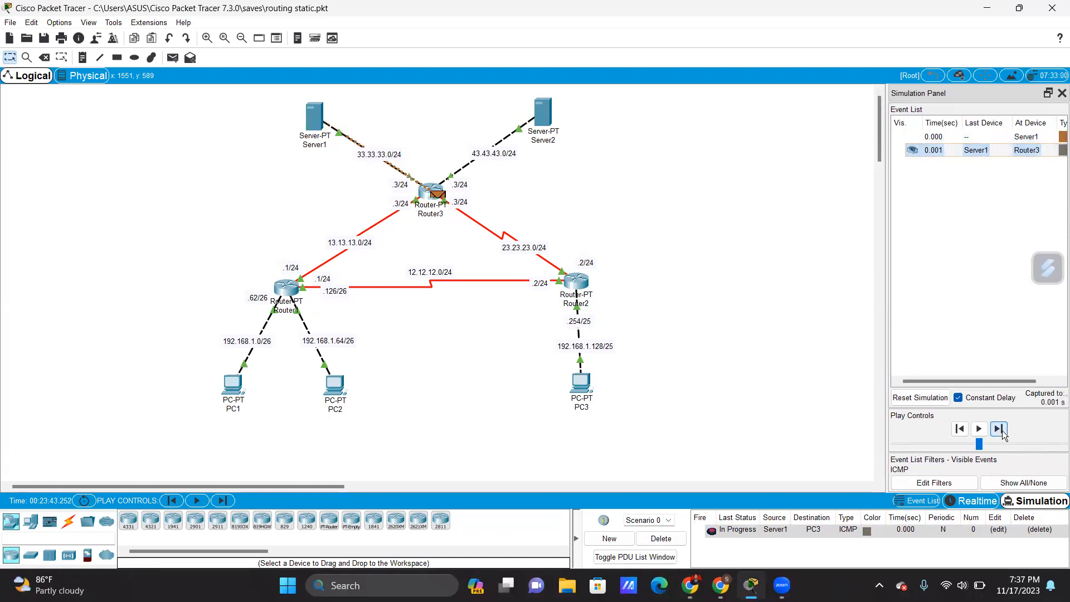
{"action": "left_click", "coordinate": [1002, 433]}
{"action": "left_click", "coordinate": [998, 429]}
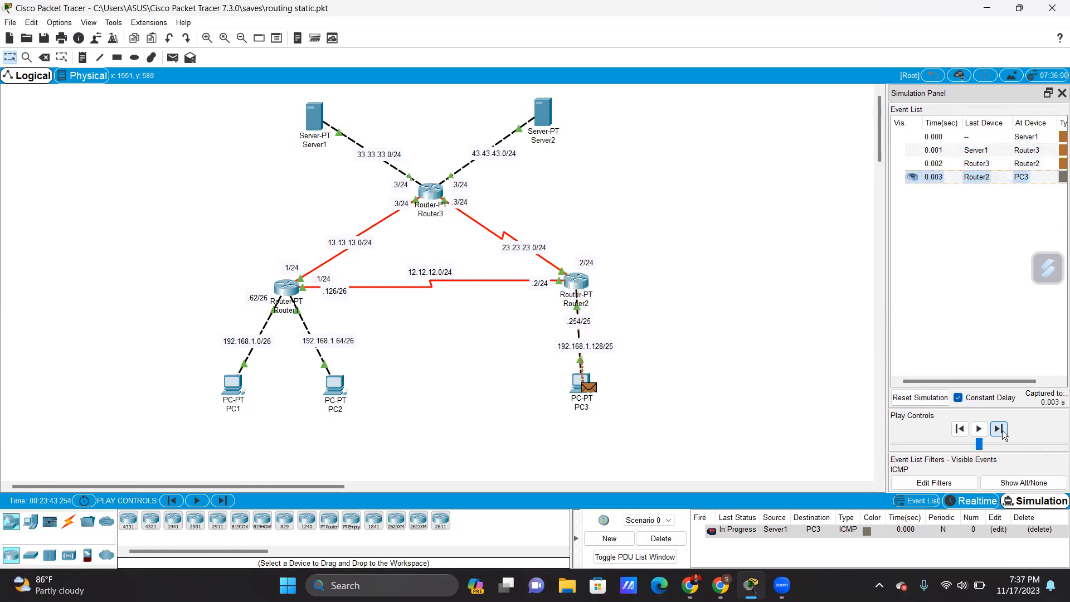
{"action": "left_click", "coordinate": [999, 429]}
{"action": "left_click", "coordinate": [999, 429]}
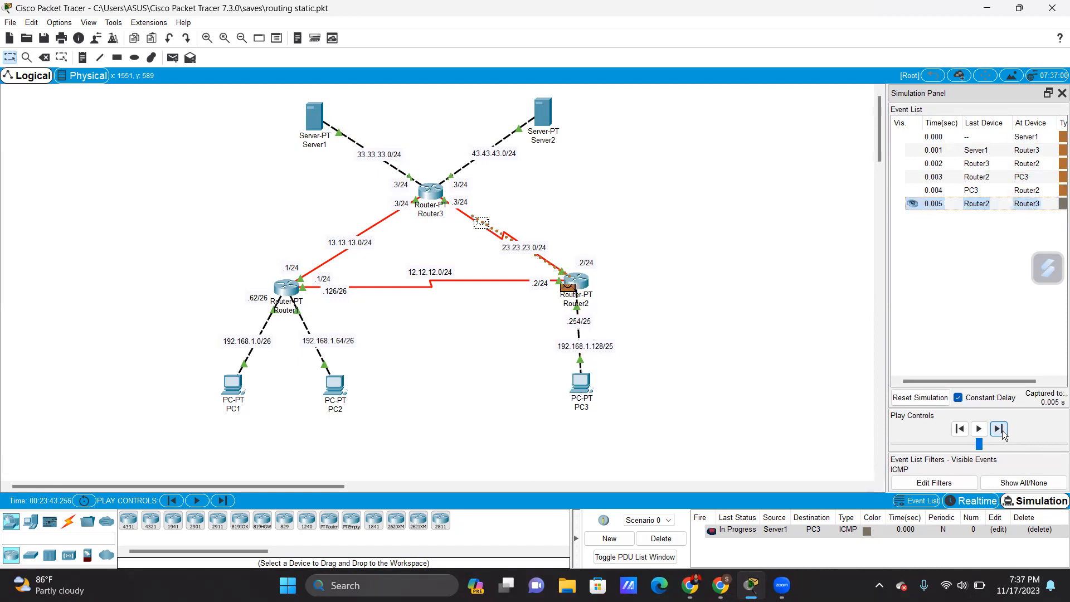
{"action": "left_click", "coordinate": [999, 430]}
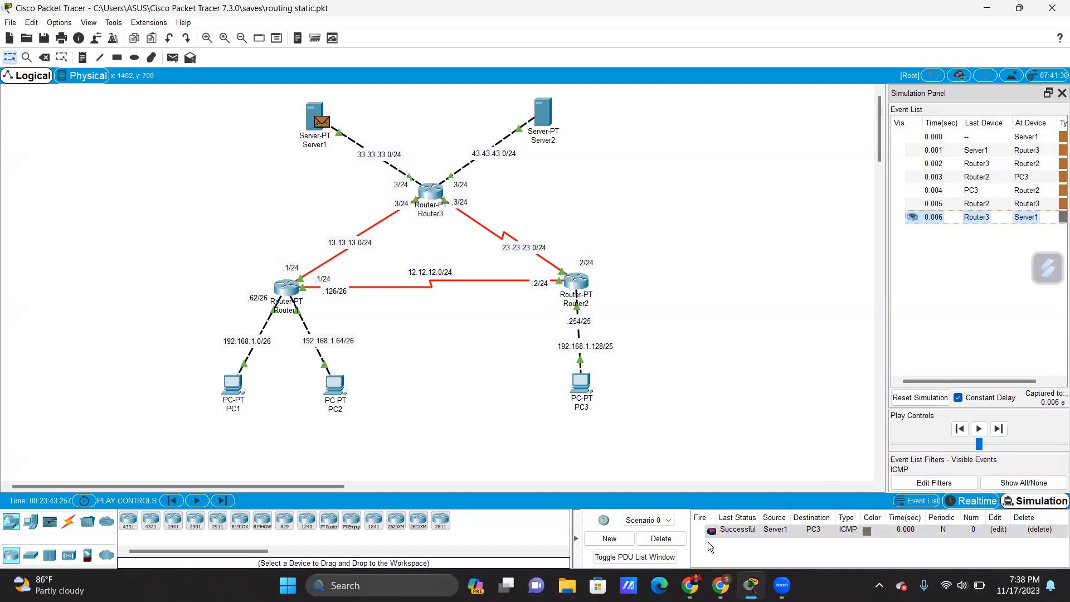
{"action": "left_click", "coordinate": [674, 539]}
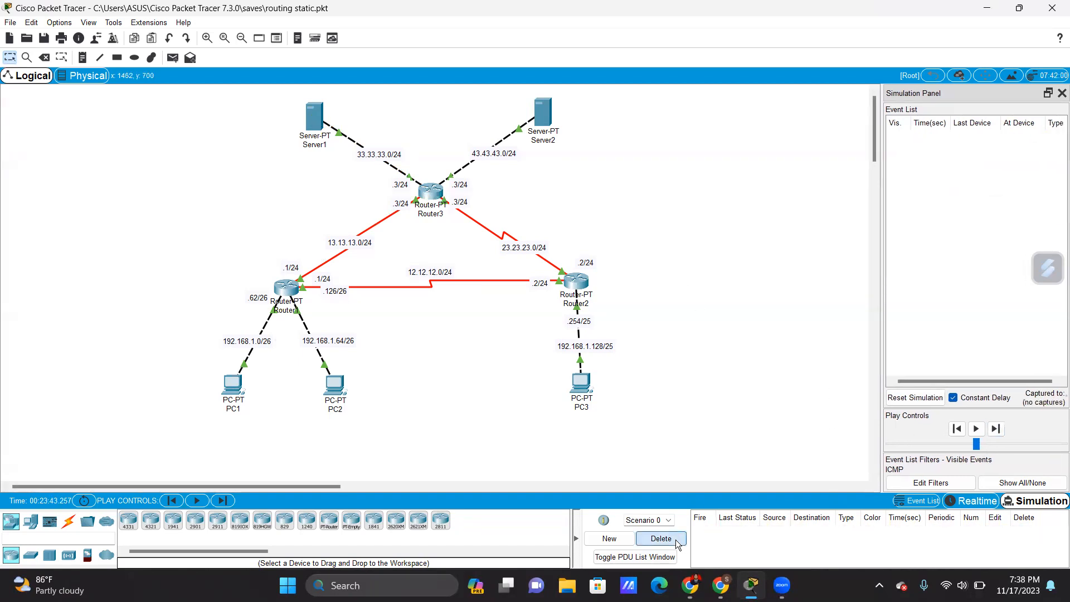
Return to Realtime mode and trace the route to 33.33.33.1 from PC1's Command Prompt with tracert
{"action": "left_click", "coordinate": [968, 501]}
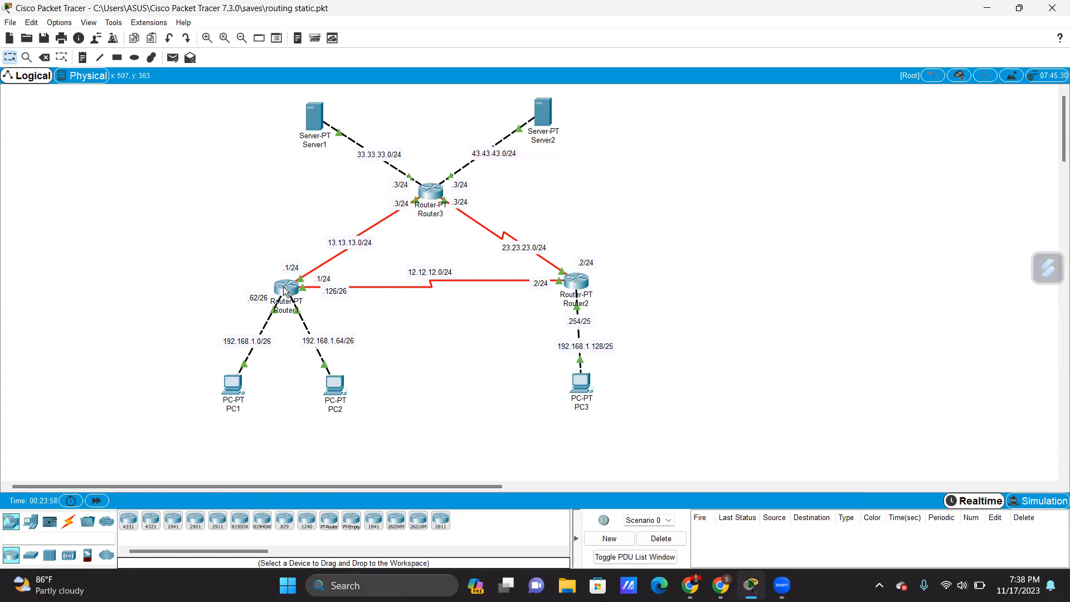
{"action": "left_click", "coordinate": [229, 390]}
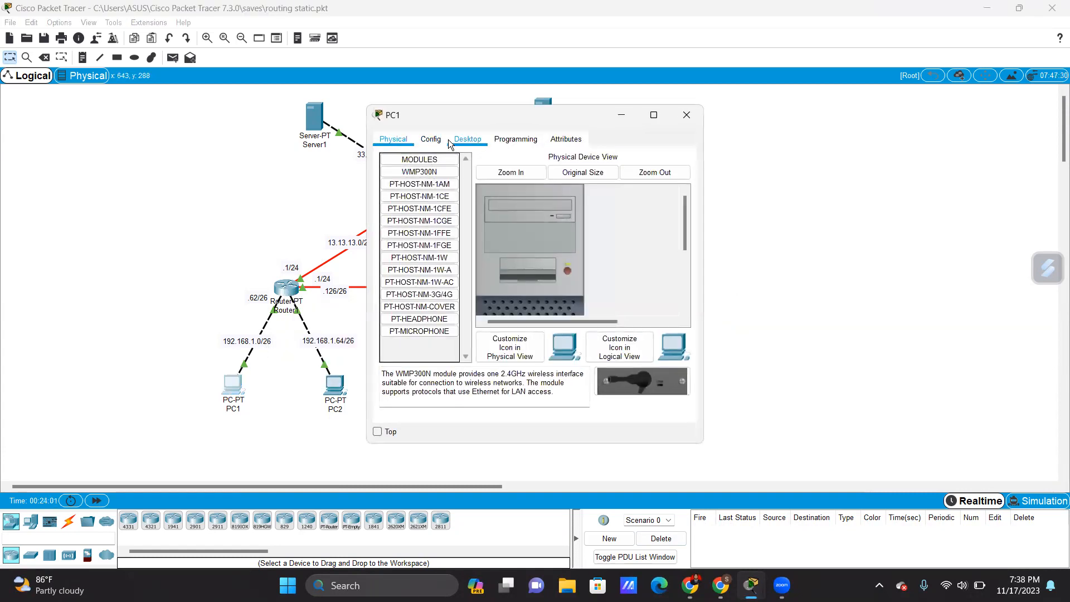
{"action": "left_click", "coordinate": [463, 140]}
{"action": "left_click", "coordinate": [616, 202]}
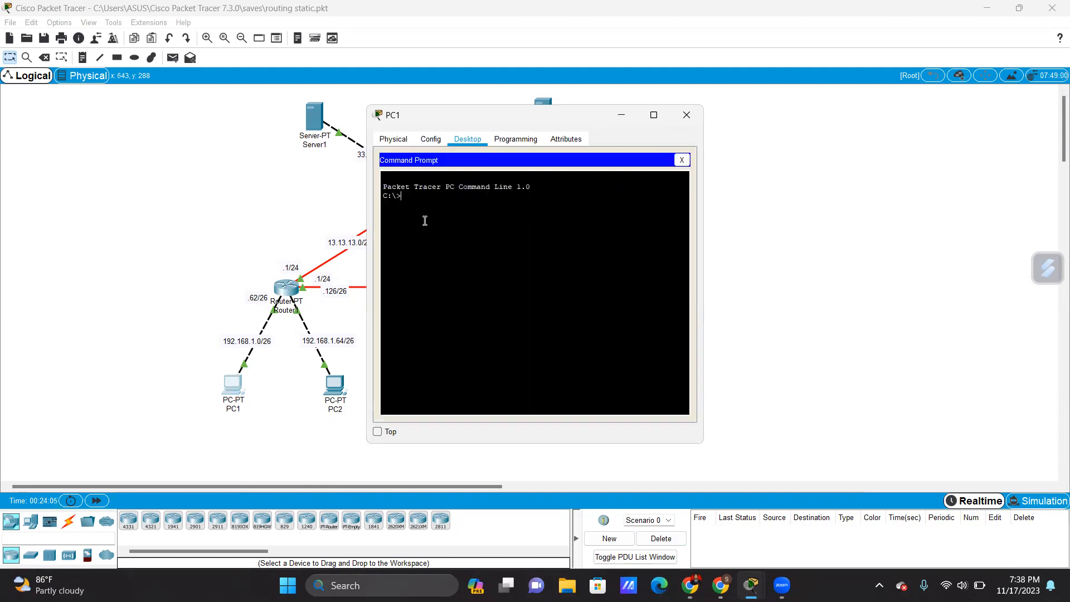
{"action": "type", "text": "tracert 33.33.33.1"}
{"action": "key", "text": "Return"}
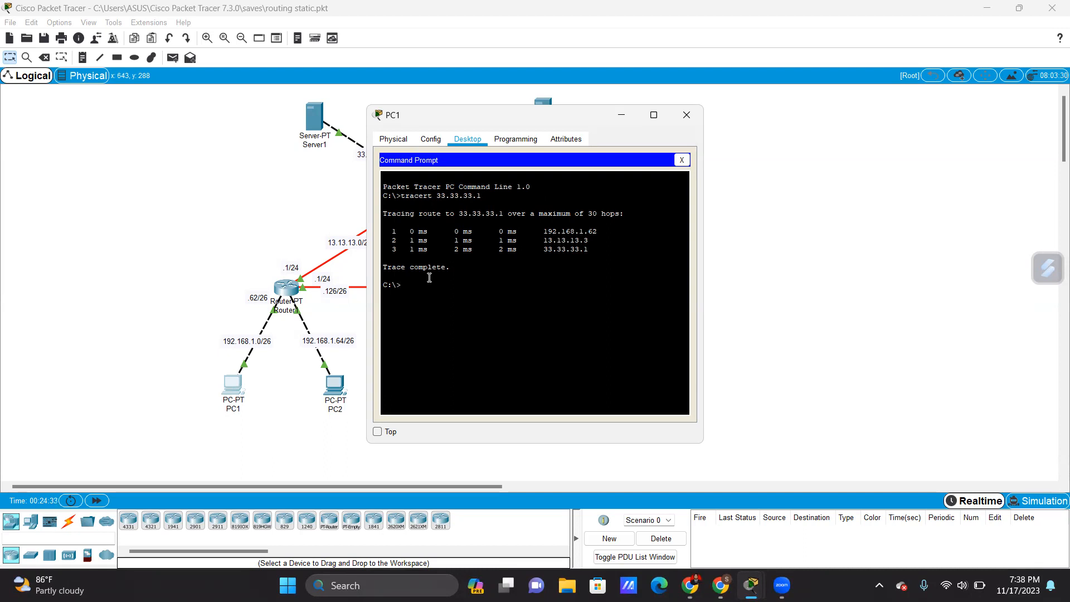
Trace the route from PC1 to 43.43.43.1 with tracert
{"action": "type", "text": "tracer"}
{"action": "type", "text": "t 43.43.43.1"}
{"action": "key", "text": "Return"}
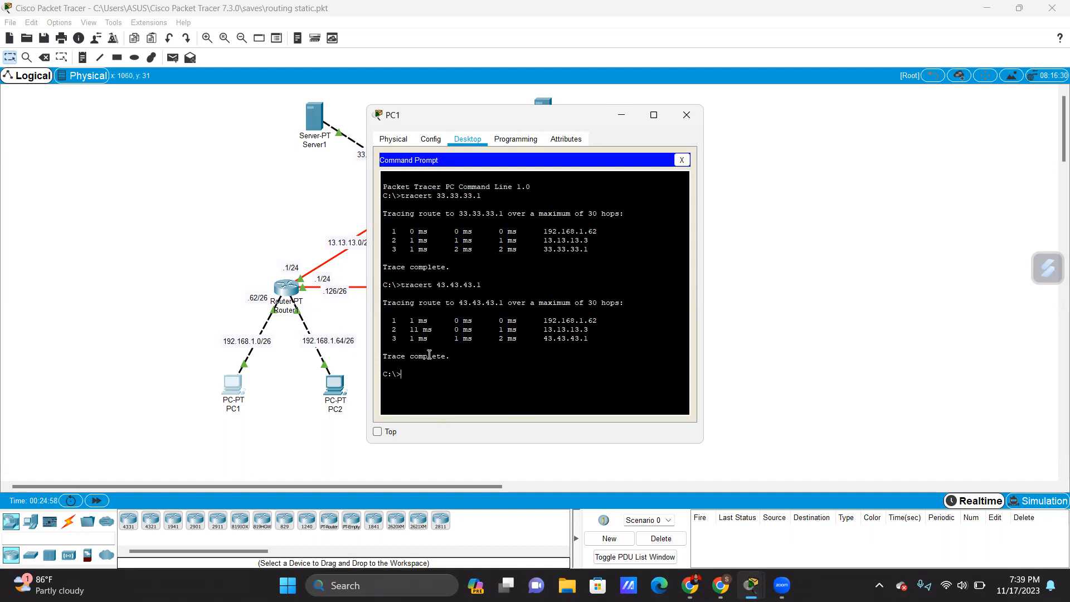
Trace the route from PC1 to 192.168.1.253 with tracert, and close PC1's window
{"action": "type", "text": "tracert"}
{"action": "type", "text": "192.168.1.253"}
{"action": "key", "text": "Return"}
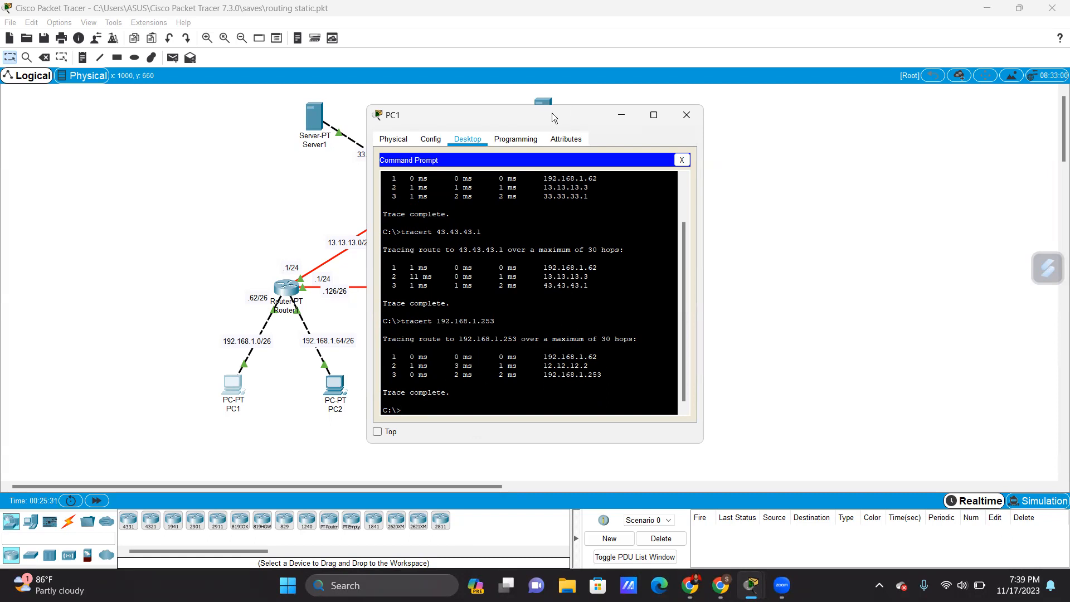
{"action": "left_click_drag", "start_coordinate": [551, 114], "coordinate": [559, 115]}
{"action": "mouse_move", "coordinate": [669, 118]}
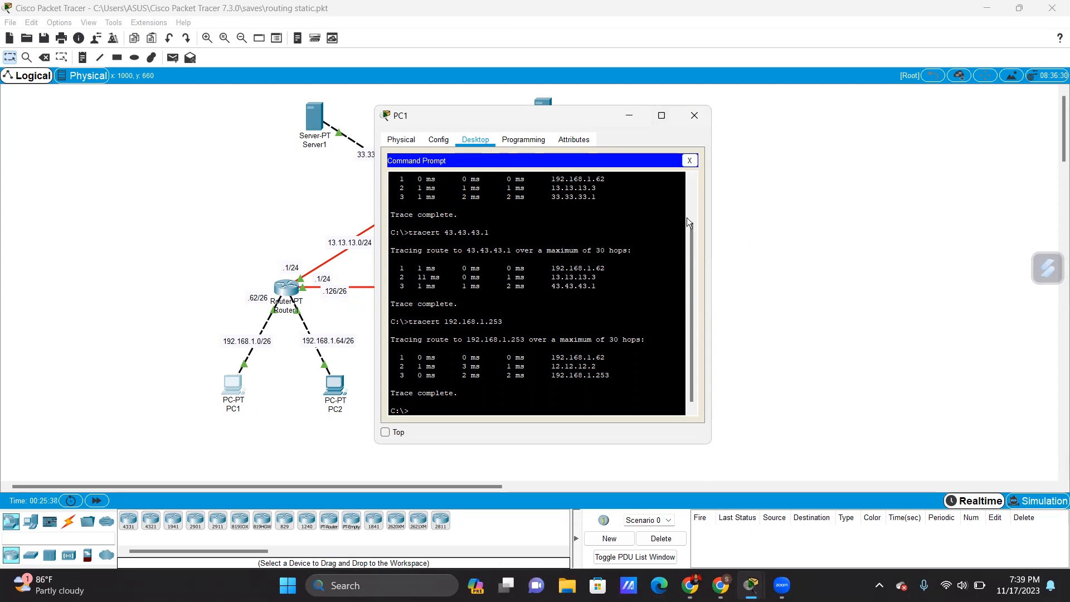
{"action": "left_click", "coordinate": [685, 124]}
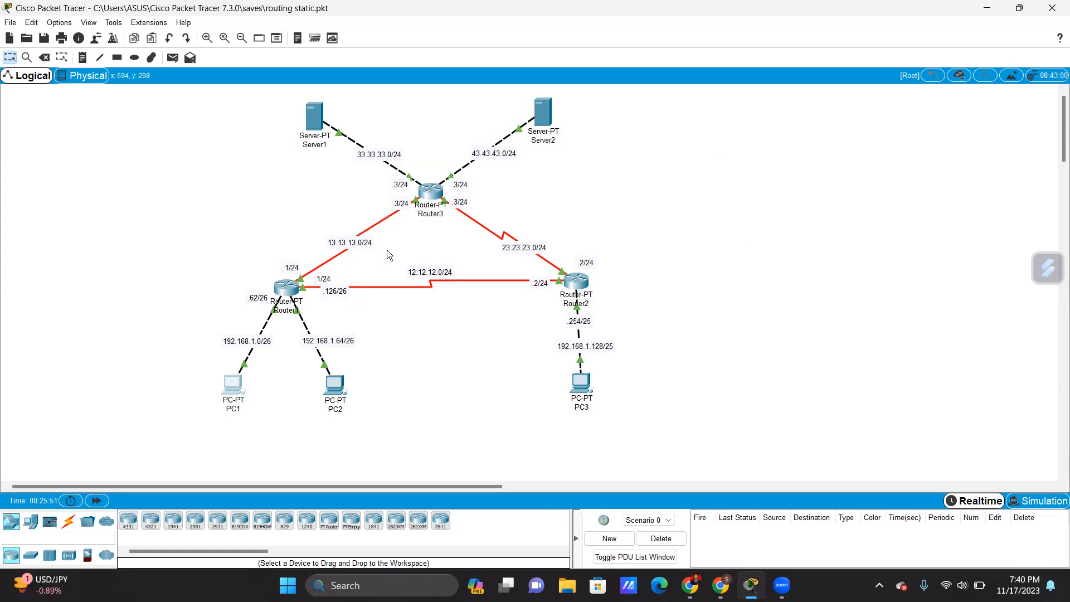
Turn off the port status of interface Serial2/0 in Router3's configuration
{"action": "left_click", "coordinate": [434, 194]}
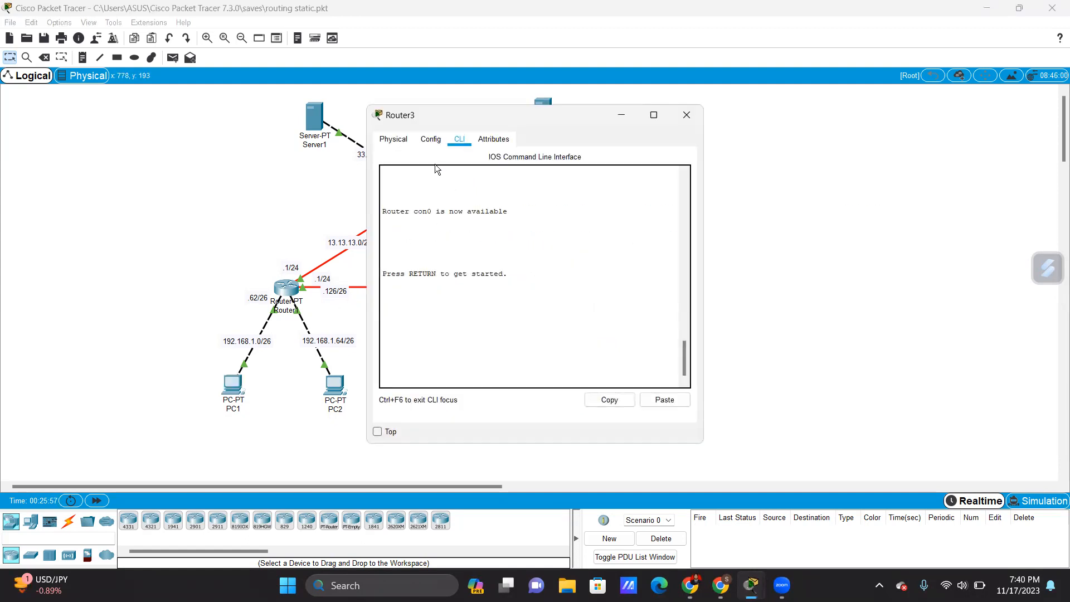
{"action": "left_click", "coordinate": [428, 140]}
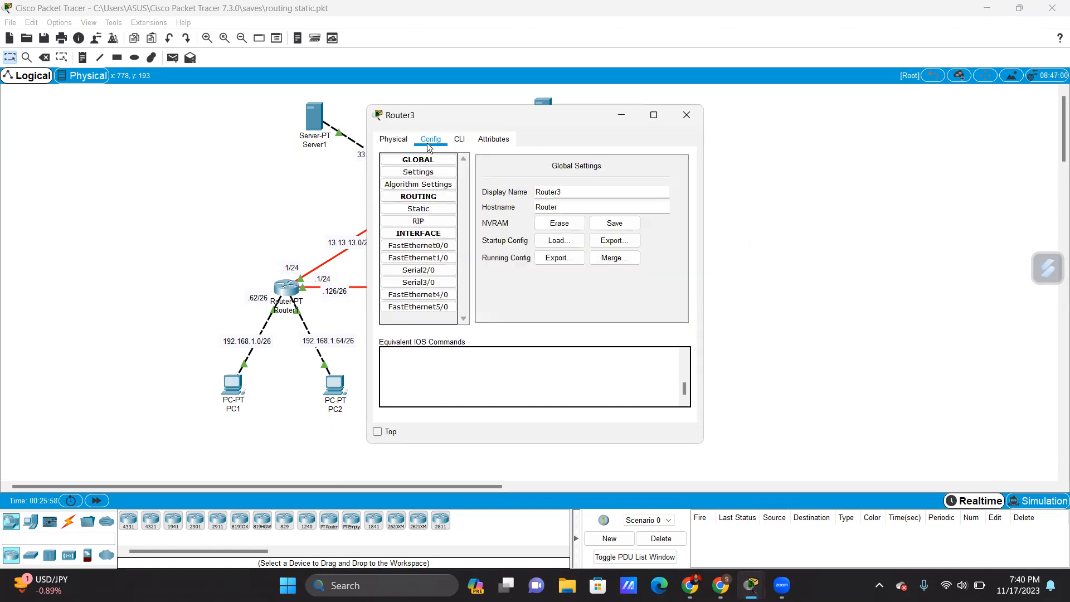
{"action": "left_click", "coordinate": [438, 274]}
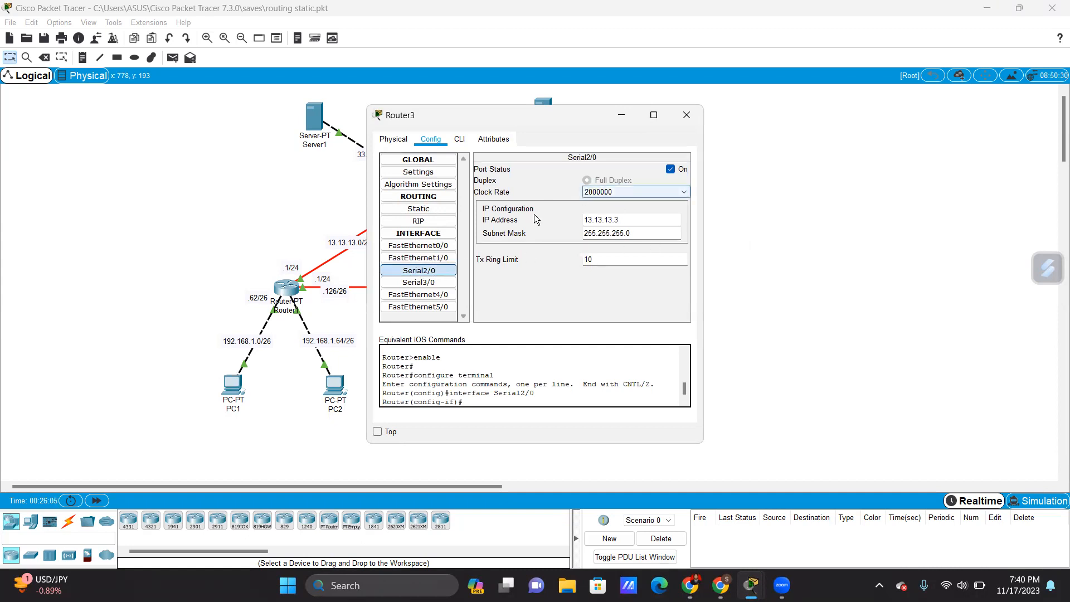
{"action": "left_click", "coordinate": [669, 170]}
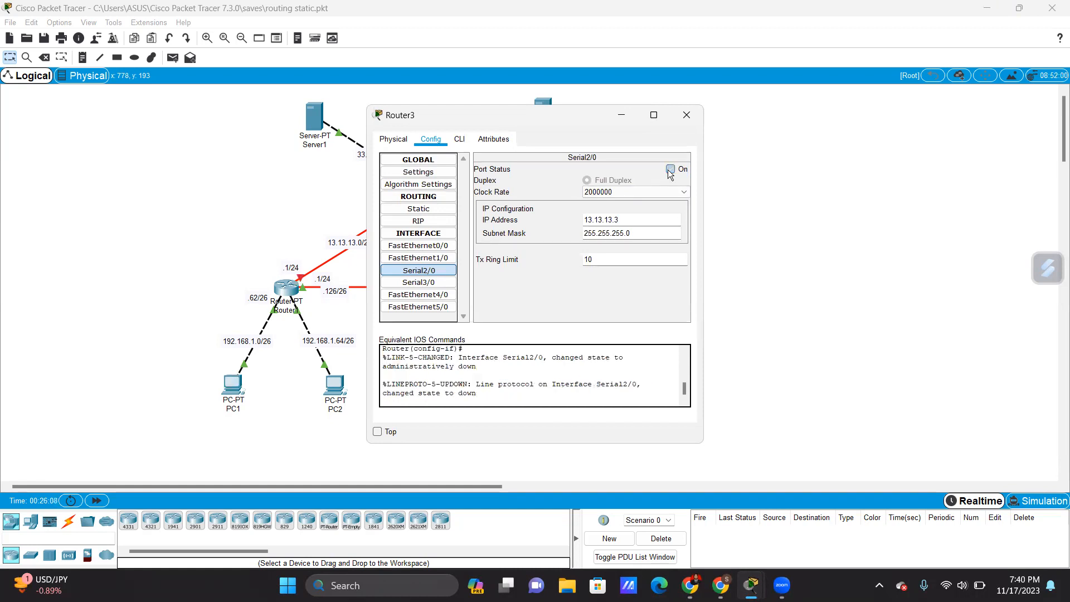
Close Router3's window, switch to Simulation mode and create a simple PDU from PC1 to Server1
{"action": "left_click", "coordinate": [701, 124]}
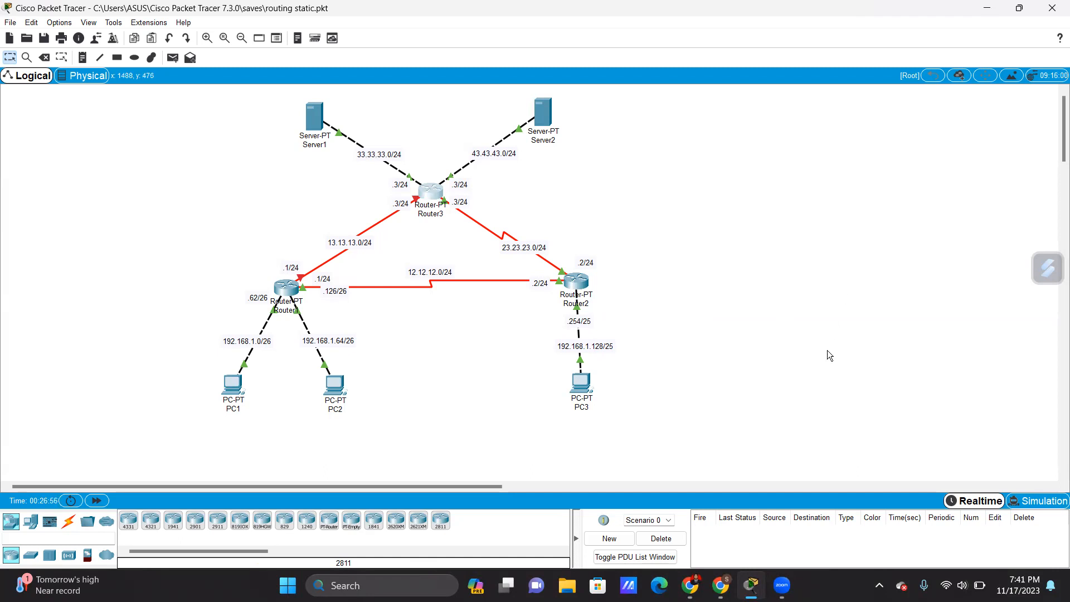
{"action": "left_click", "coordinate": [1035, 502]}
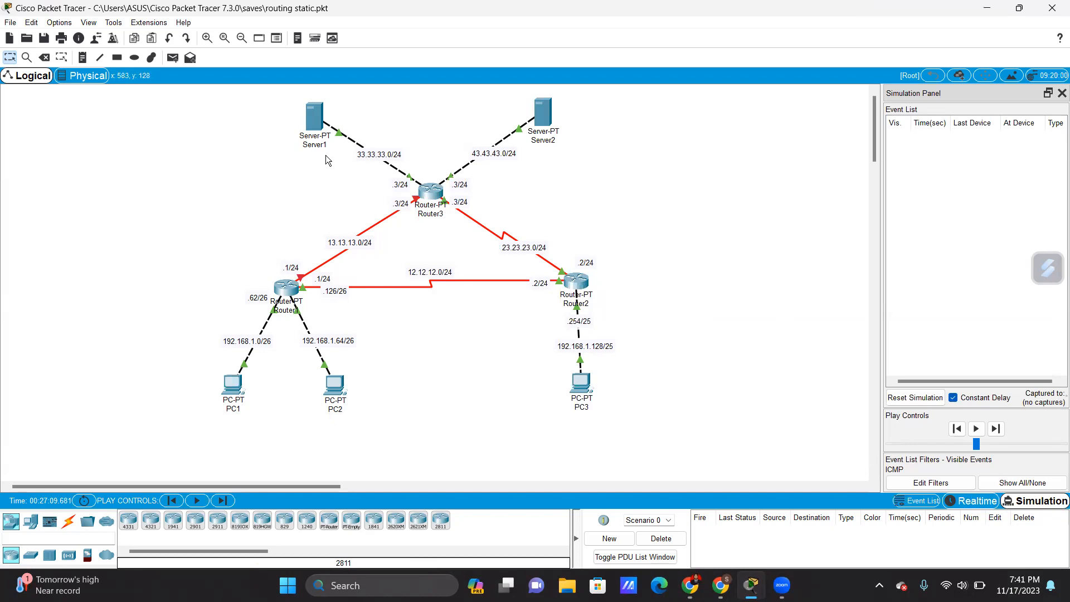
{"action": "left_click", "coordinate": [169, 59]}
{"action": "left_click", "coordinate": [232, 389]}
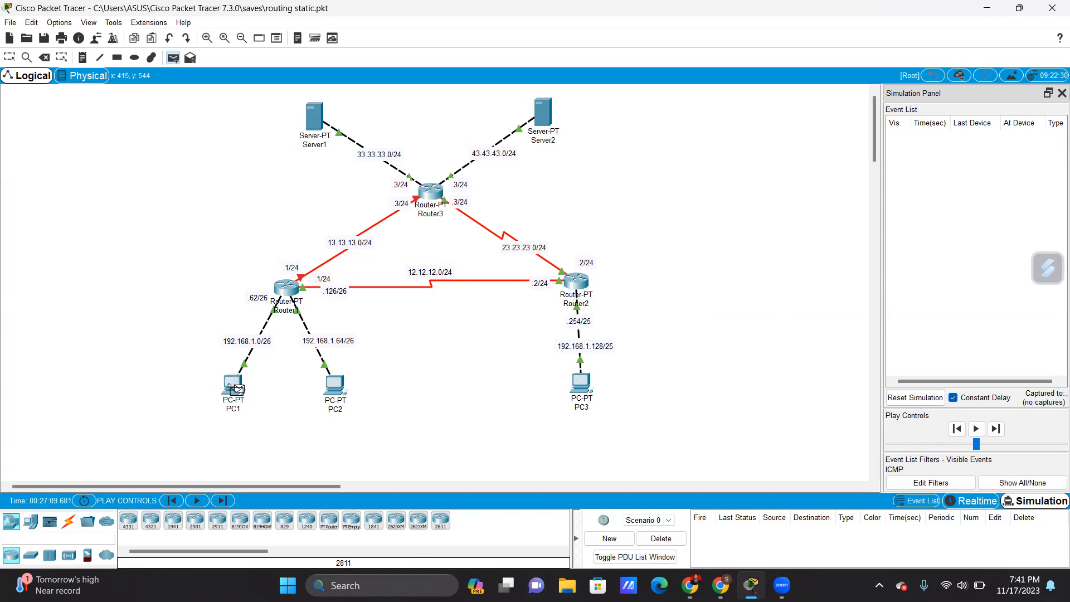
{"action": "left_click", "coordinate": [315, 126]}
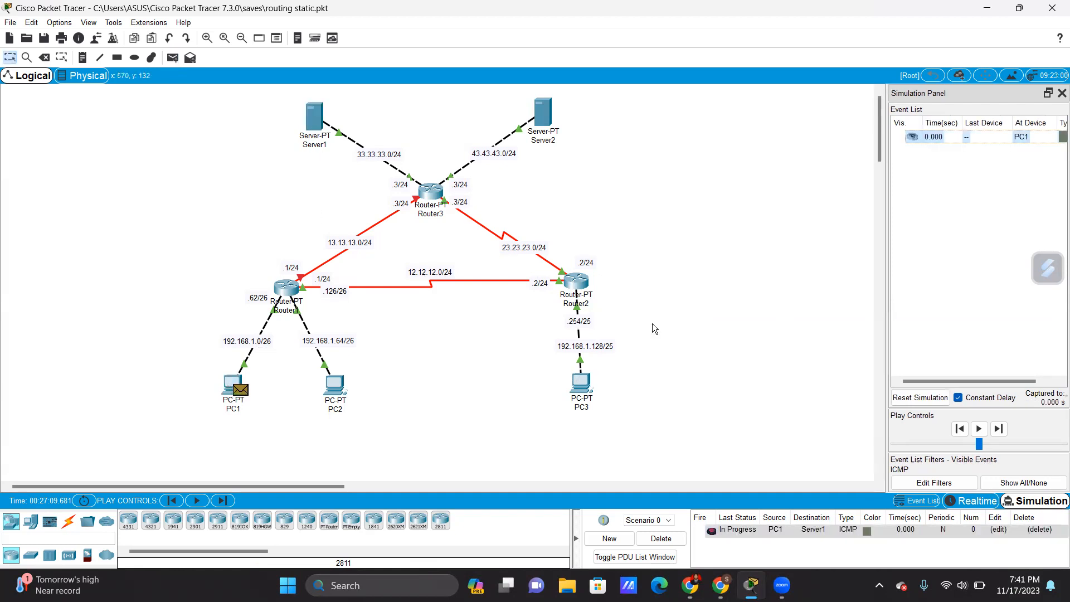
Advance the simulation event by event until the PDU has reached Server1 and its reply is back at PC1
{"action": "left_click", "coordinate": [998, 431]}
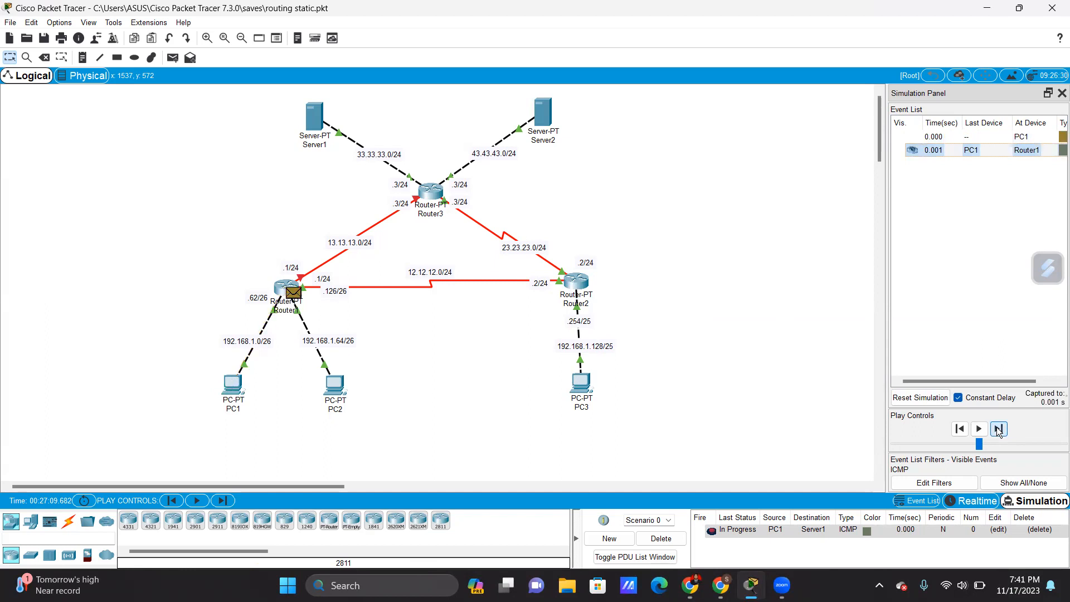
{"action": "left_click", "coordinate": [998, 429]}
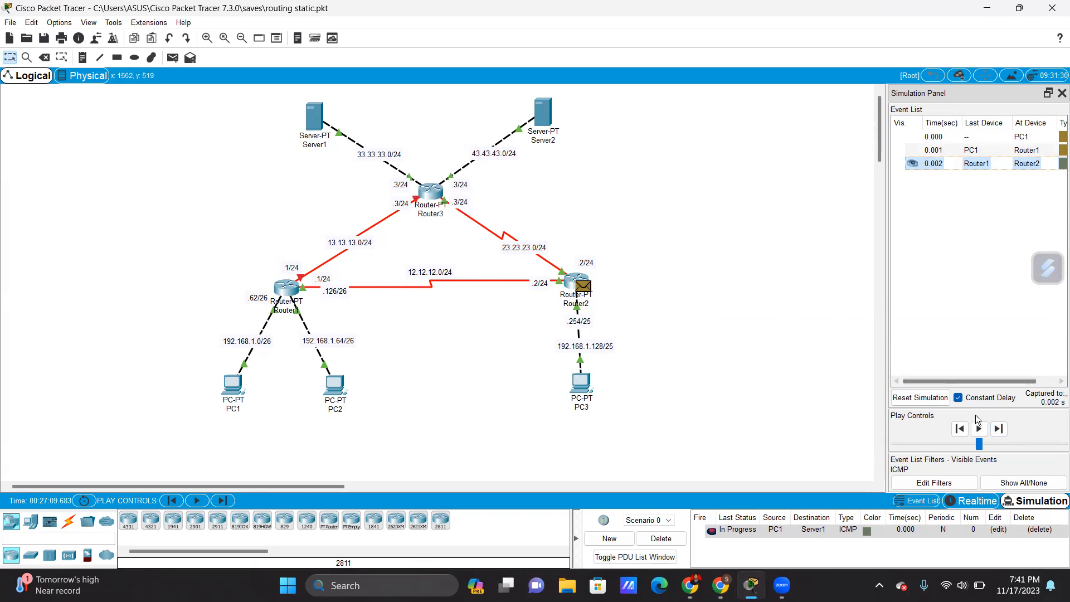
{"action": "left_click", "coordinate": [998, 428]}
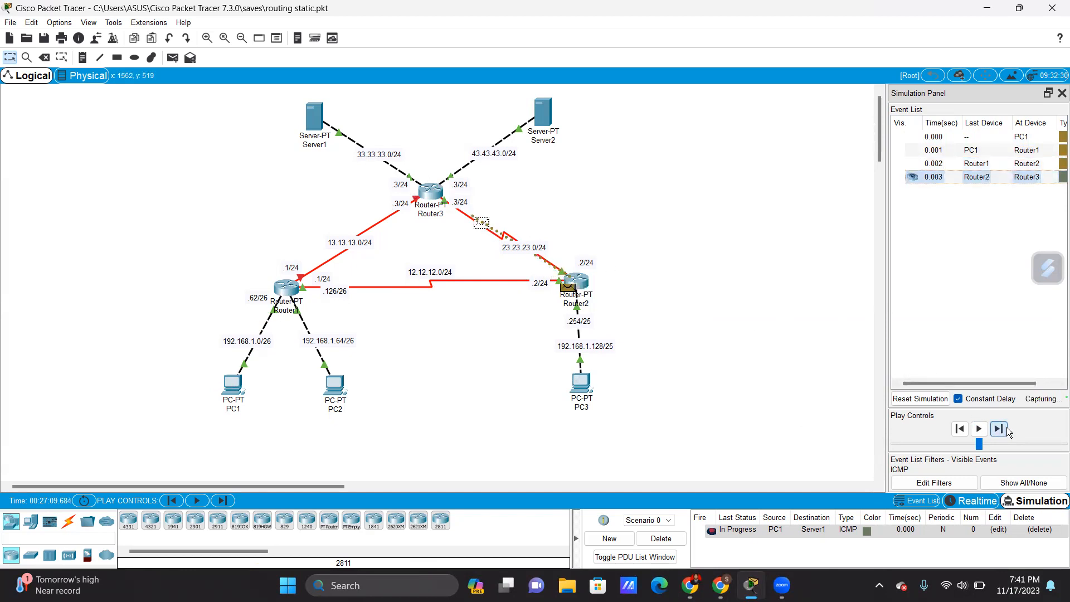
{"action": "left_click", "coordinate": [1007, 430]}
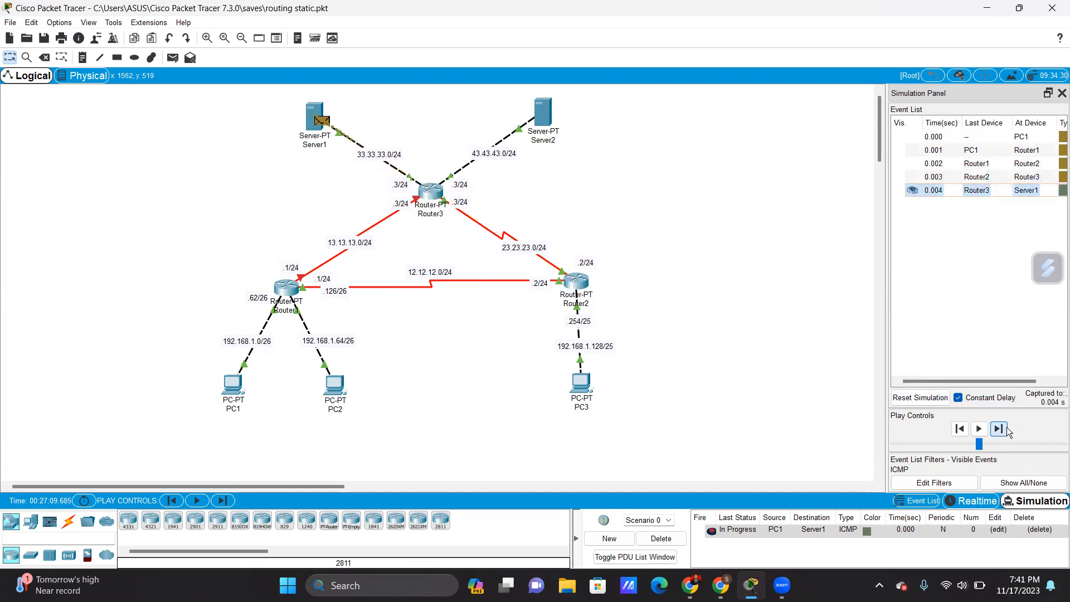
{"action": "left_click", "coordinate": [1007, 431]}
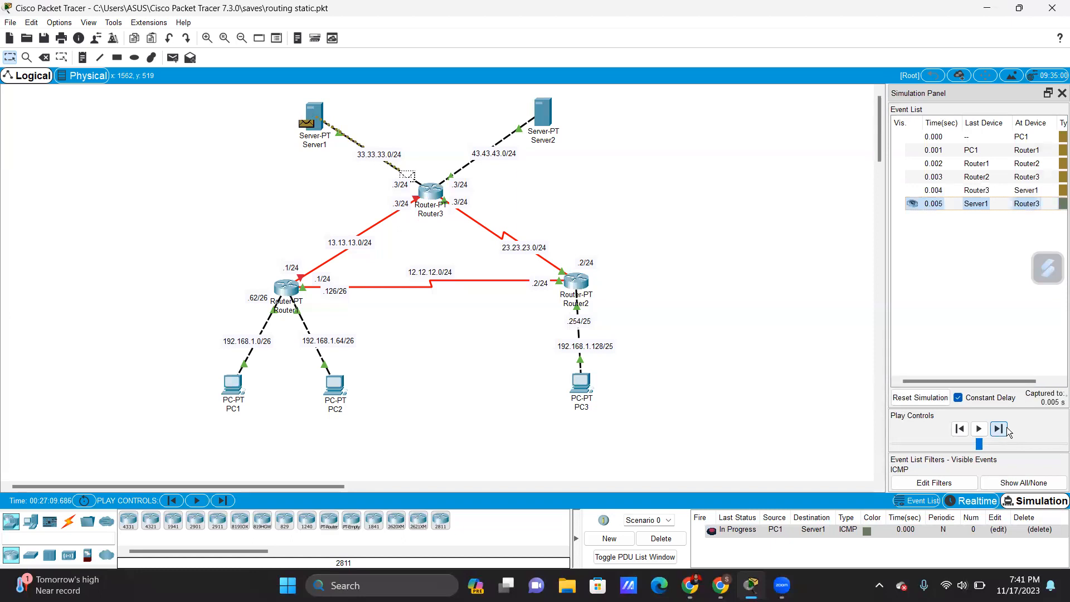
{"action": "left_click", "coordinate": [1007, 431]}
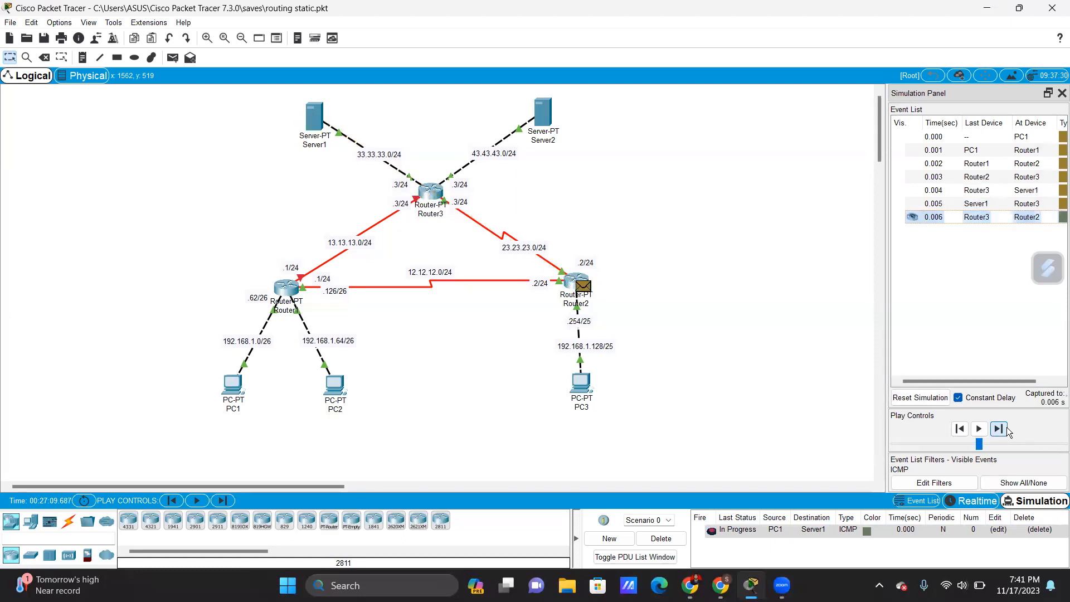
{"action": "left_click", "coordinate": [1008, 430]}
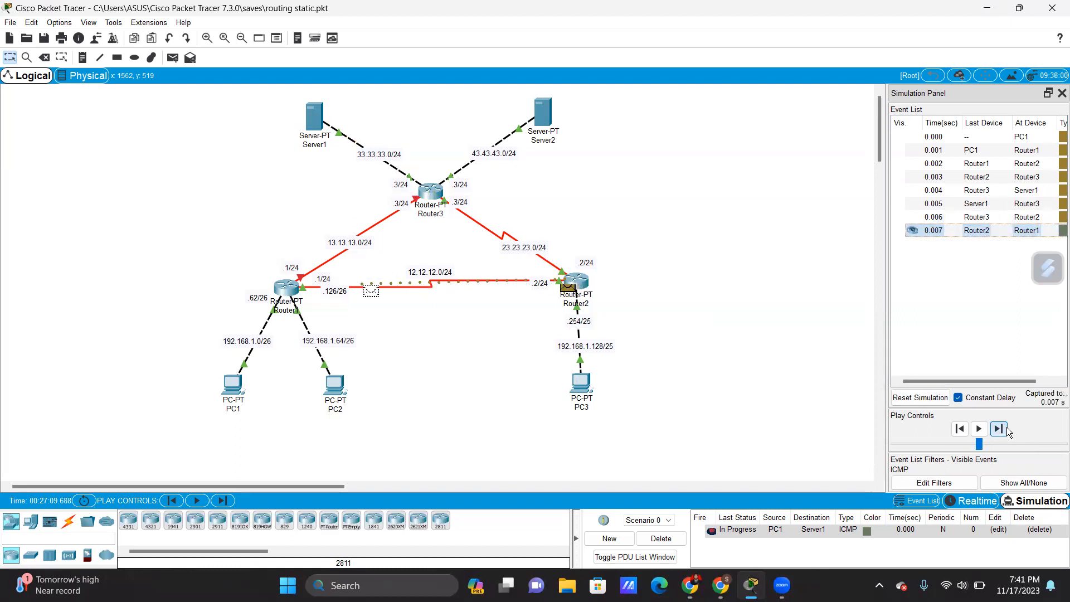
{"action": "left_click", "coordinate": [1008, 431]}
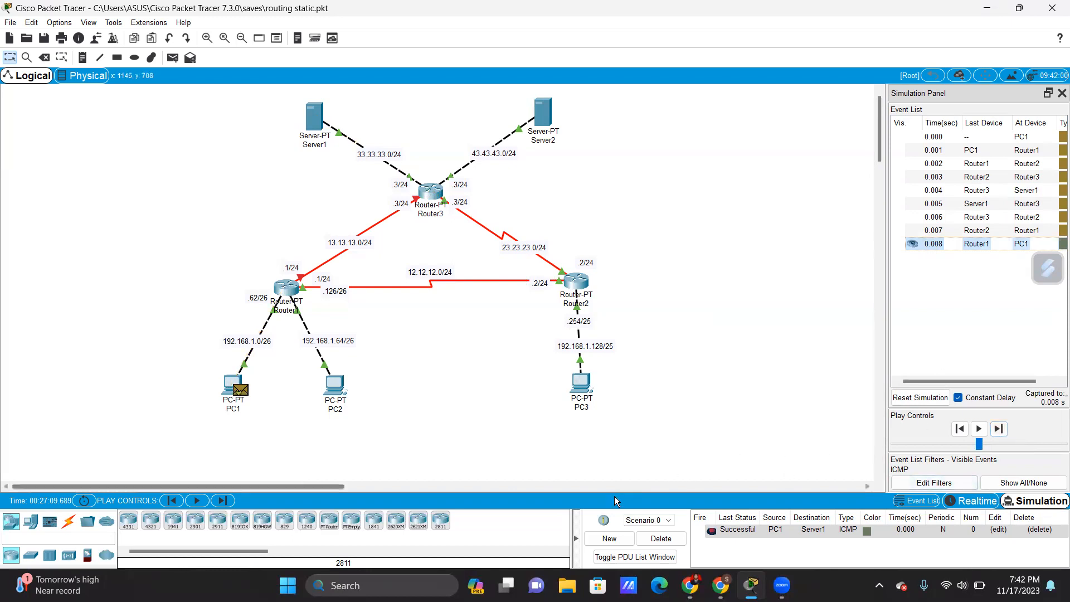
Delete the current PDU scenario and create a simple PDU from PC1 to Server2
{"action": "left_click", "coordinate": [659, 538]}
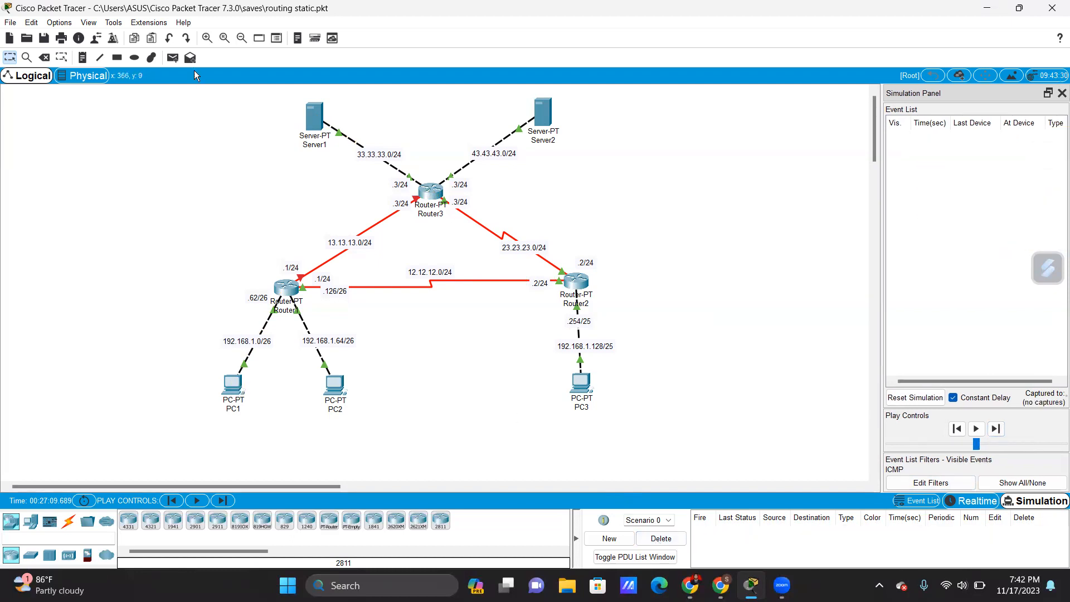
{"action": "left_click", "coordinate": [174, 58]}
{"action": "left_click", "coordinate": [234, 388]}
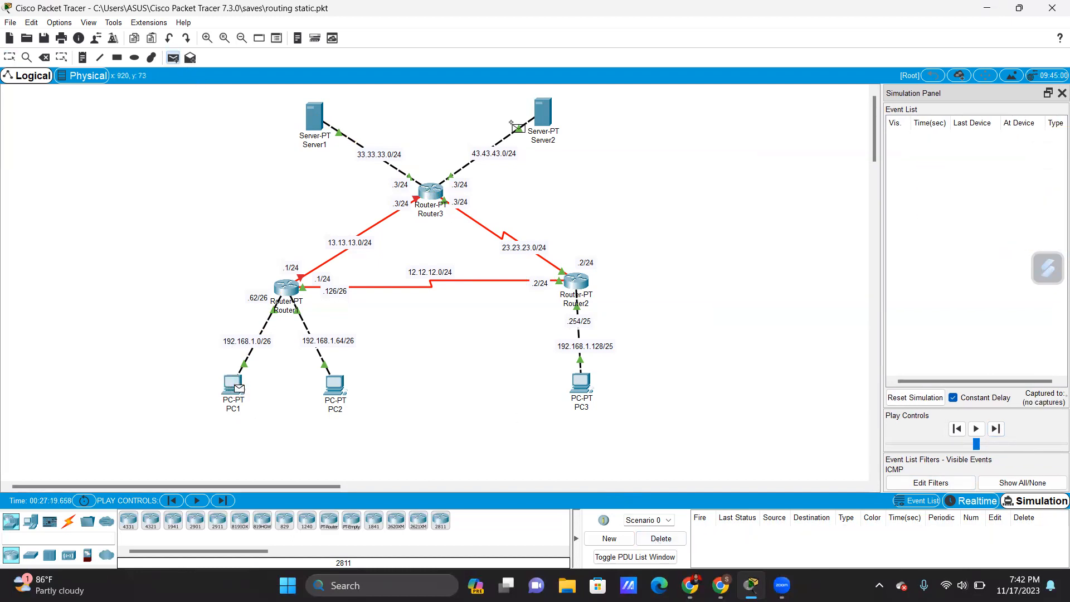
{"action": "left_click", "coordinate": [538, 128]}
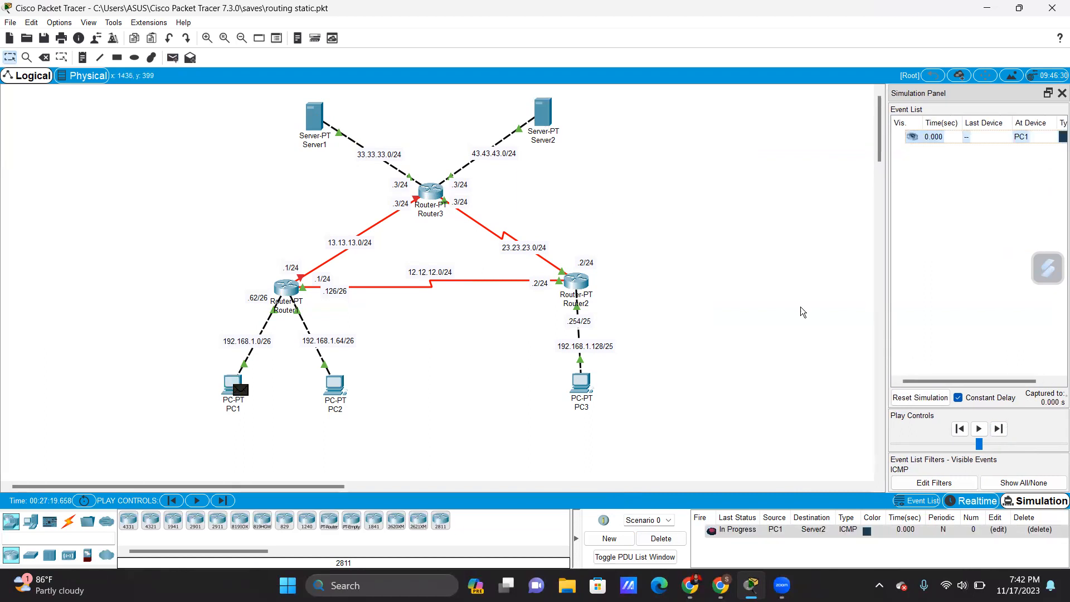
Advance the PC1-to-Server2 PDU hop by hop until its reply is back at PC1, and delete the scenario
{"action": "left_click", "coordinate": [998, 428]}
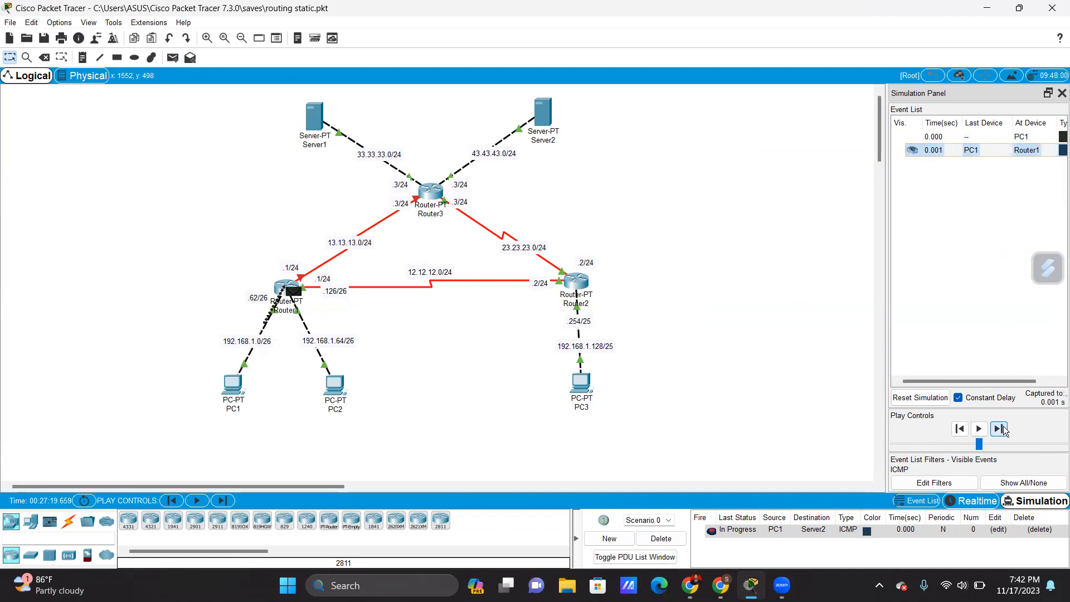
{"action": "left_click", "coordinate": [1001, 428]}
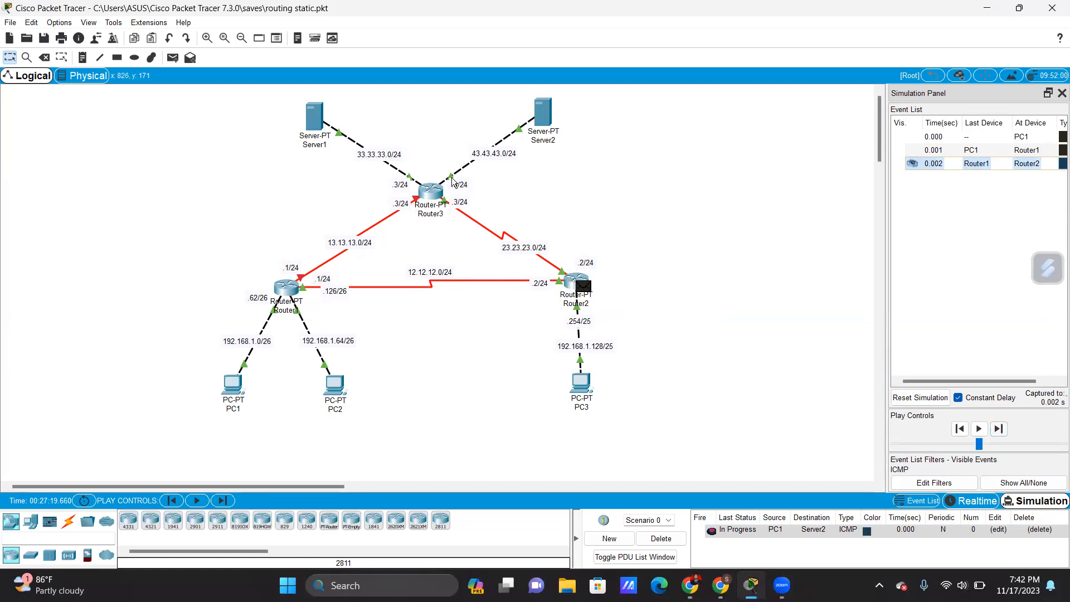
{"action": "left_click", "coordinate": [995, 430]}
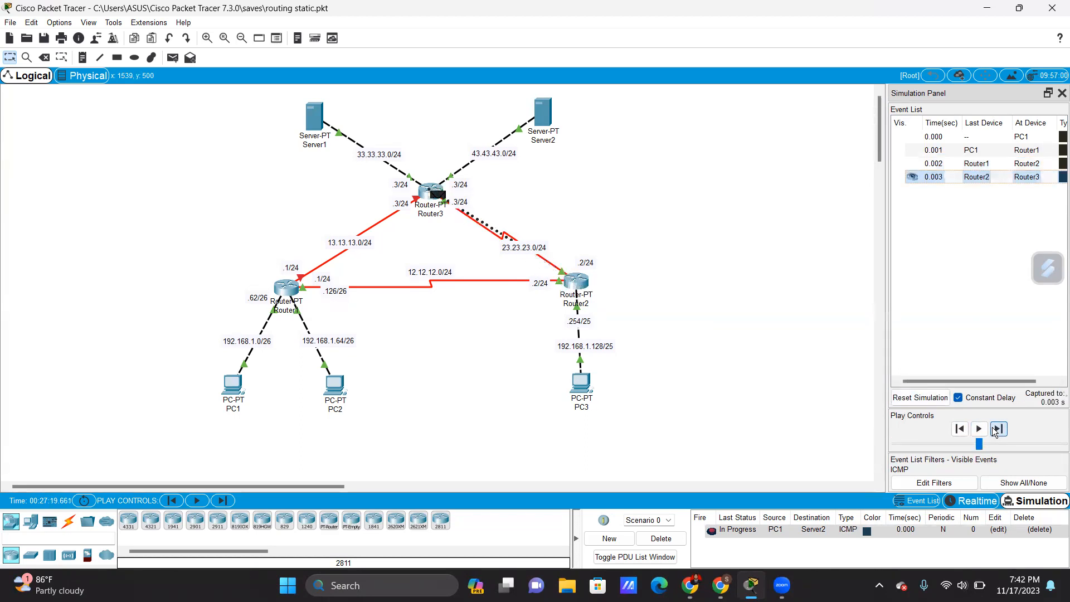
{"action": "left_click", "coordinate": [998, 429]}
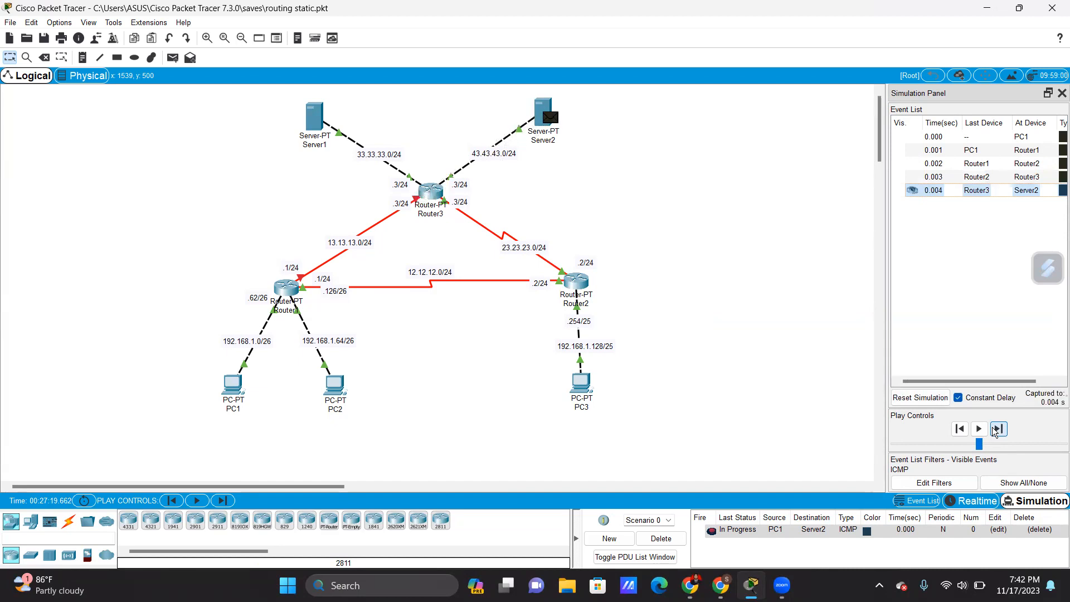
{"action": "left_click", "coordinate": [998, 429]}
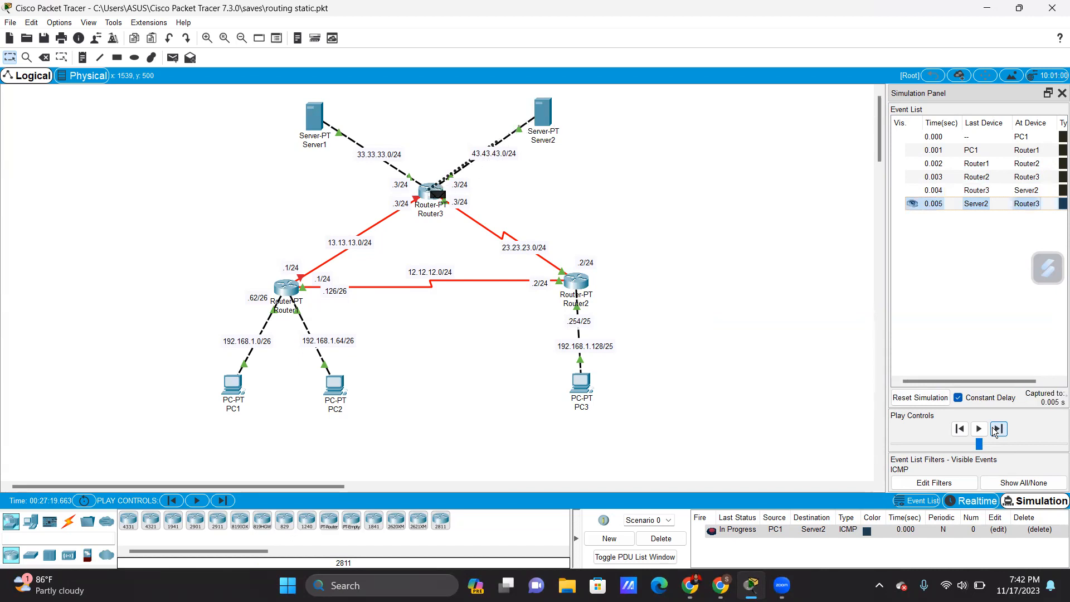
{"action": "left_click", "coordinate": [997, 429]}
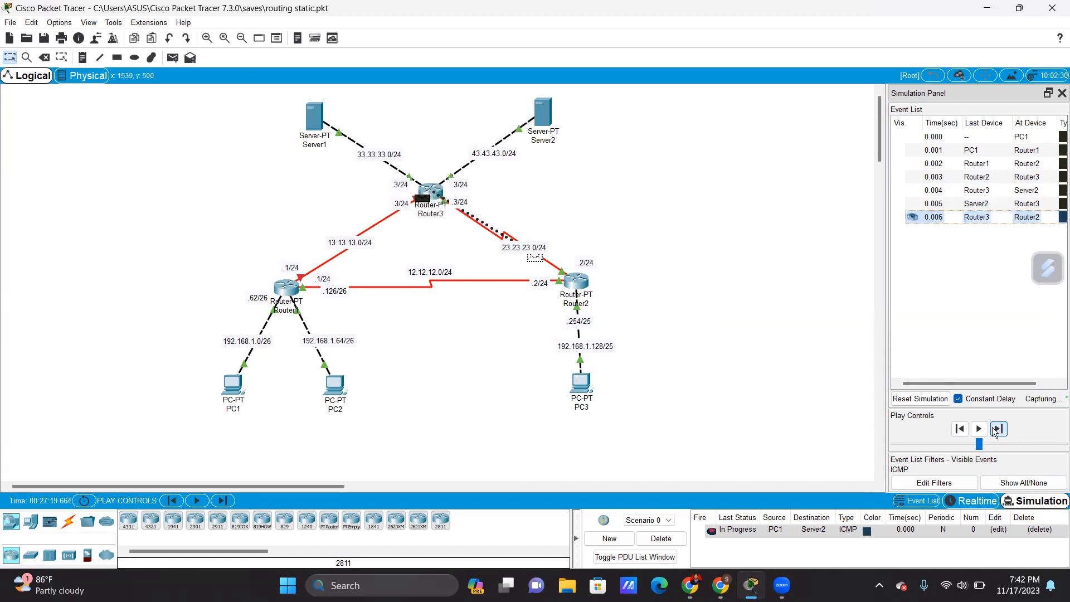
{"action": "left_click", "coordinate": [998, 429]}
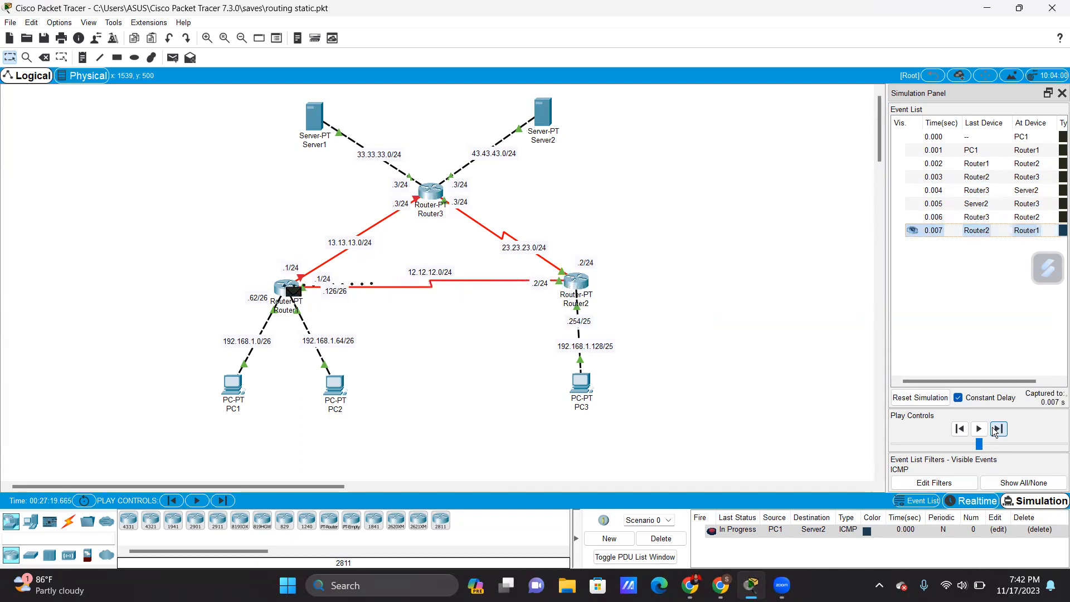
{"action": "left_click", "coordinate": [996, 429]}
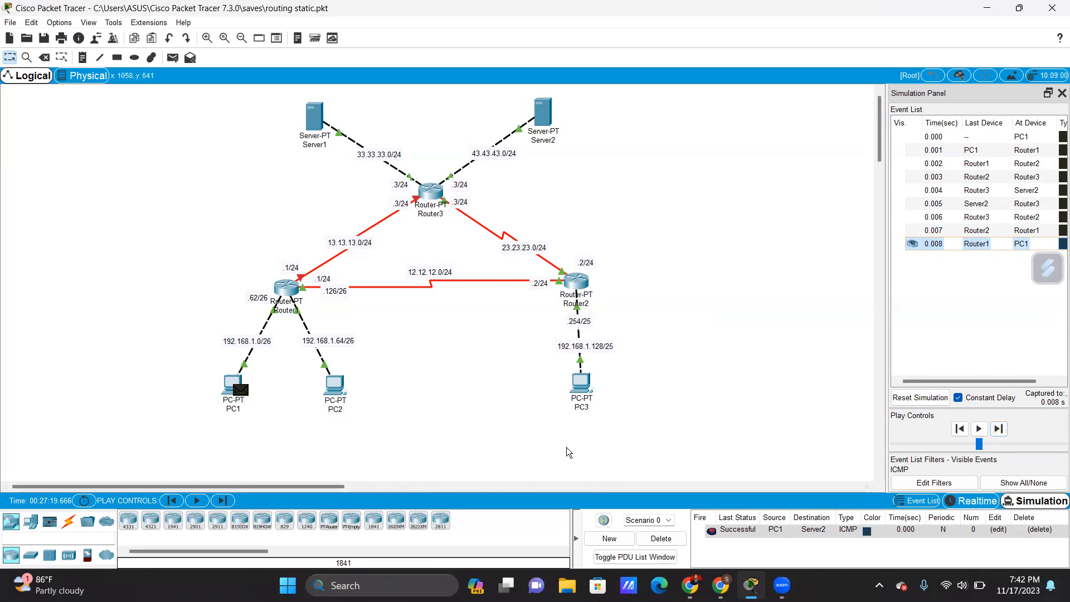
{"action": "left_click", "coordinate": [649, 539]}
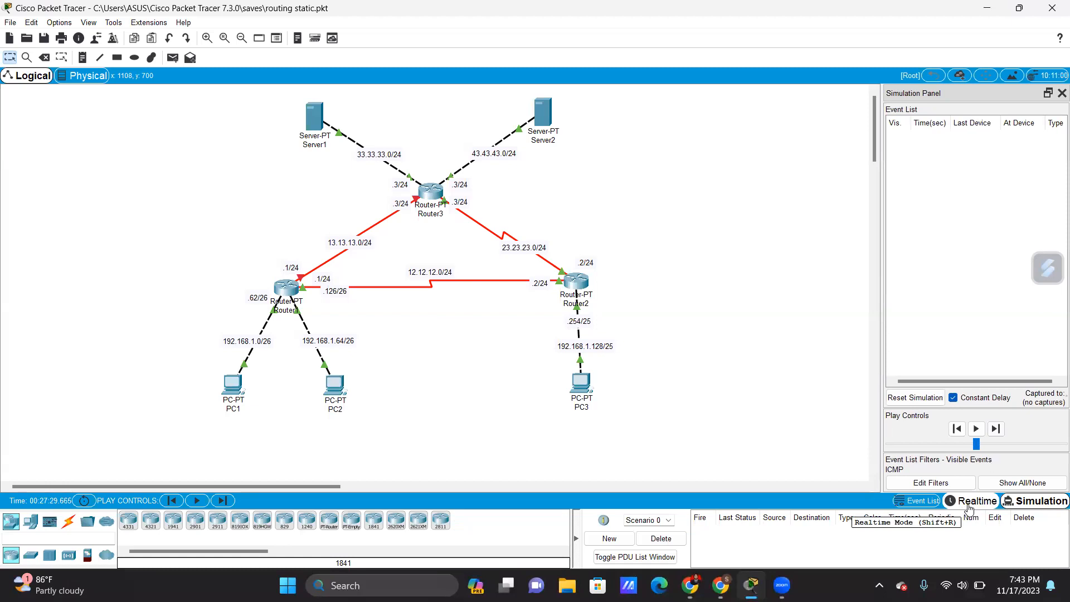
Return to Realtime mode and ping 33.33.33.1 from PC1's Command Prompt
{"action": "left_click", "coordinate": [969, 505]}
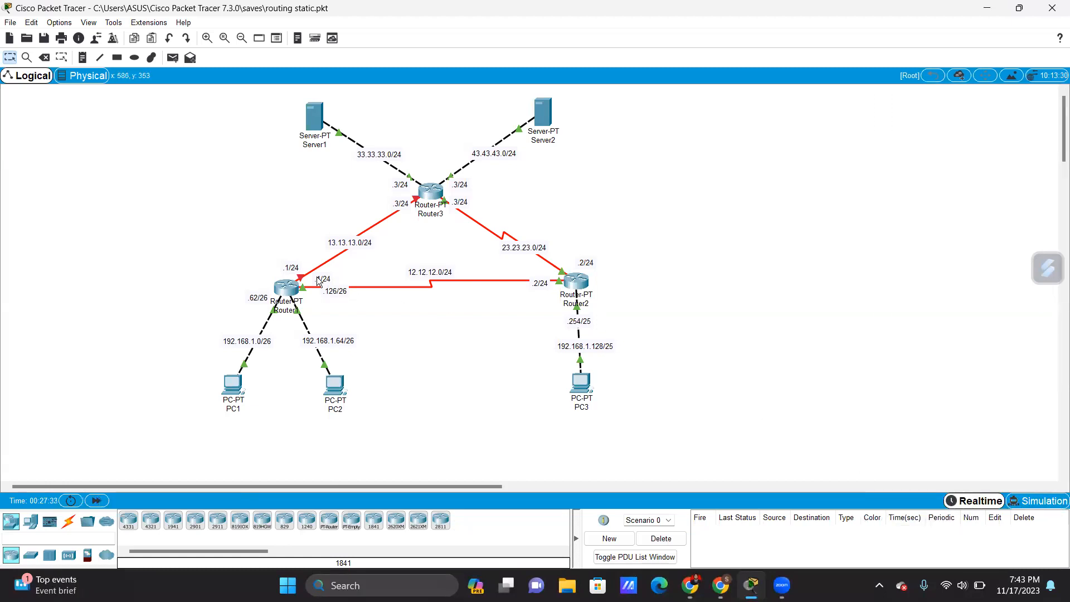
{"action": "left_click", "coordinate": [234, 385]}
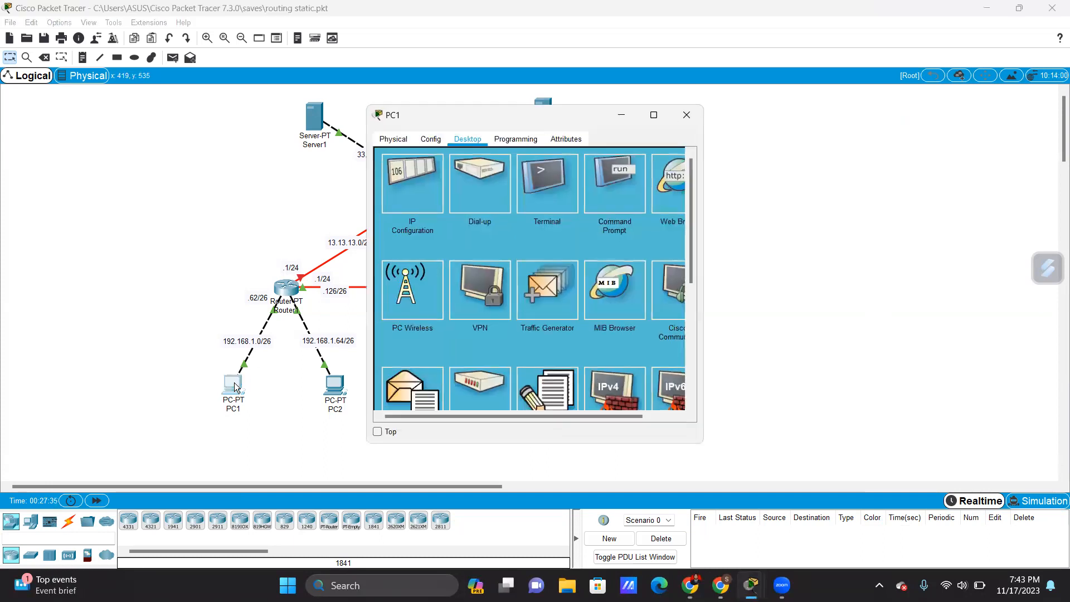
{"action": "left_click", "coordinate": [614, 204]}
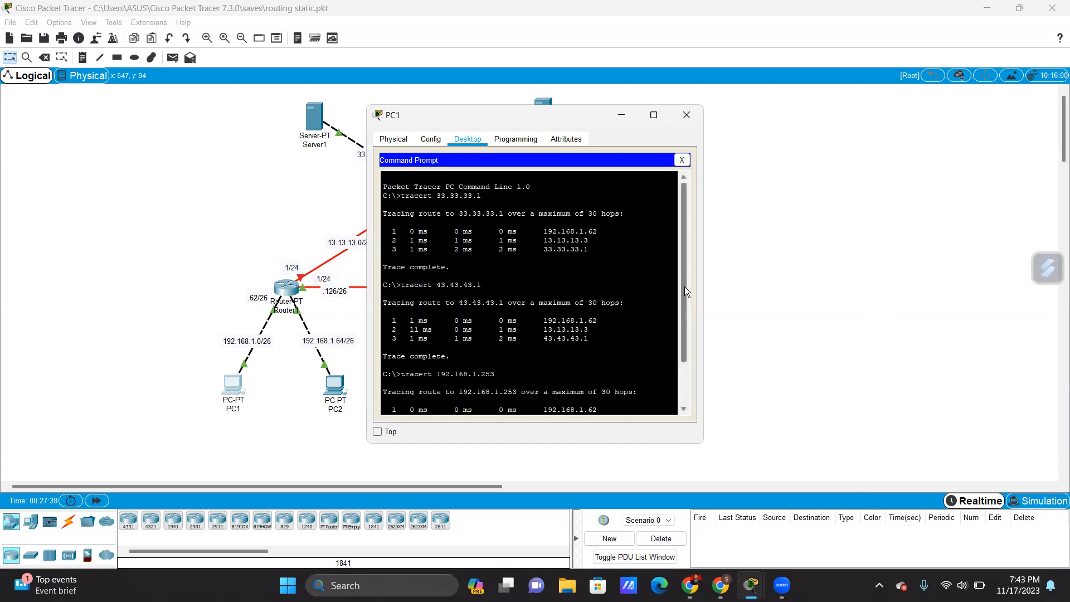
{"action": "type", "text": "ping"}
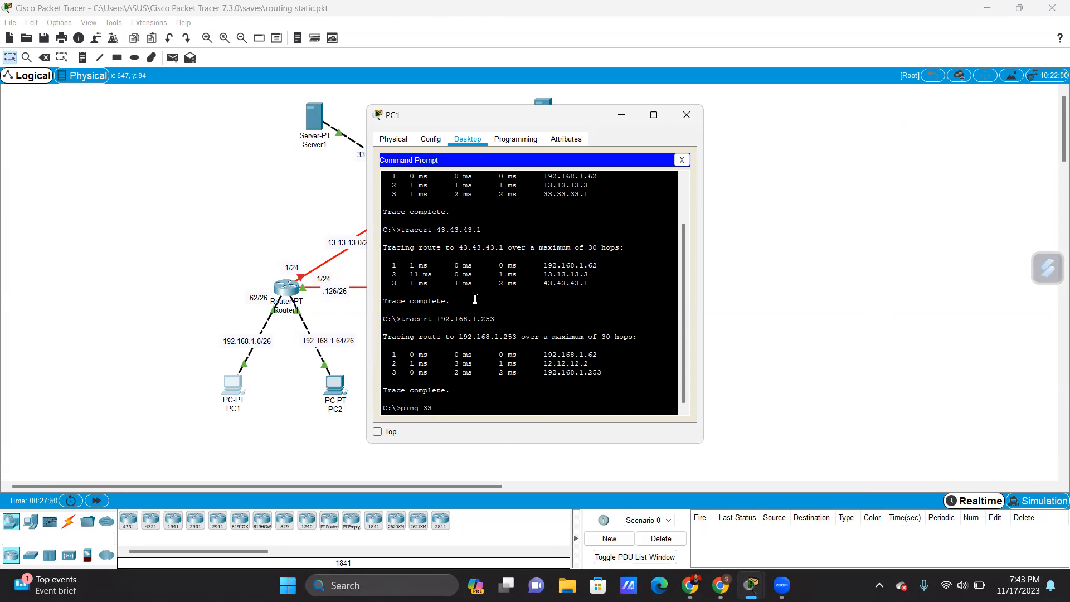
{"action": "type", "text": "33.33.1"}
{"action": "key", "text": "Return"}
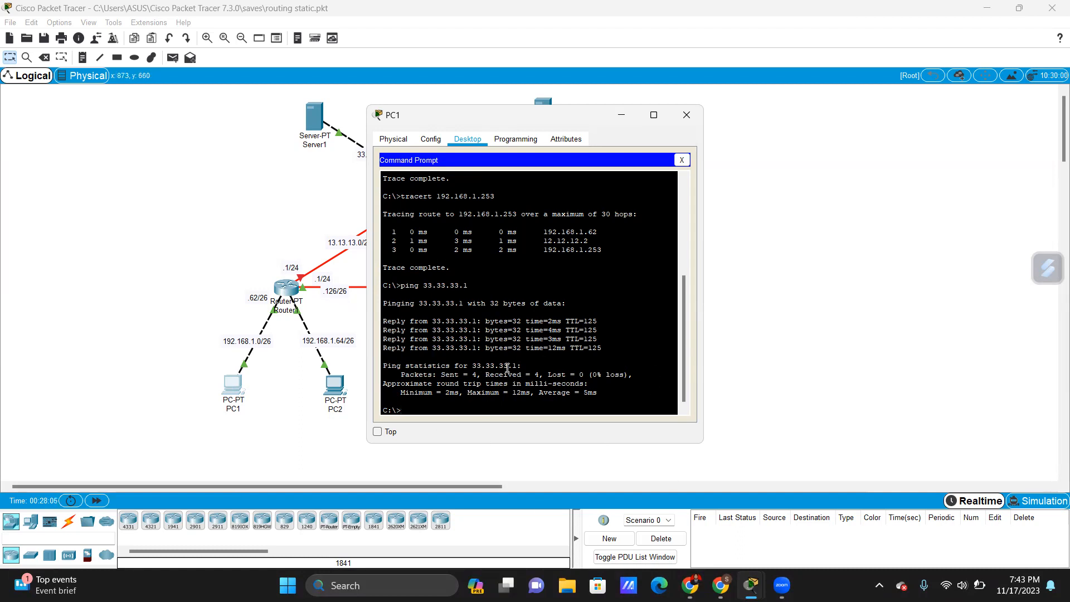
Ping 192.168.1.1 from PC1, and trace the route to 33.33.33.1 with tracert, keeping the topology in view
{"action": "type", "text": "ng 192.168.1.1"}
{"action": "key", "text": "Return"}
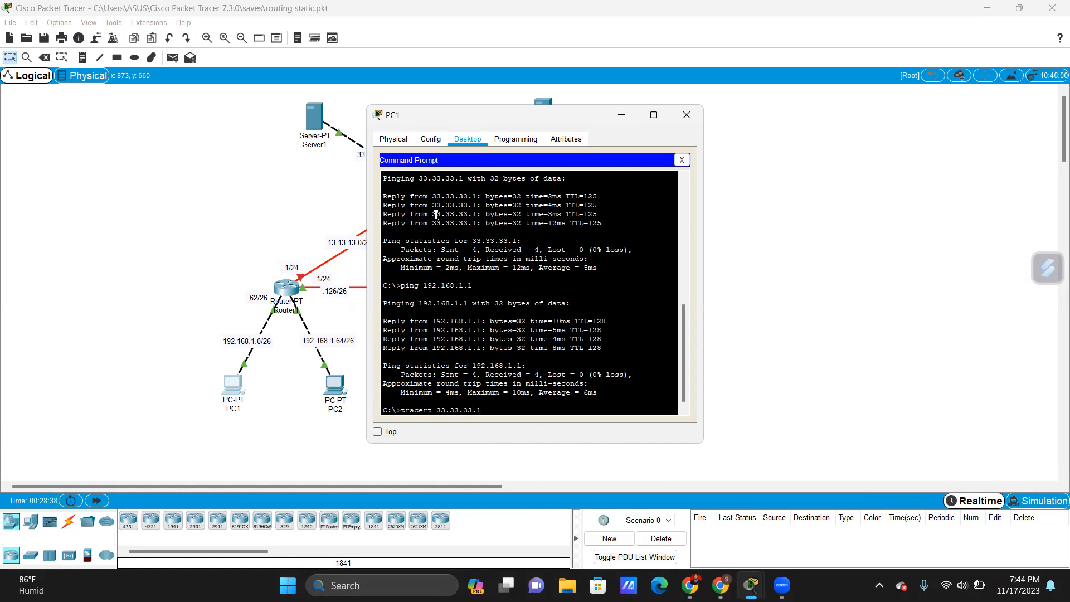
{"action": "left_click_drag", "start_coordinate": [474, 117], "coordinate": [498, 118]}
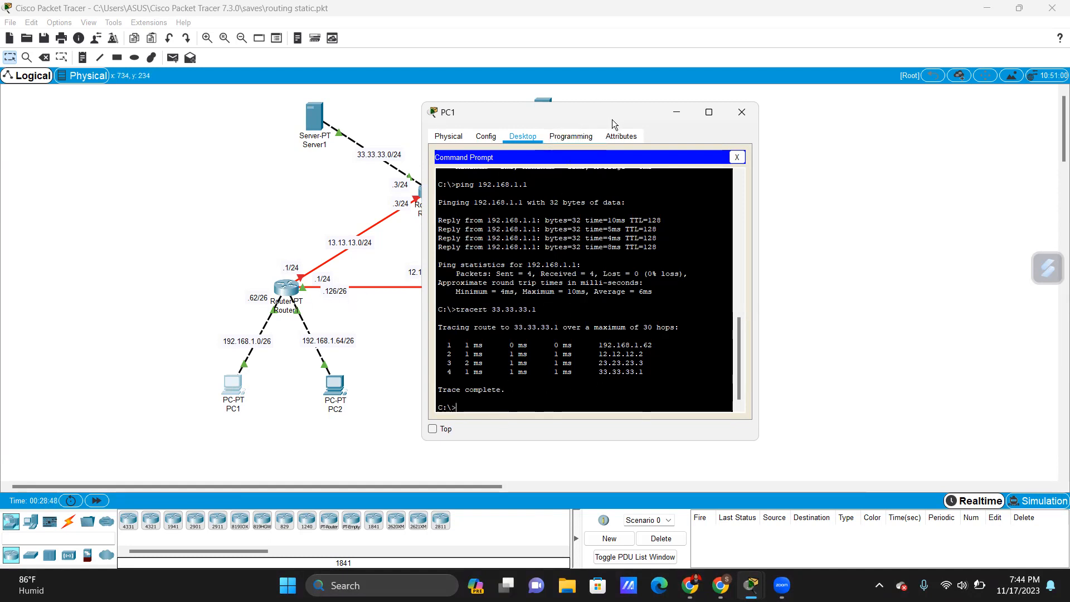
{"action": "left_click_drag", "start_coordinate": [612, 120], "coordinate": [630, 120]}
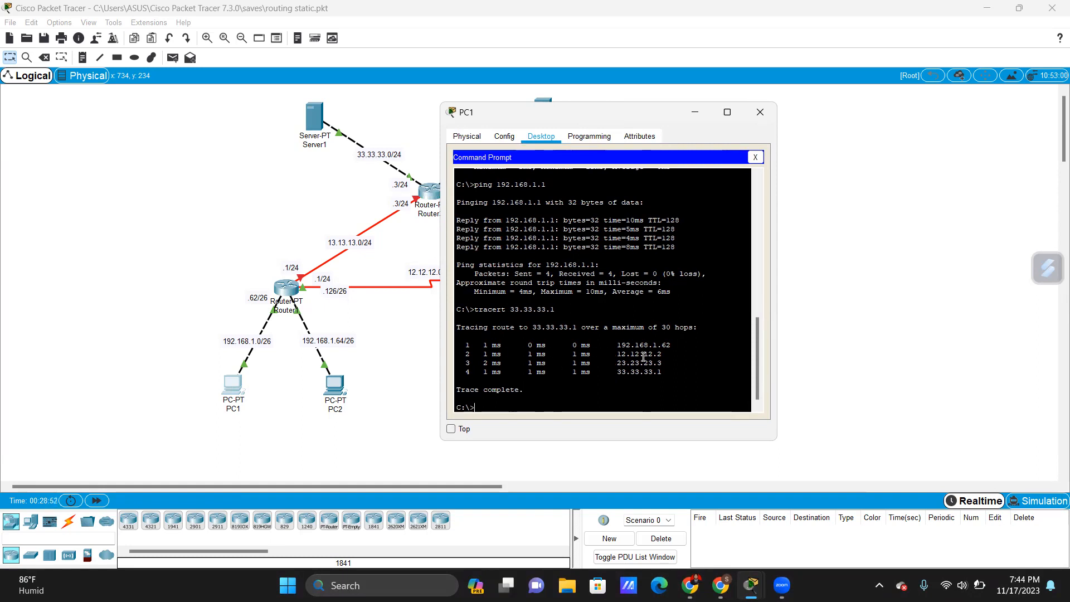
{"action": "left_click_drag", "start_coordinate": [530, 122], "coordinate": [563, 134]}
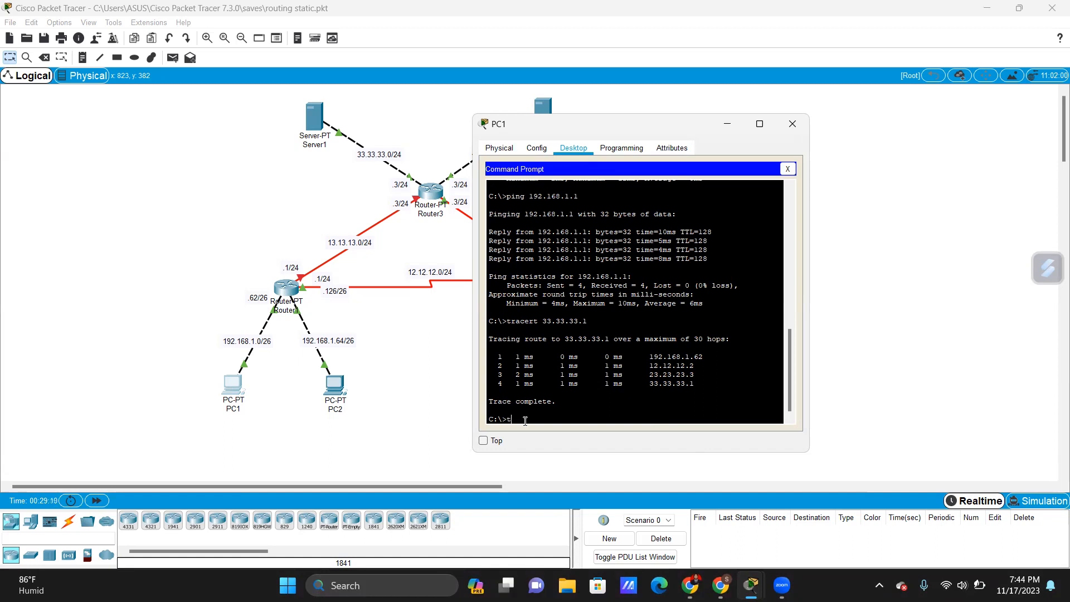
Trace the route from PC1 to 43.43.43.1 with tracert, compare it with the topology, and close PC1's window
{"action": "type", "text": "racert 43.43.43.1"}
{"action": "key", "text": "Return"}
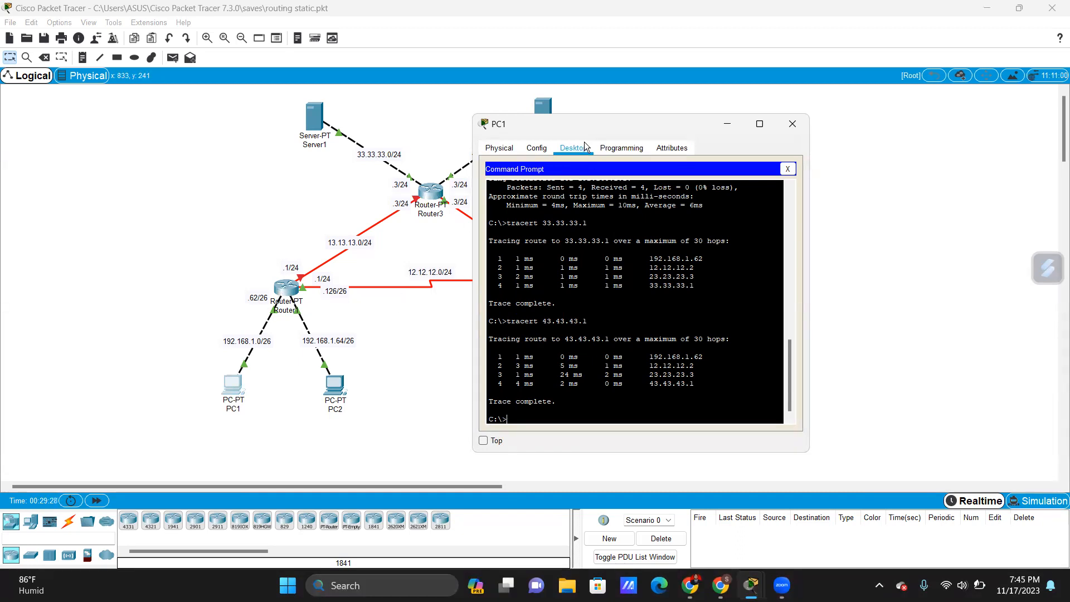
{"action": "left_click_drag", "start_coordinate": [611, 124], "coordinate": [773, 129]}
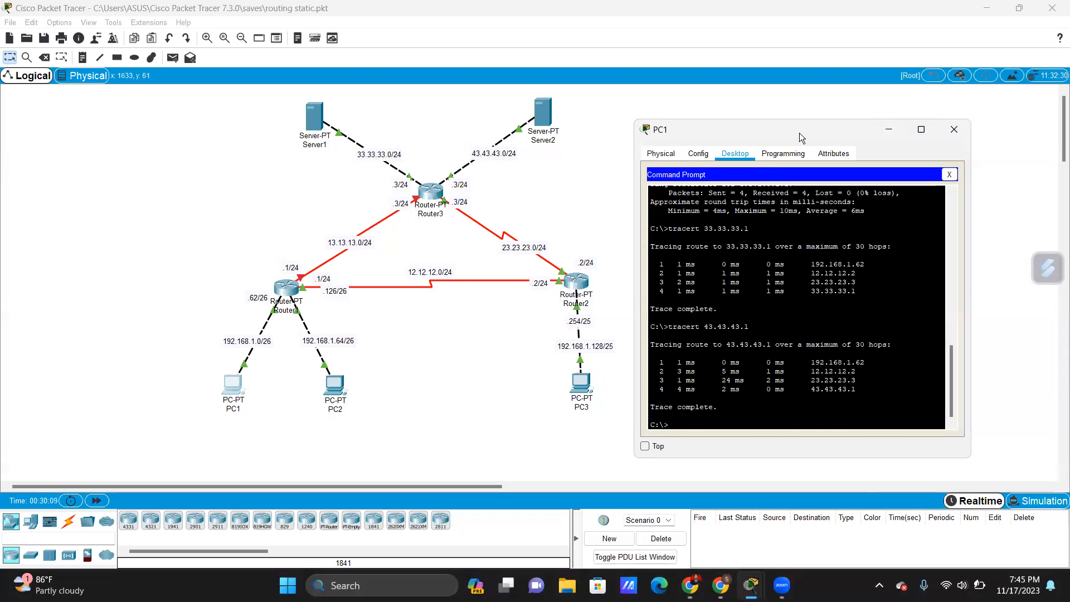
{"action": "left_click", "coordinate": [954, 130]}
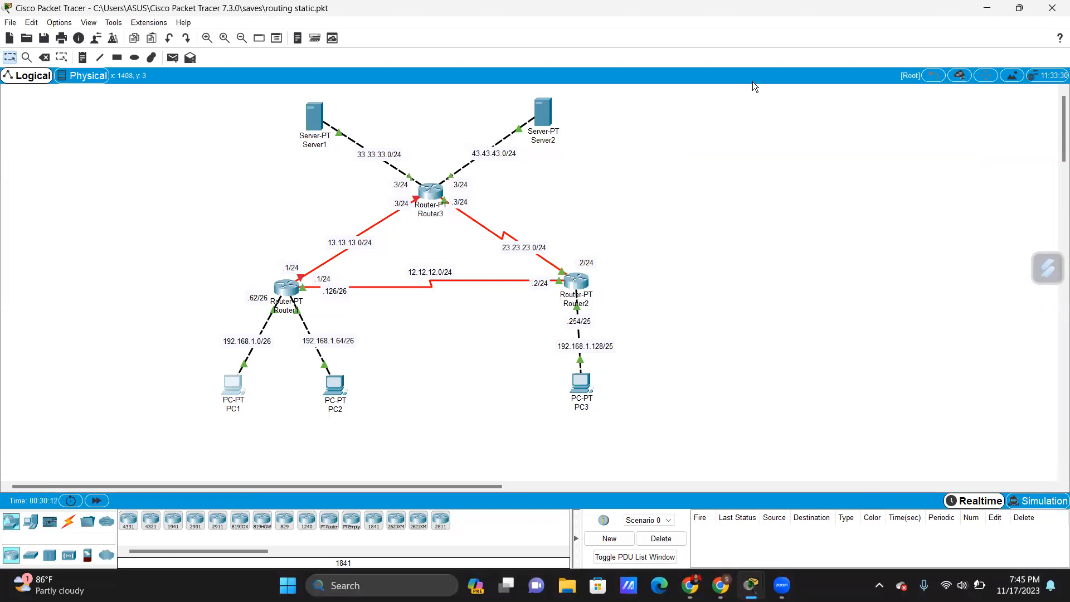